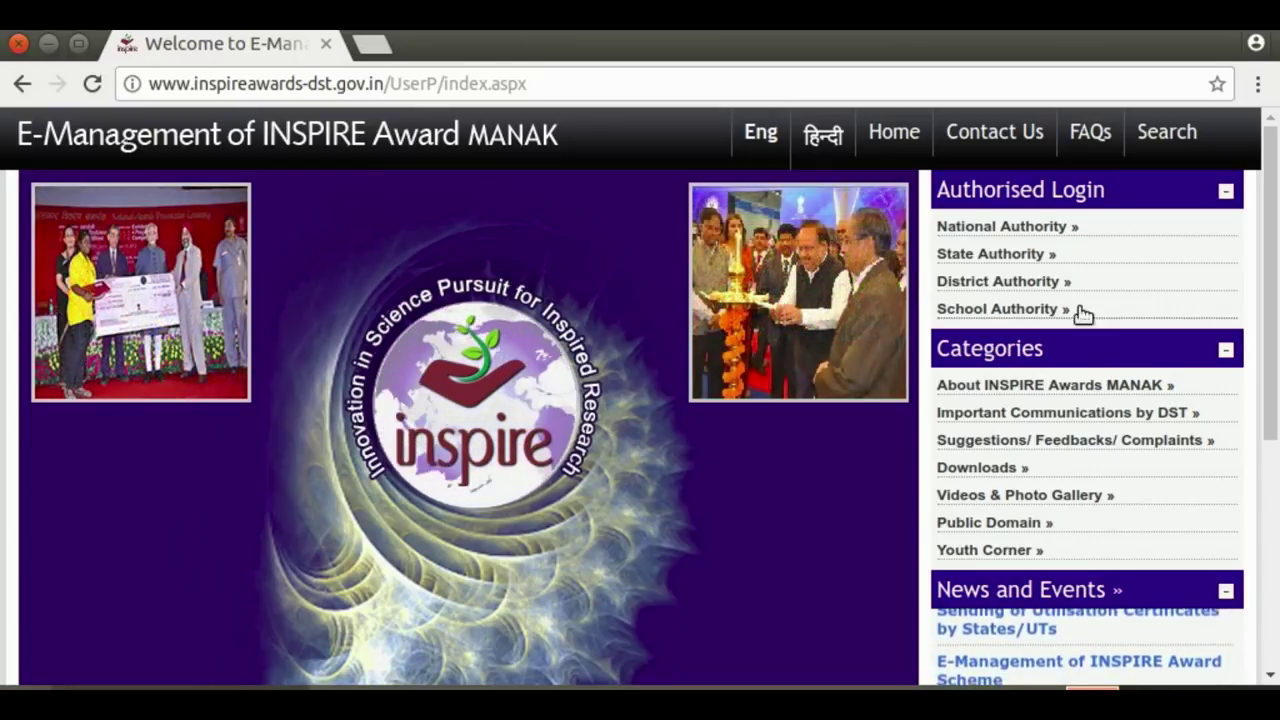
# Open the School Authority page and dismiss the notice that 2018-19 nominations are open
pyautogui.click(996, 313)
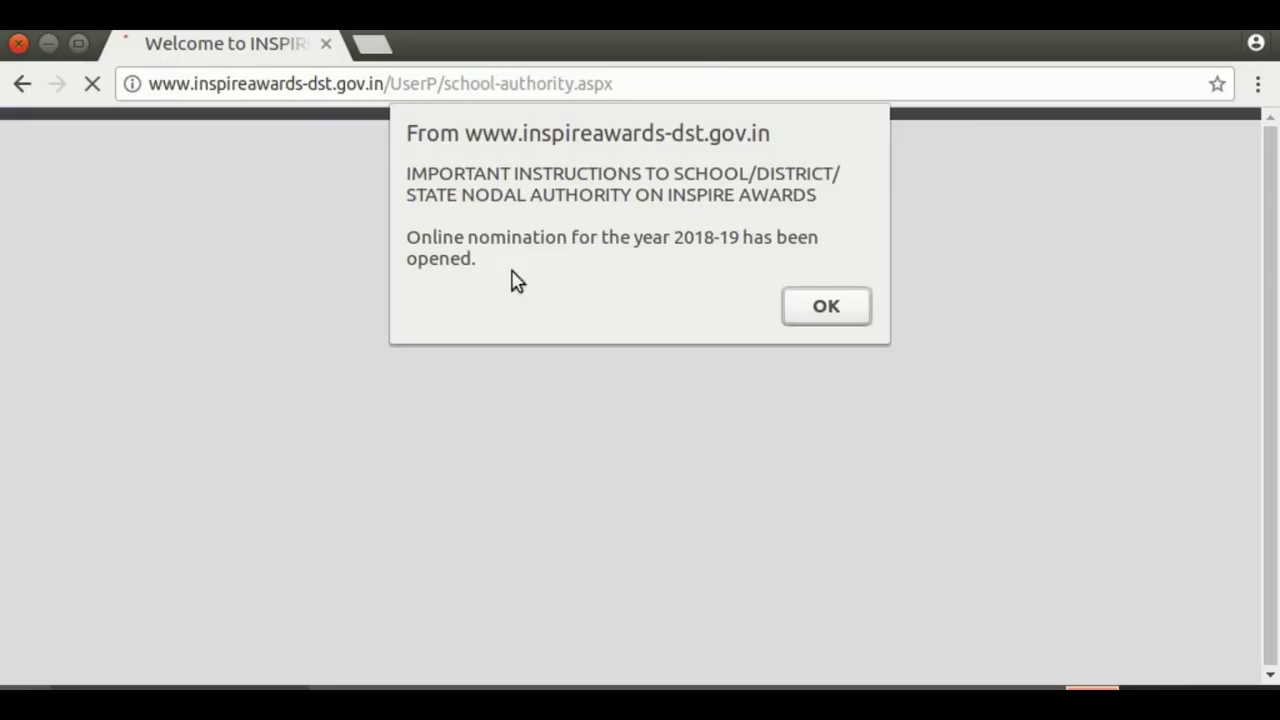
pyautogui.click(826, 307)
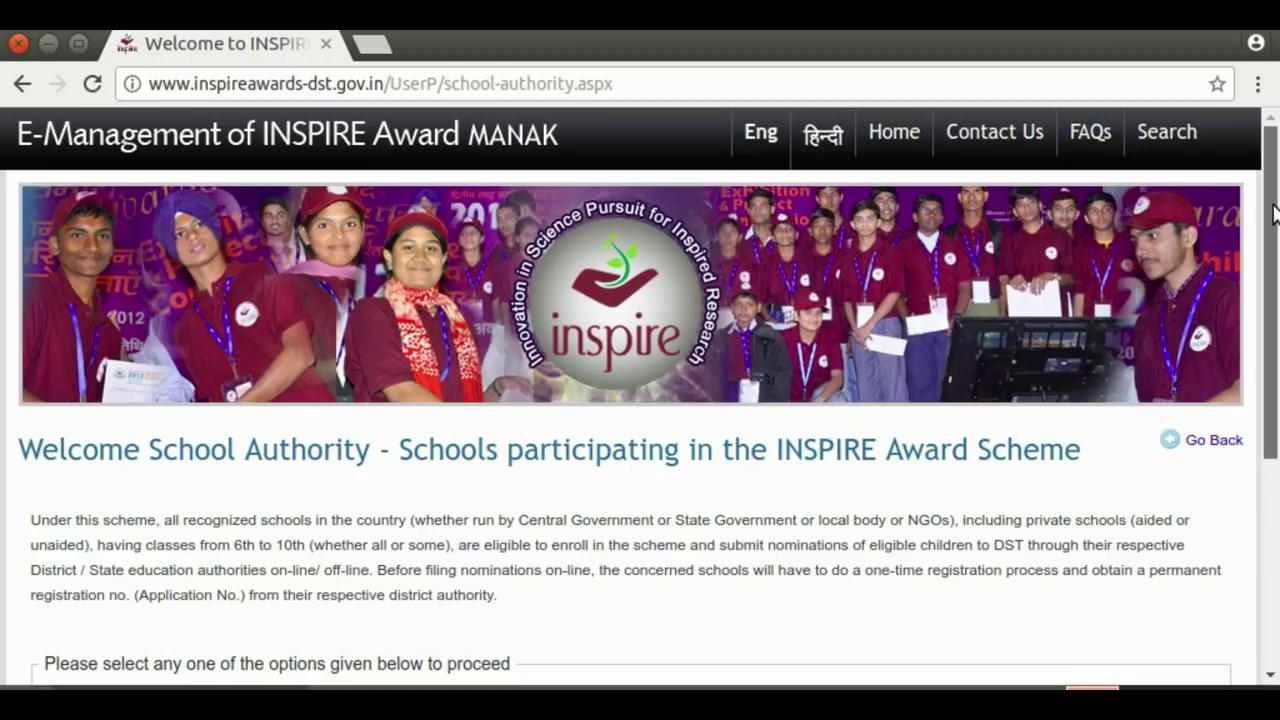
pyautogui.moveTo(1275, 212); pyautogui.dragTo(1275, 345)
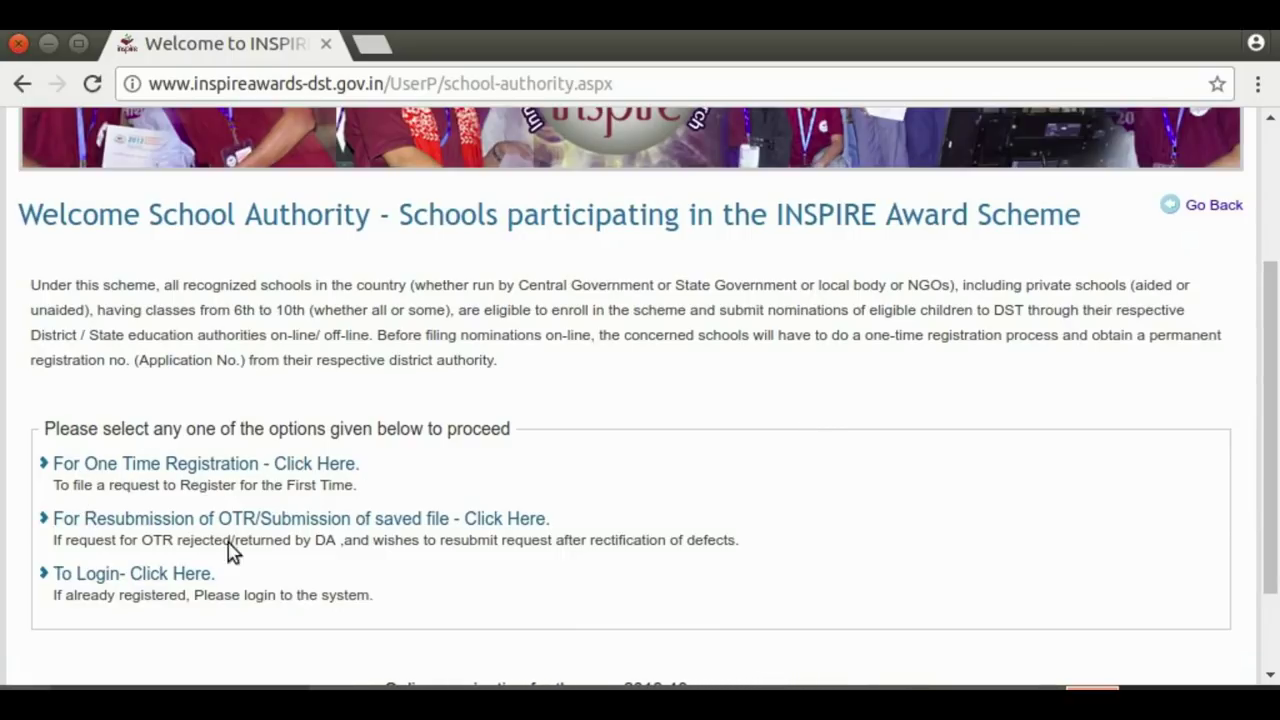
# Open the School Authority login form and replace the autofilled password with the account password
pyautogui.click(130, 578)
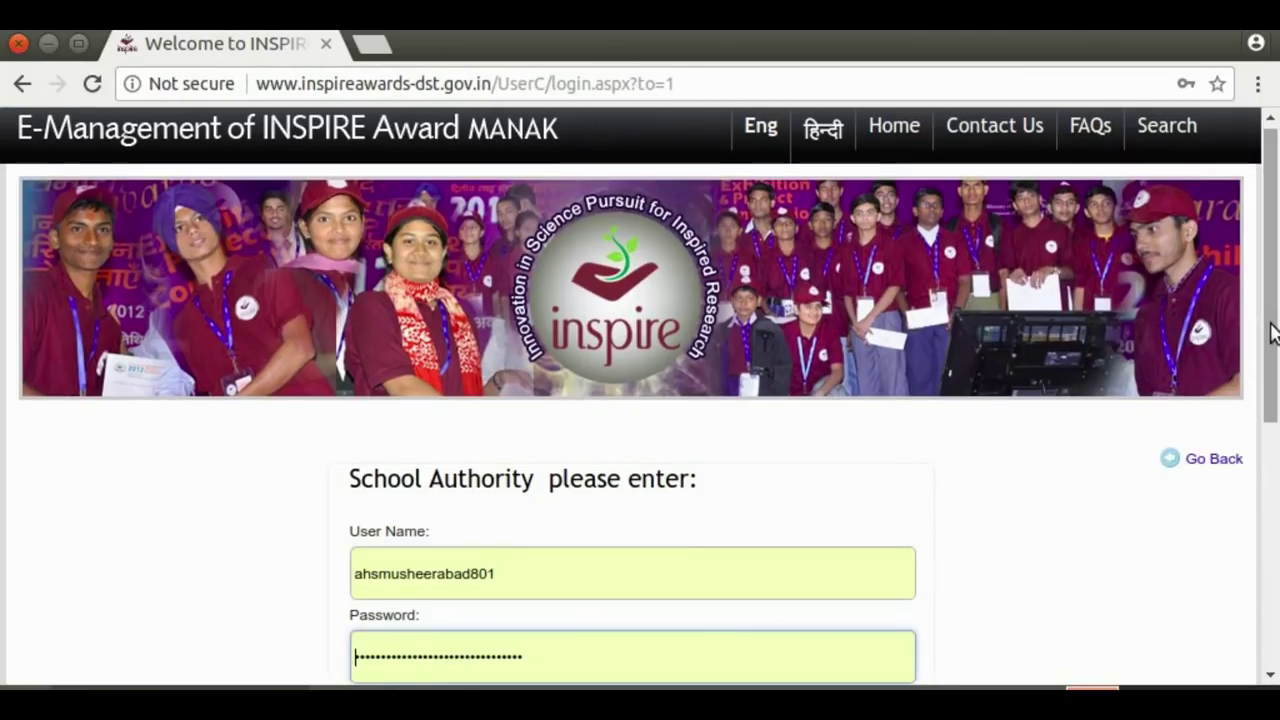
pyautogui.moveTo(1275, 330); pyautogui.dragTo(1277, 434)
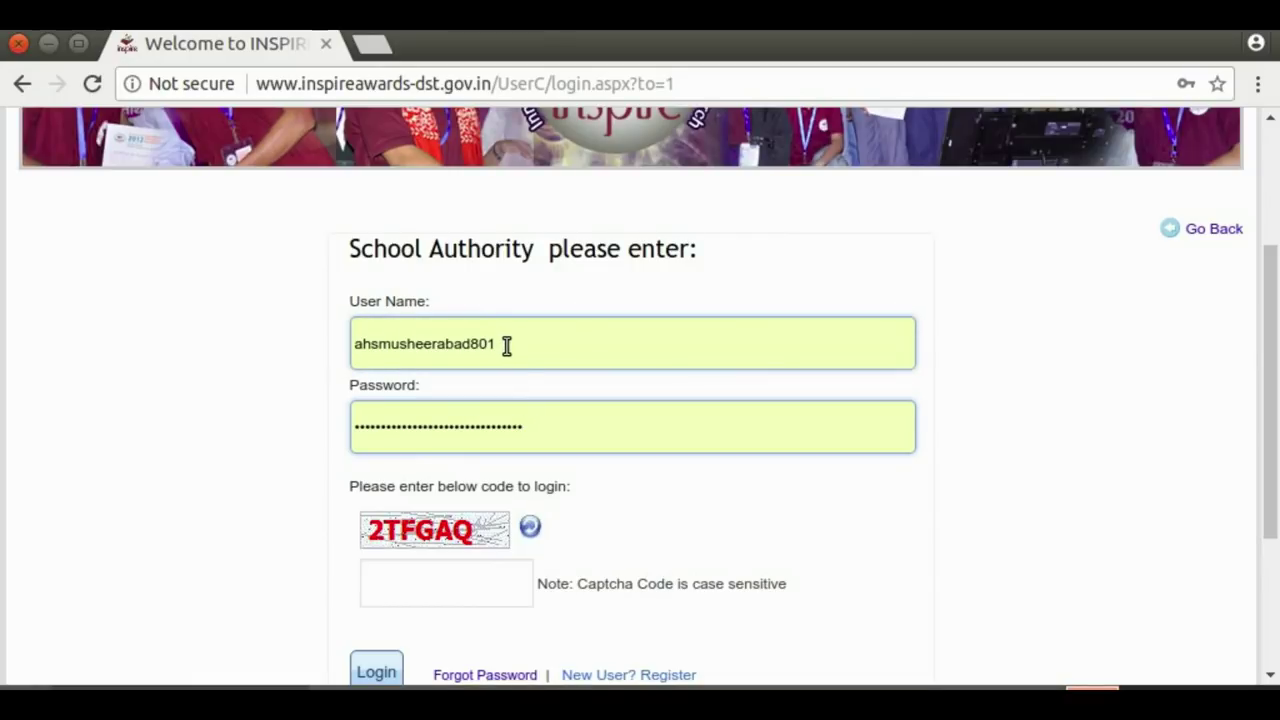
pyautogui.click(528, 427)
pyautogui.press('BackSpace')
pyautogui.press('BackSpace')
pyautogui.press('BackSpace')
pyautogui.press('BackSpace')
pyautogui.press('BackSpace')
pyautogui.press('BackSpace')
pyautogui.press('BackSpace')
pyautogui.press('BackSpace')
pyautogui.press('BackSpace')
pyautogui.press('BackSpace')
pyautogui.press('BackSpace')
pyautogui.press('BackSpace')
pyautogui.press('BackSpace')
pyautogui.press('BackSpace')
pyautogui.press('BackSpace')
pyautogui.press('BackSpace')
pyautogui.press('BackSpace')
pyautogui.press('BackSpace')
pyautogui.press('BackSpace')
pyautogui.press('BackSpace')
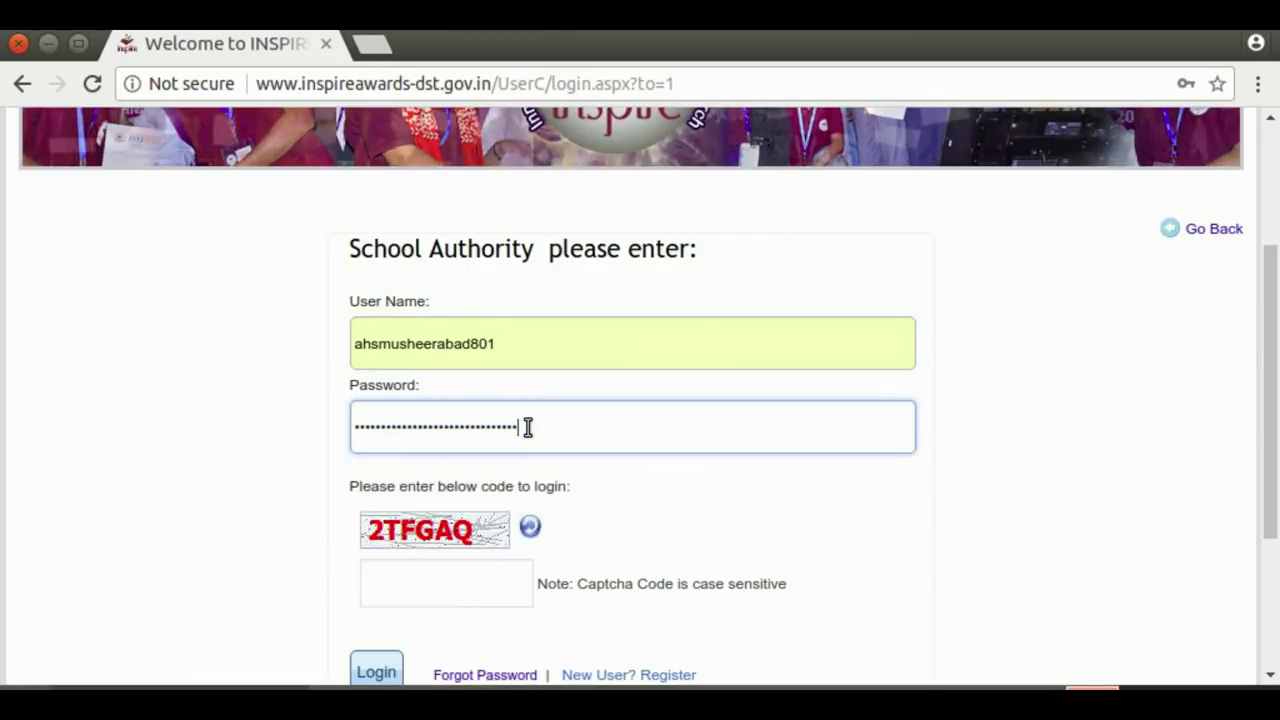
pyautogui.press('BackSpace')
pyautogui.press('BackSpace')
pyautogui.press('BackSpace')
pyautogui.press('BackSpace')
pyautogui.press('BackSpace')
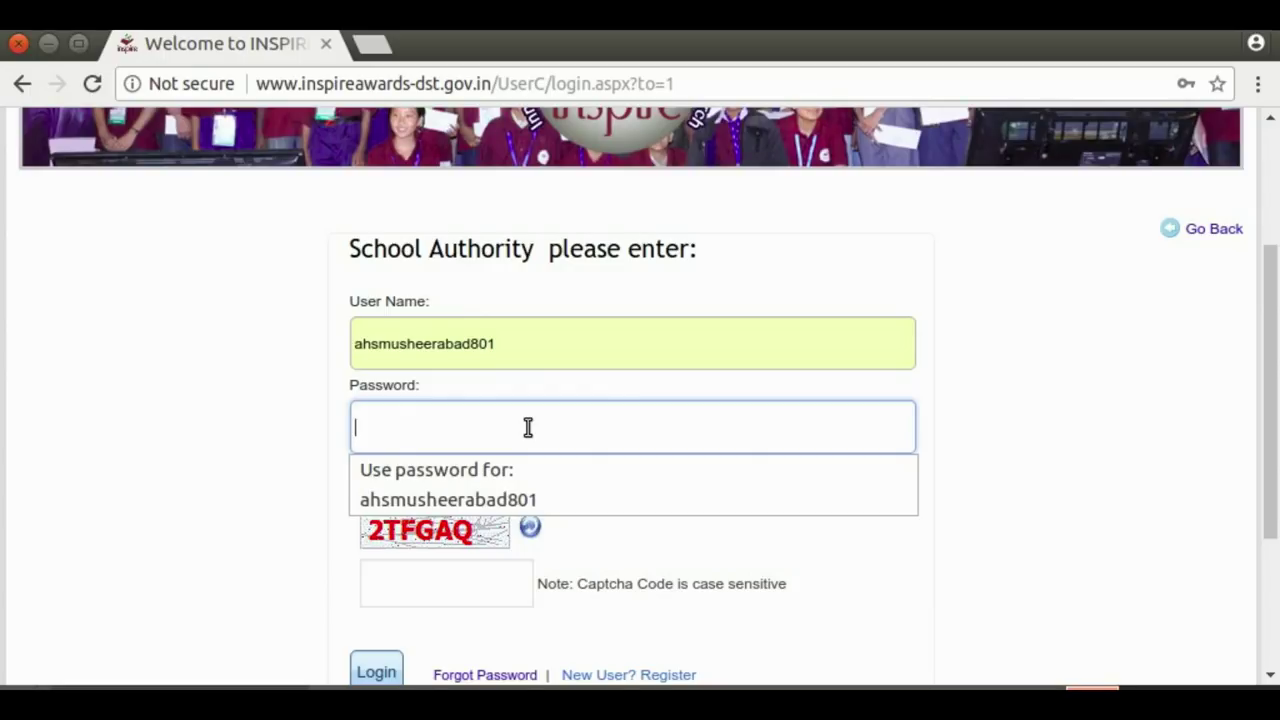
pyautogui.write('••')
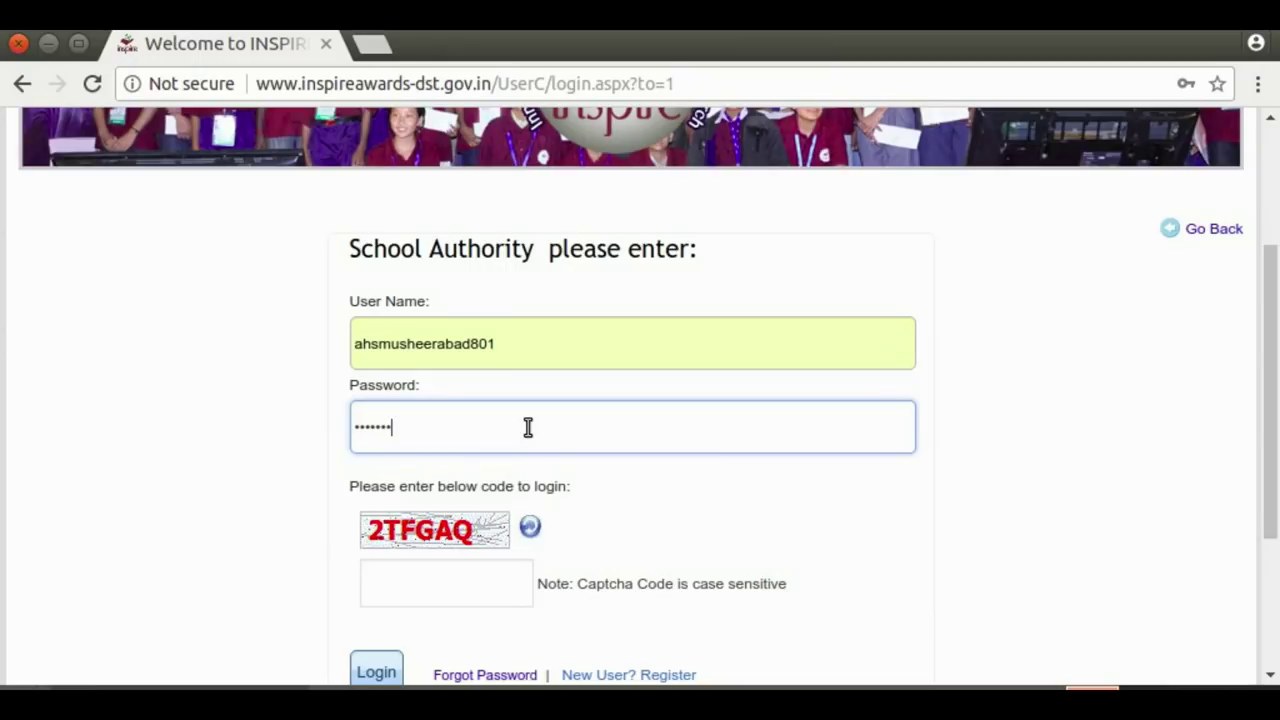
pyautogui.write('••••••')
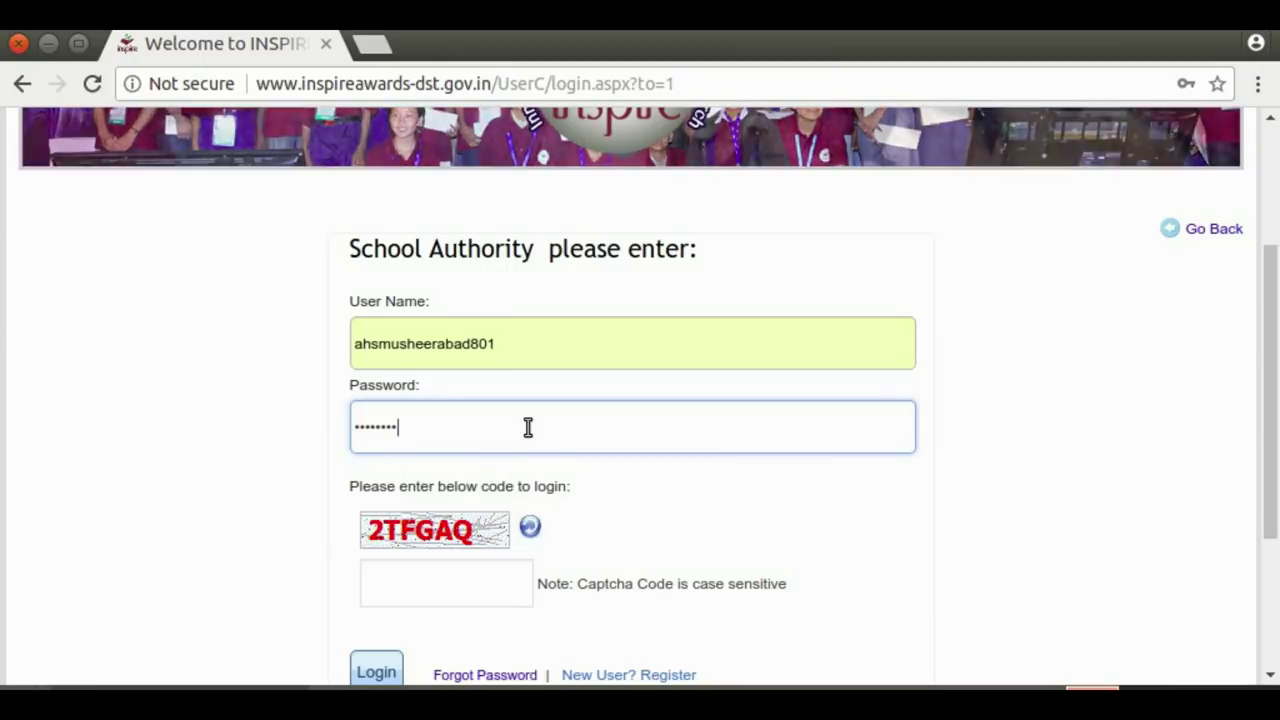
pyautogui.write('•')
# Enter the displayed captcha code in its box, ready to log in
pyautogui.click(389, 583)
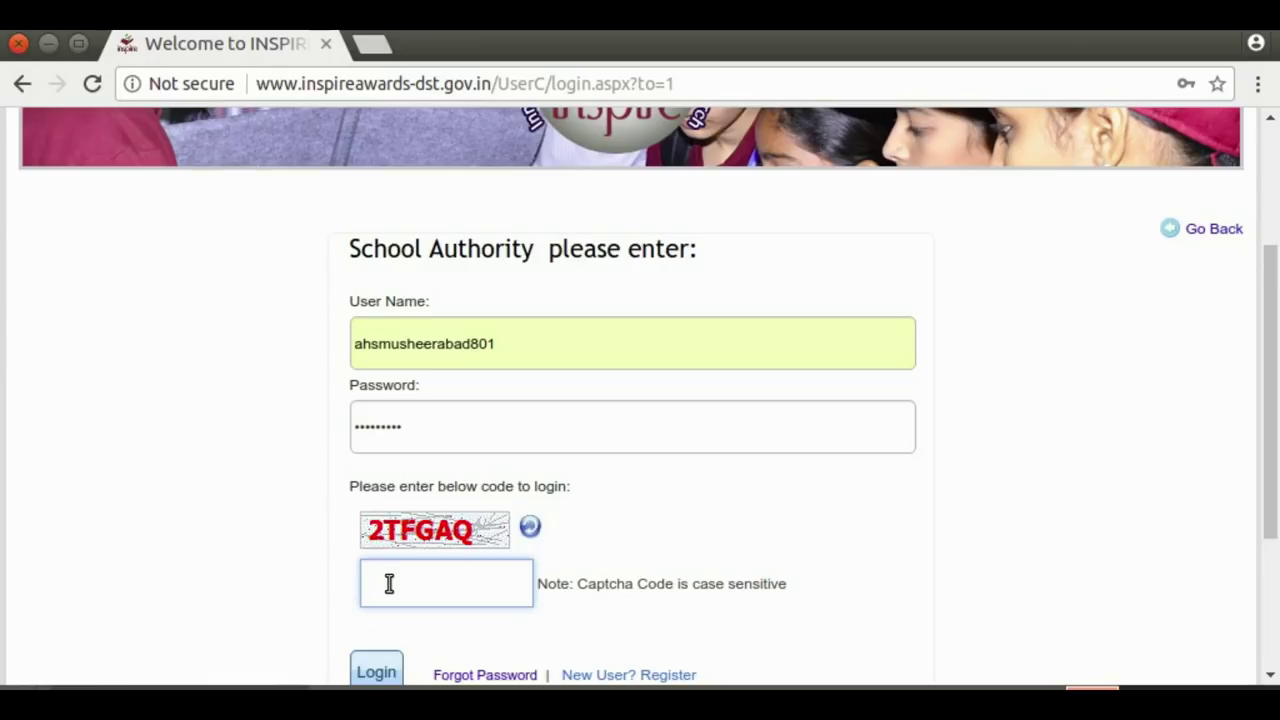
pyautogui.write('2TFGAQ')
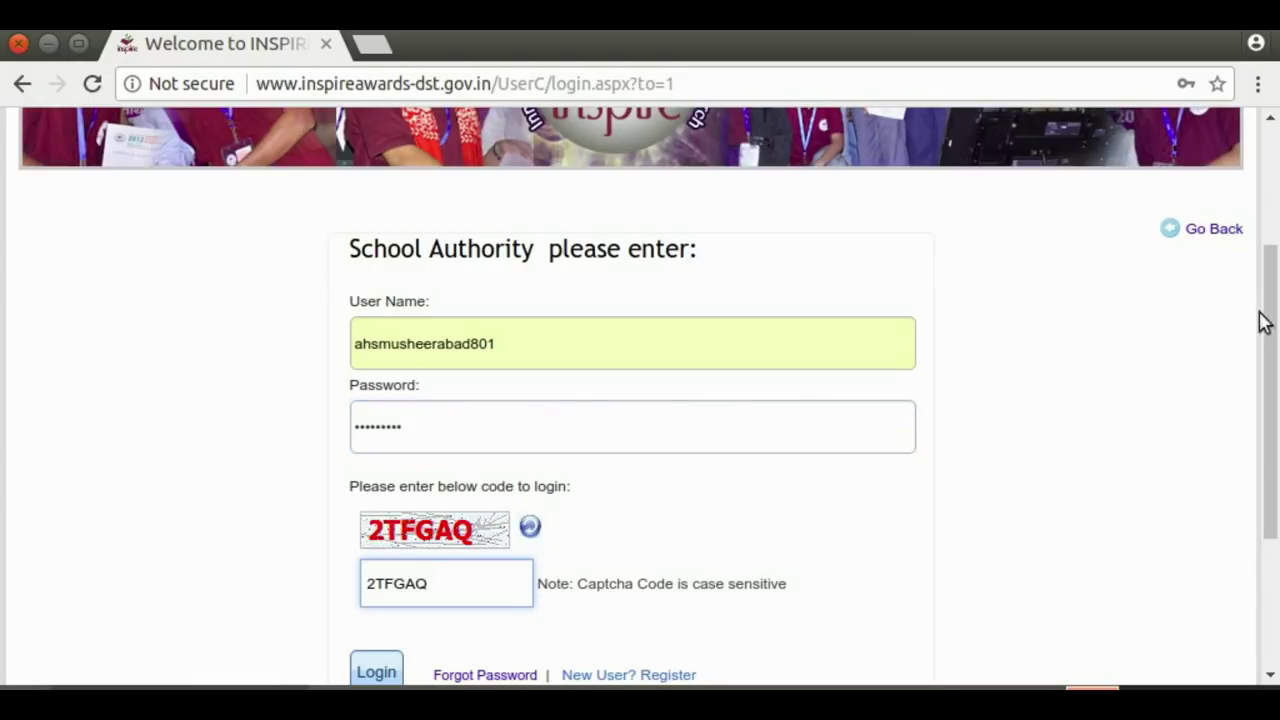
pyautogui.moveTo(1272, 293); pyautogui.dragTo(1273, 327)
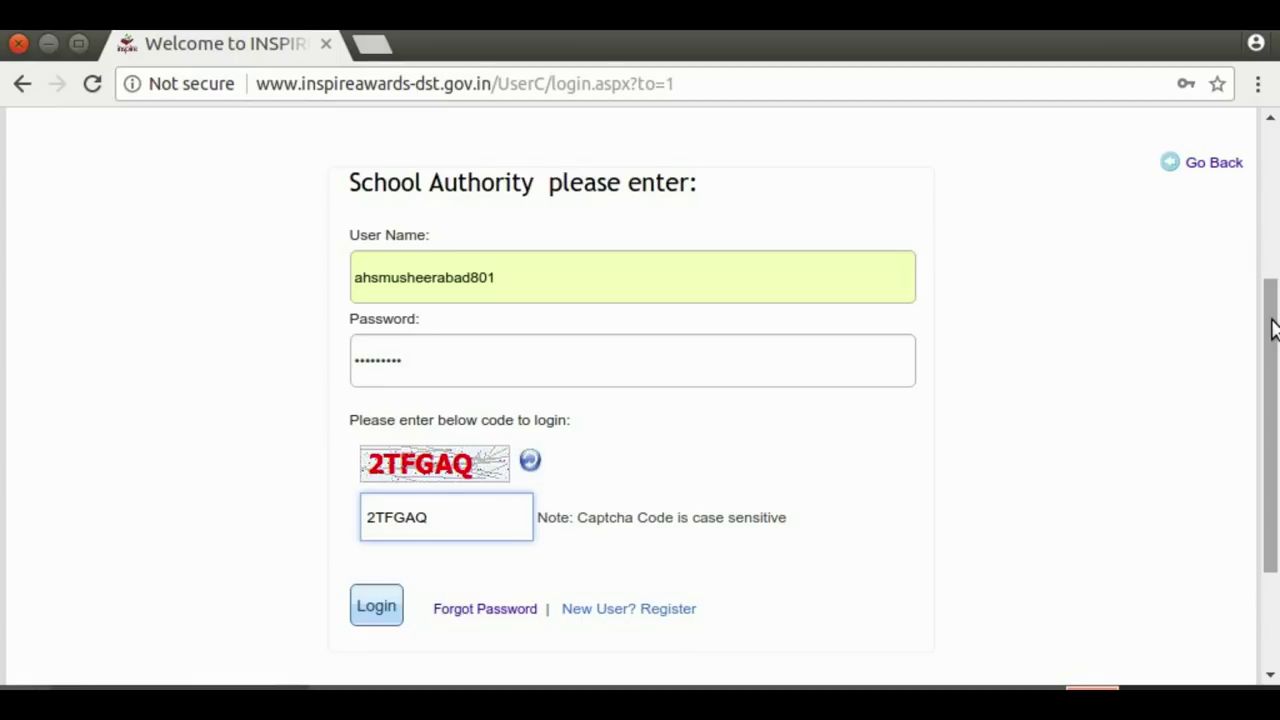
# Log in to the school dashboard and decline Chrome's offer to update the saved password
pyautogui.click(366, 612)
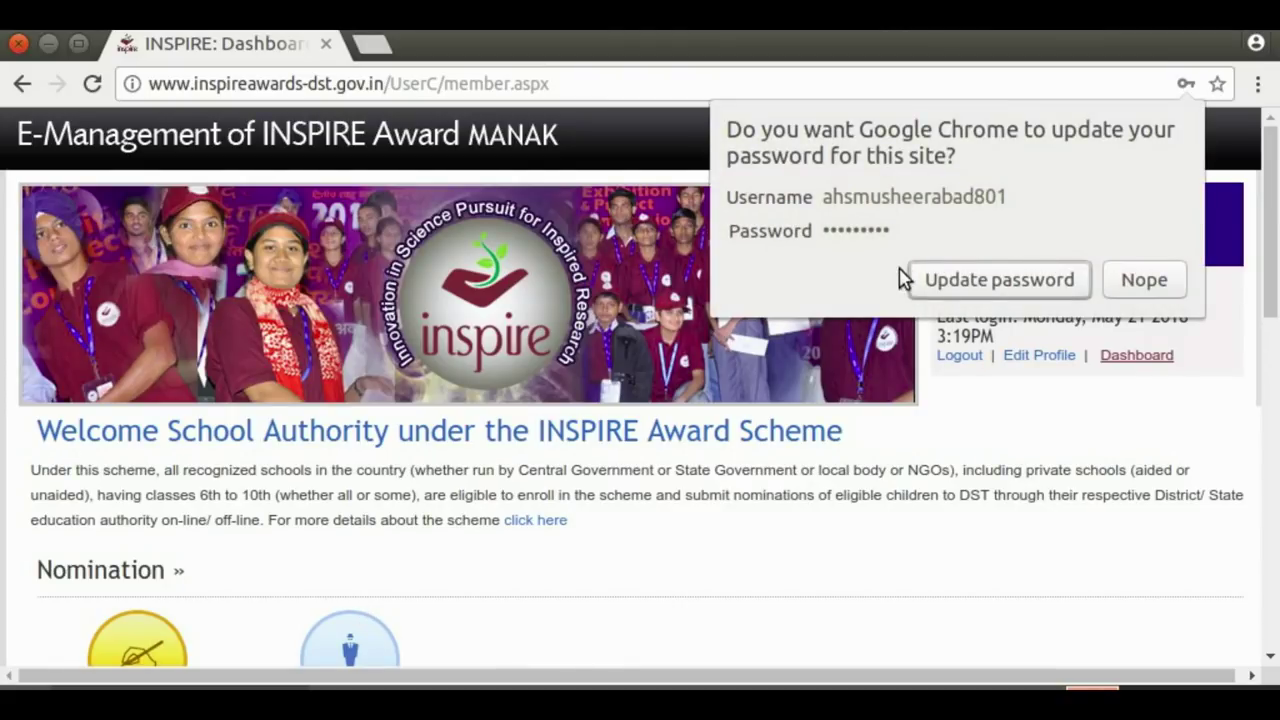
pyautogui.click(1152, 280)
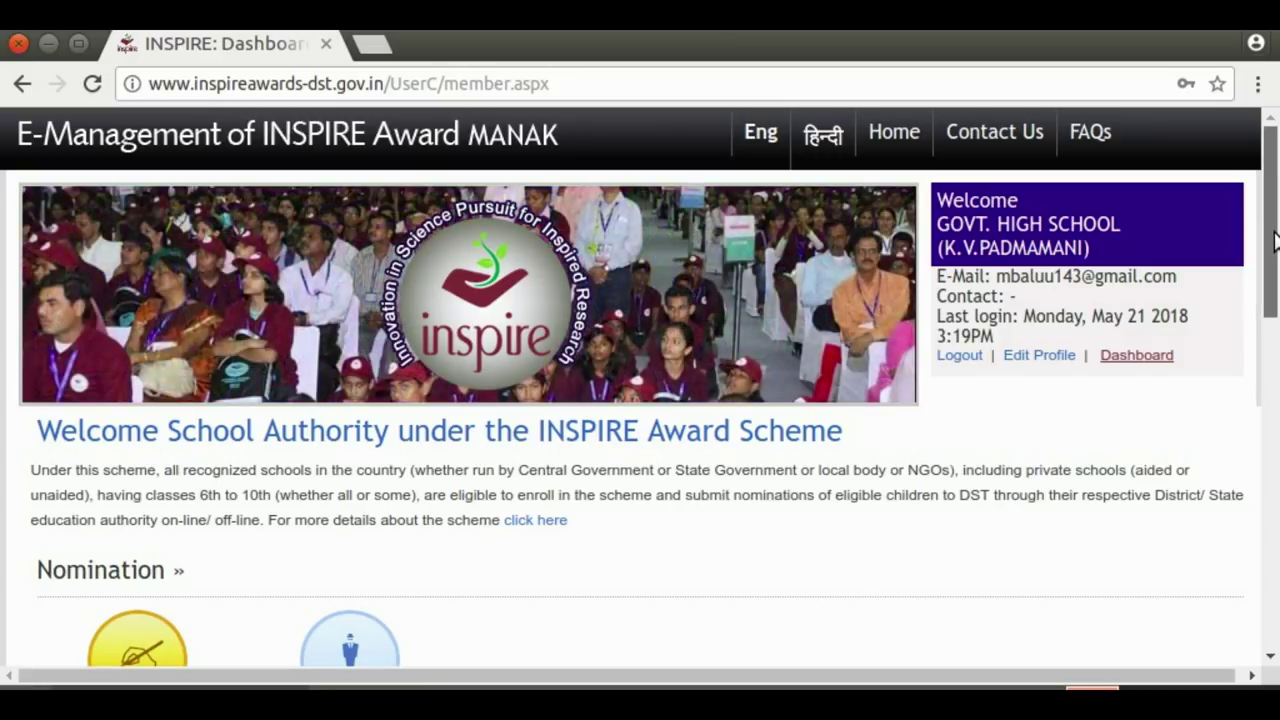
pyautogui.scroll(-2, 1275, 240)
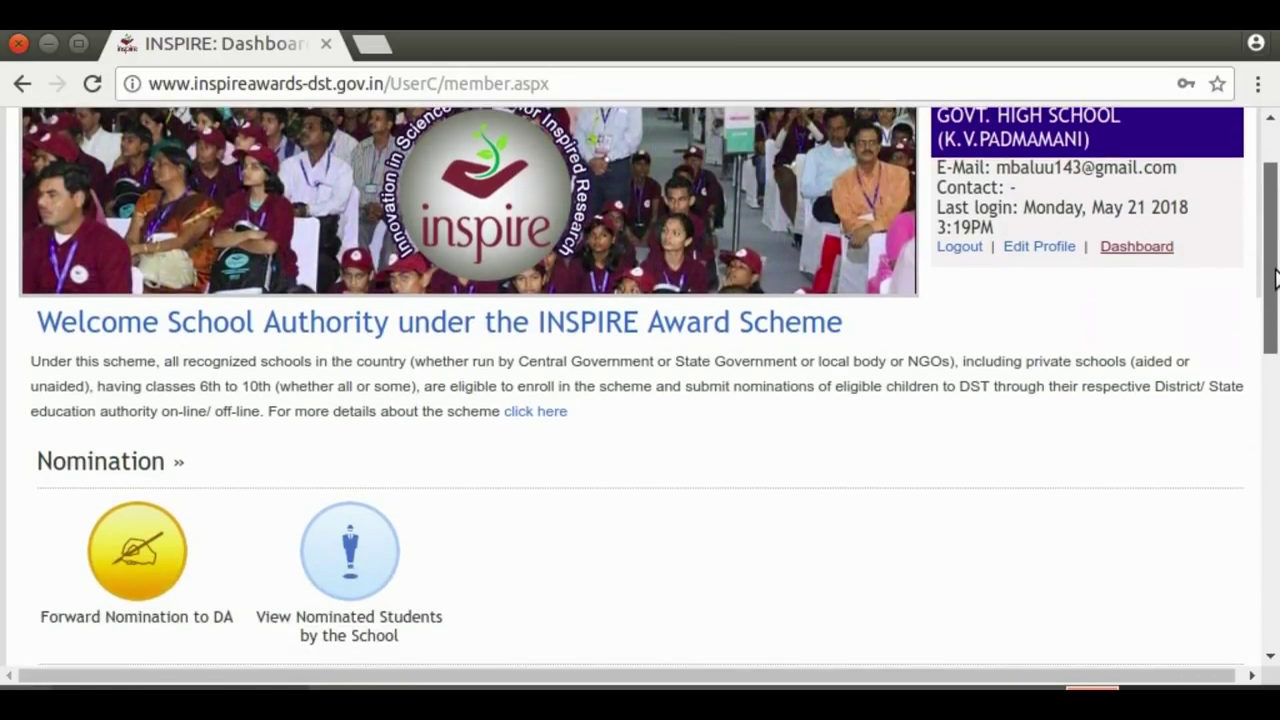
pyautogui.scroll(2, 1276, 236)
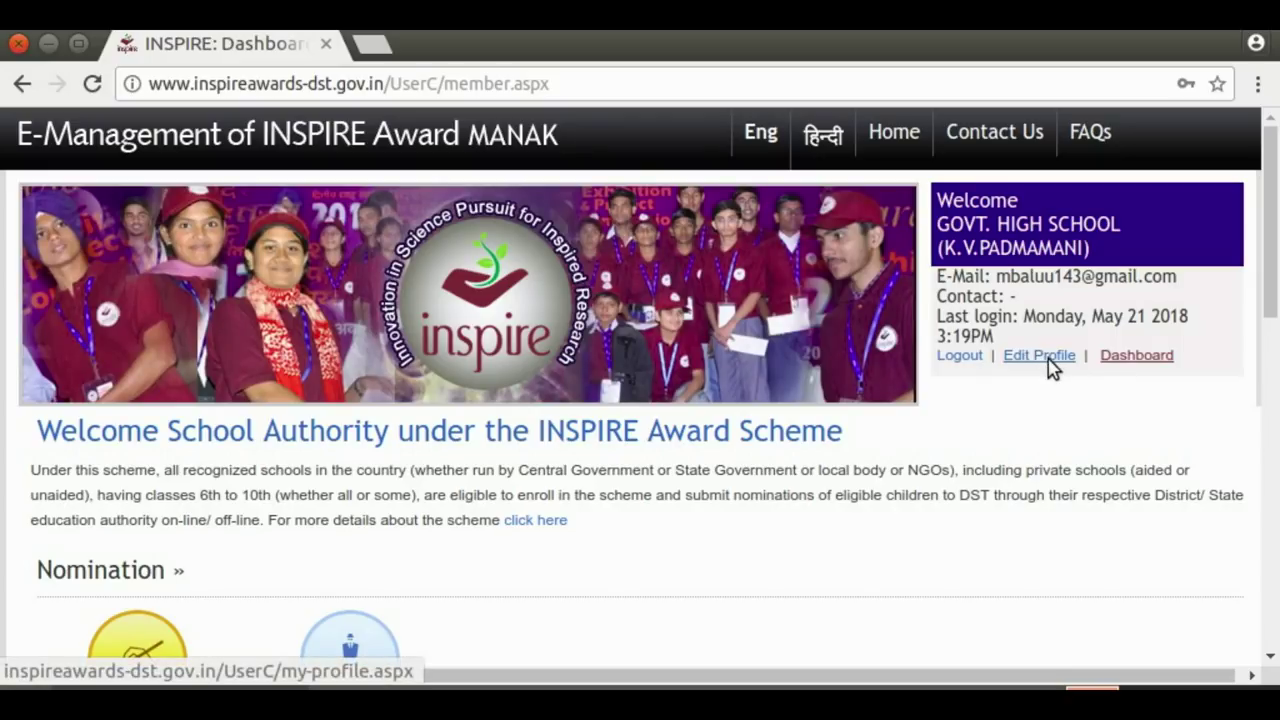
pyautogui.click(1049, 360)
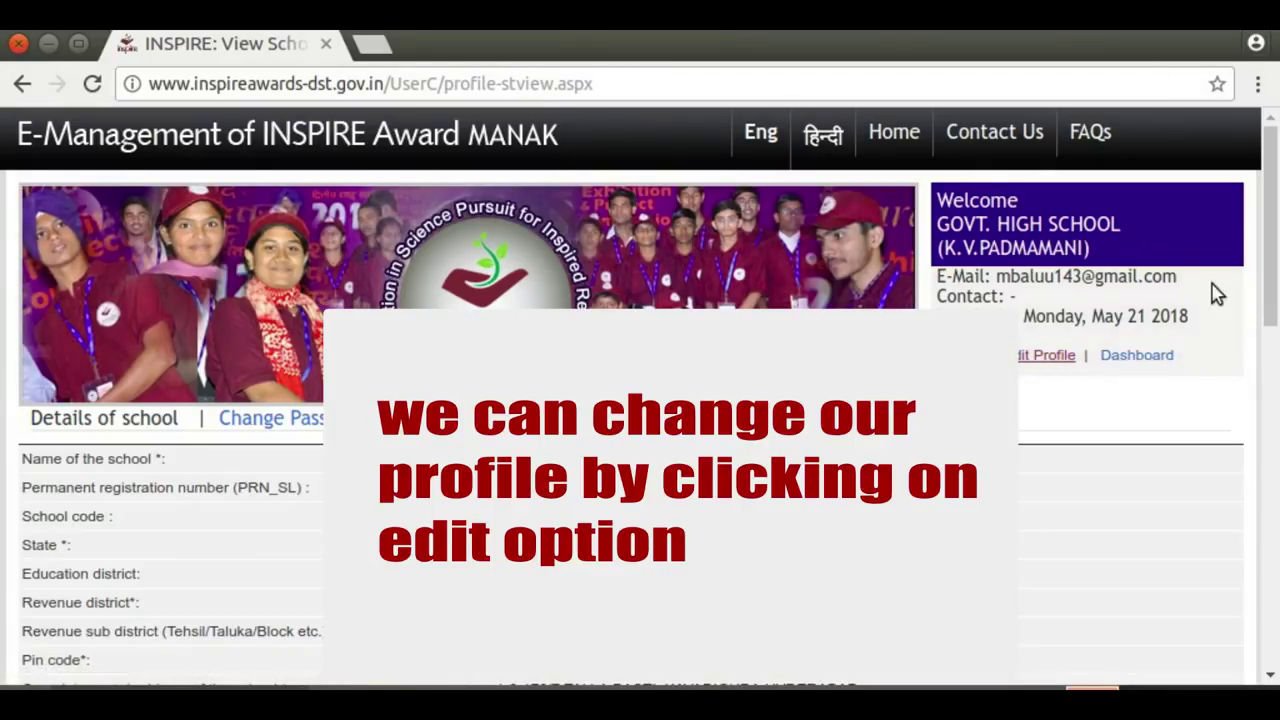
pyautogui.moveTo(1276, 270); pyautogui.dragTo(1276, 338)
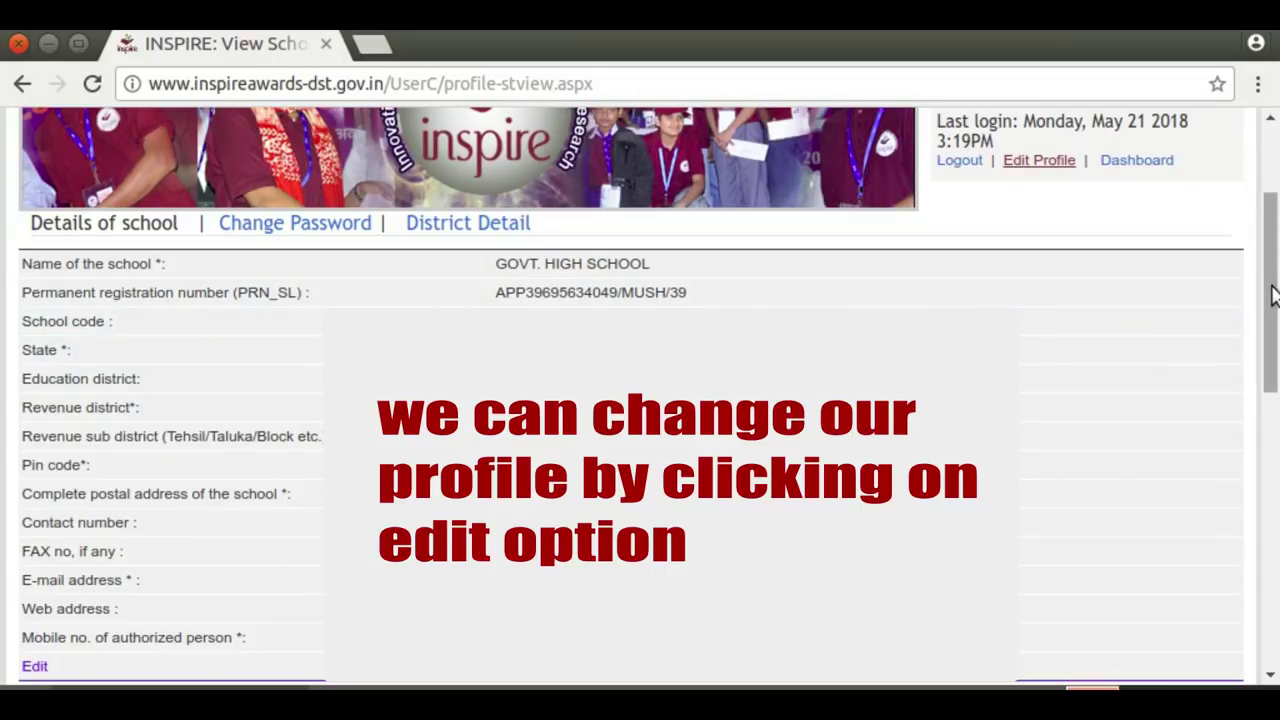
pyautogui.moveTo(1275, 350); pyautogui.dragTo(1272, 282)
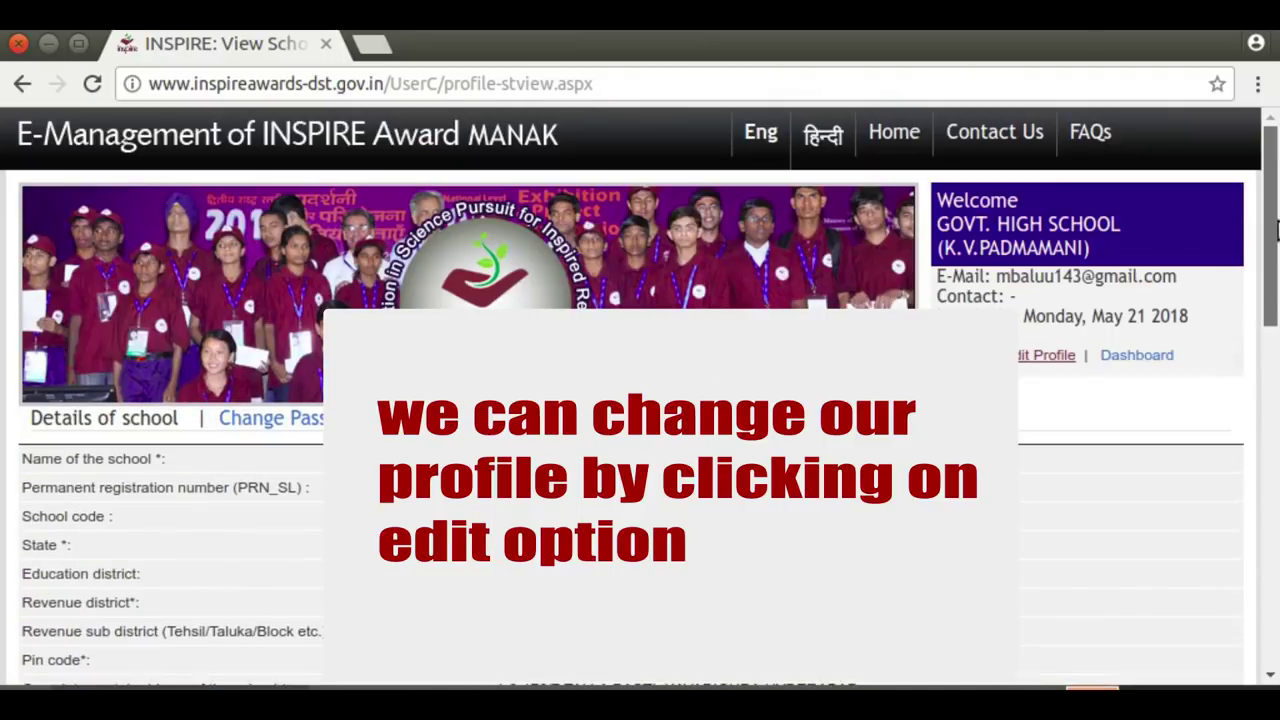
pyautogui.click(1130, 360)
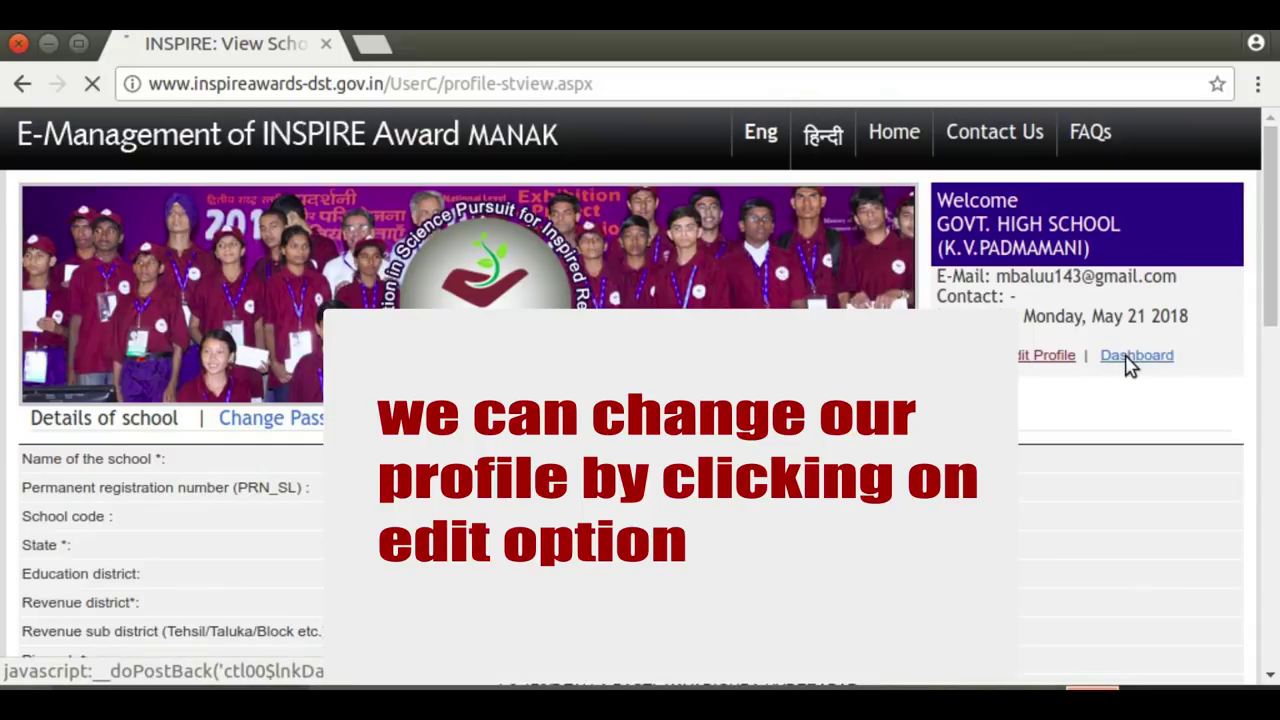
pyautogui.moveTo(1276, 240); pyautogui.dragTo(1268, 331)
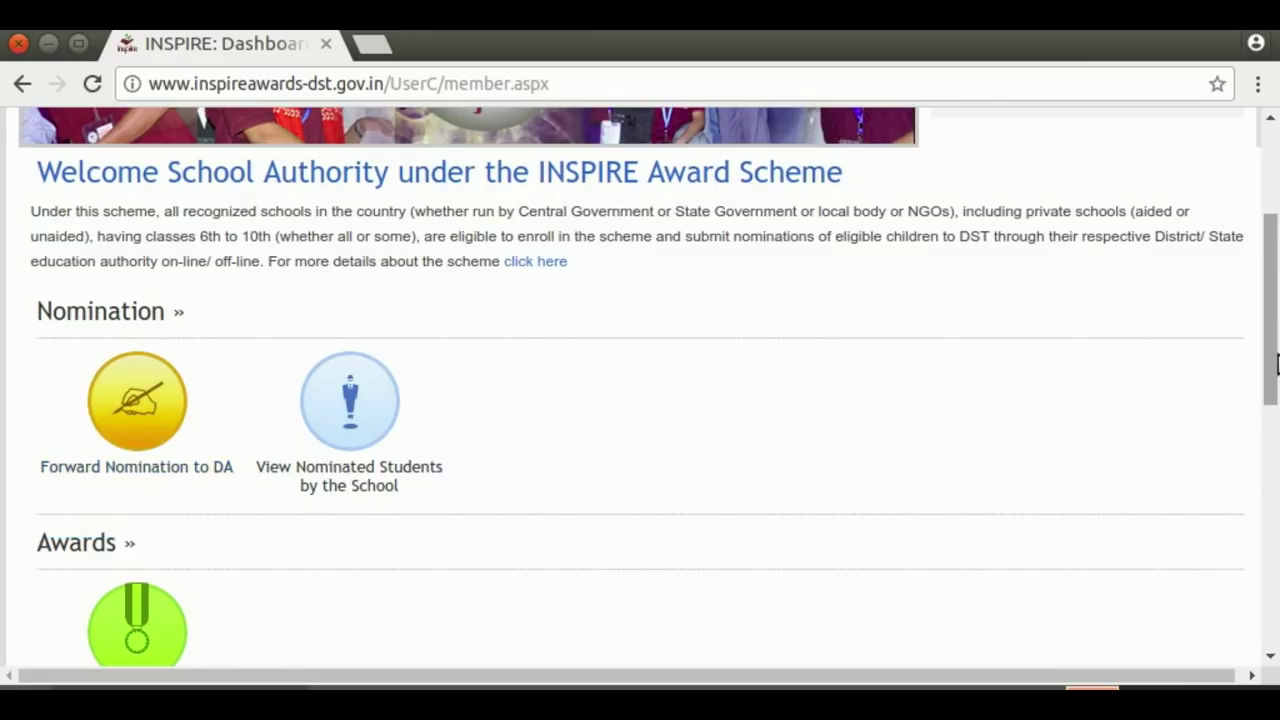
pyautogui.scroll(-3, 1274, 368)
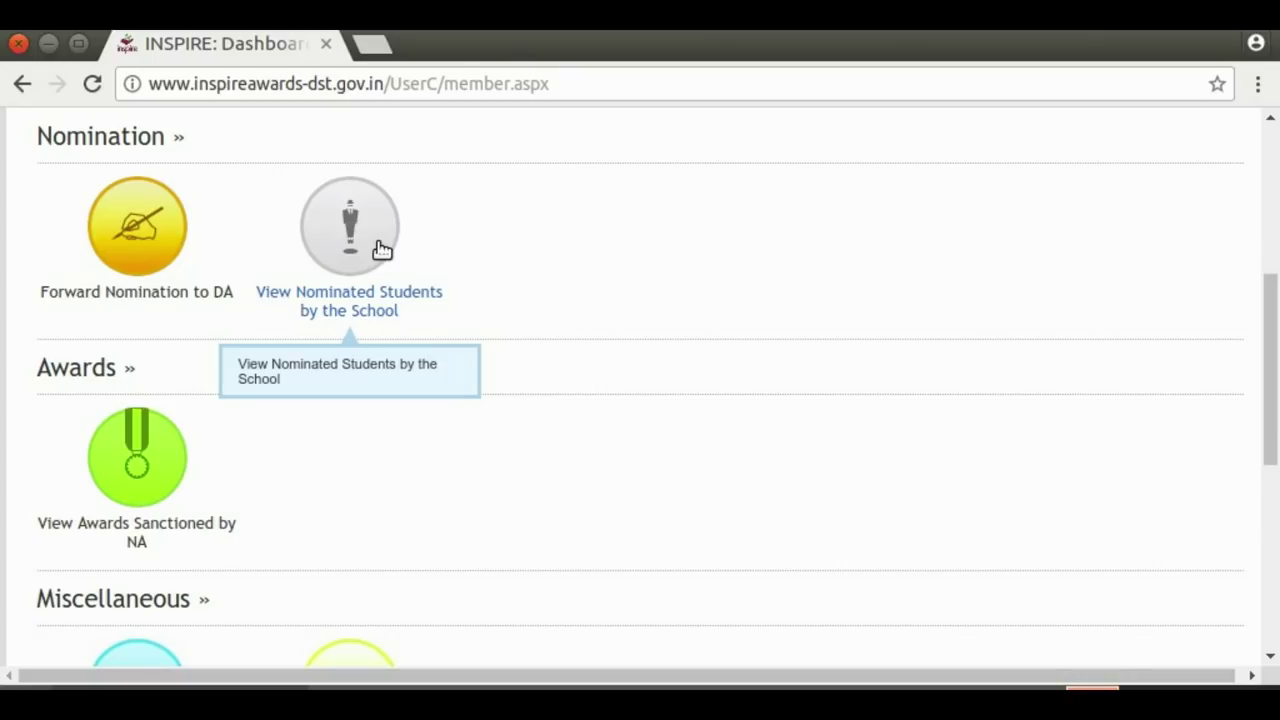
pyautogui.click(381, 248)
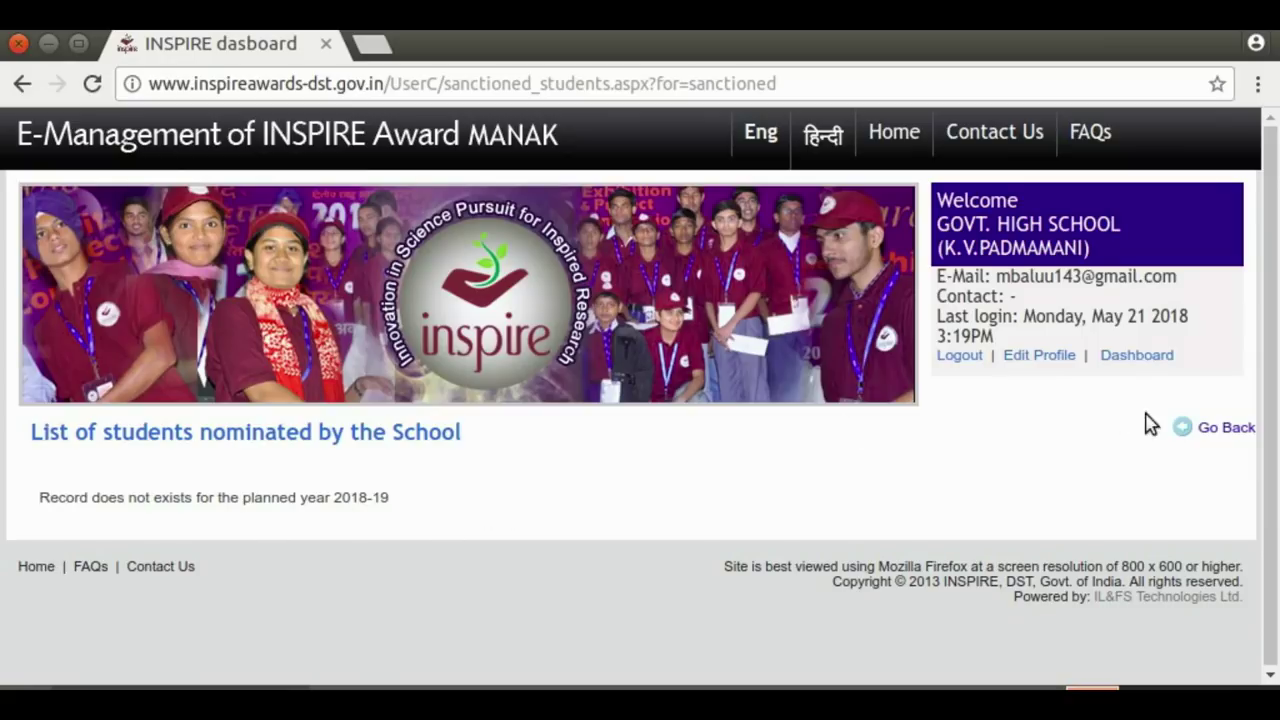
pyautogui.click(1218, 430)
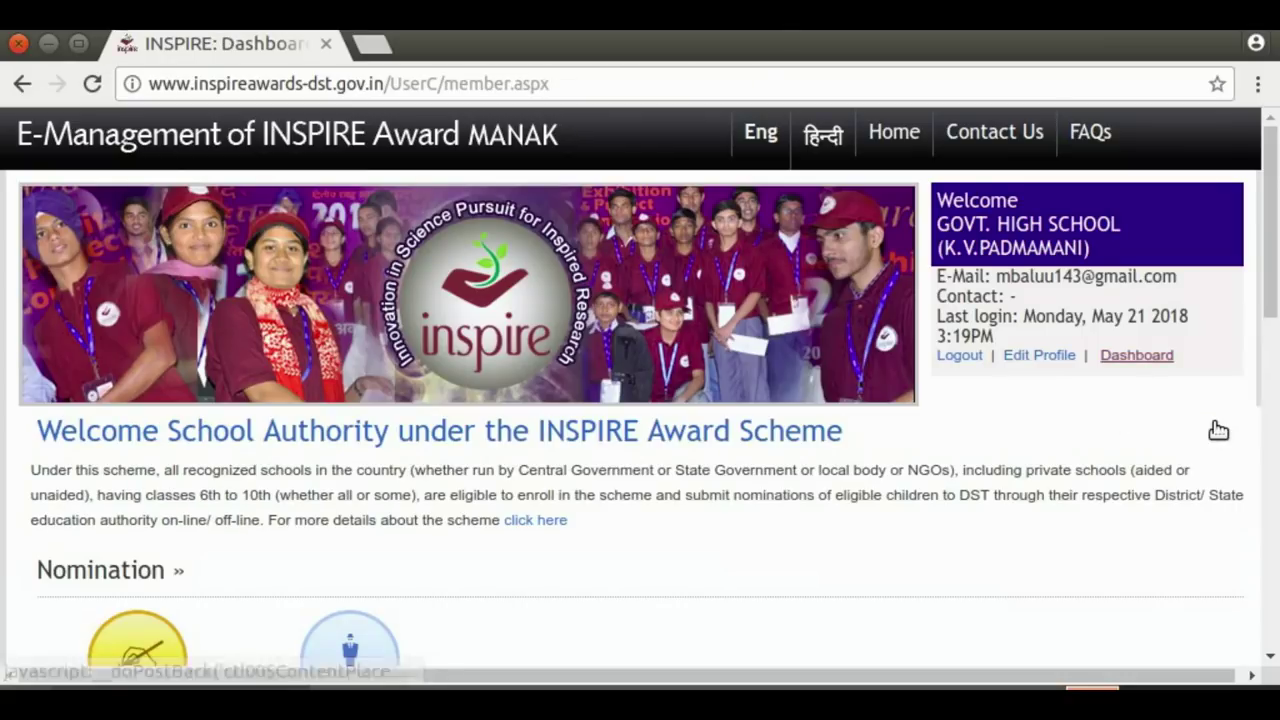
pyautogui.moveTo(1272, 297); pyautogui.dragTo(1271, 466)
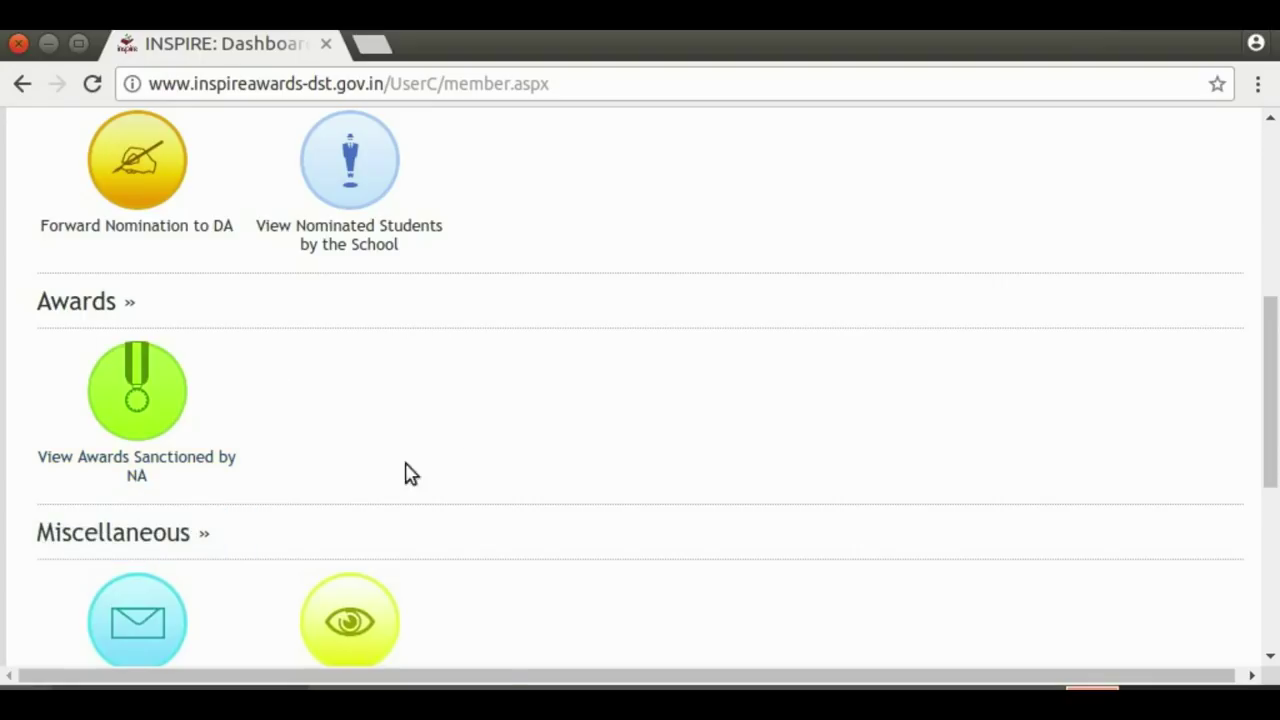
# Open the Nomination Form and bring its five empty student rows below Month into view
pyautogui.click(138, 182)
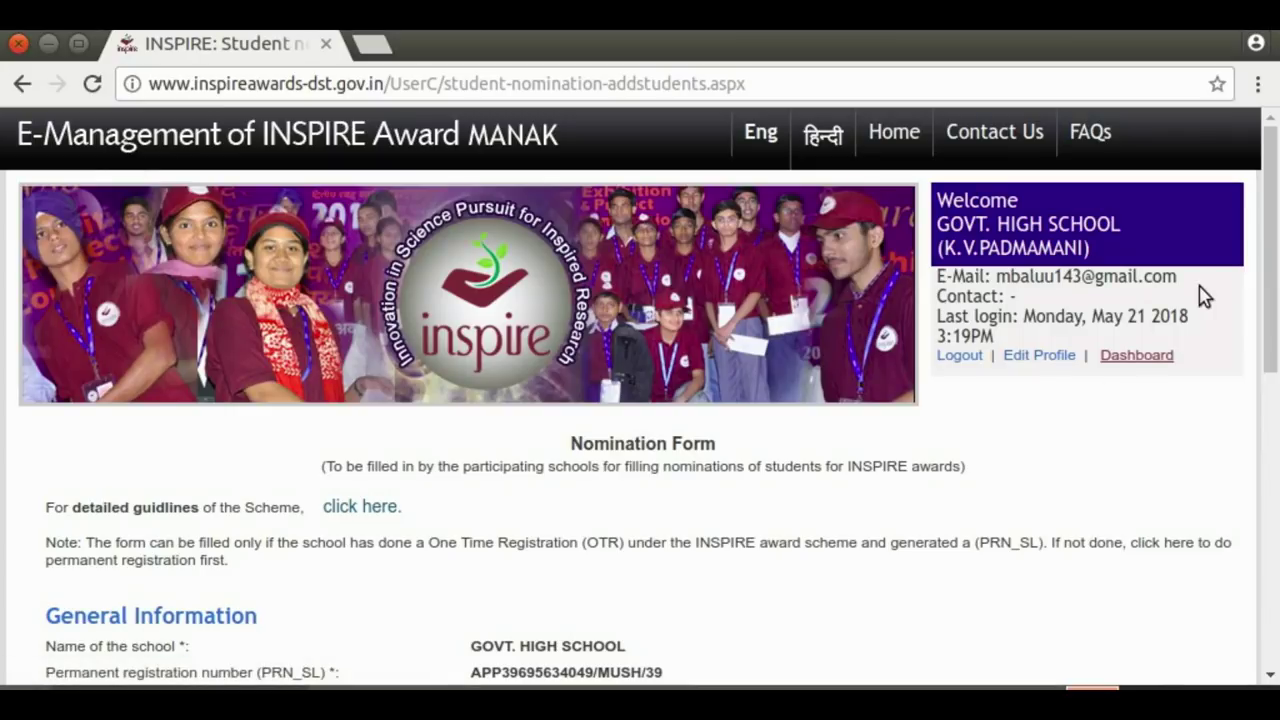
pyautogui.scroll(-3, 819, 304)
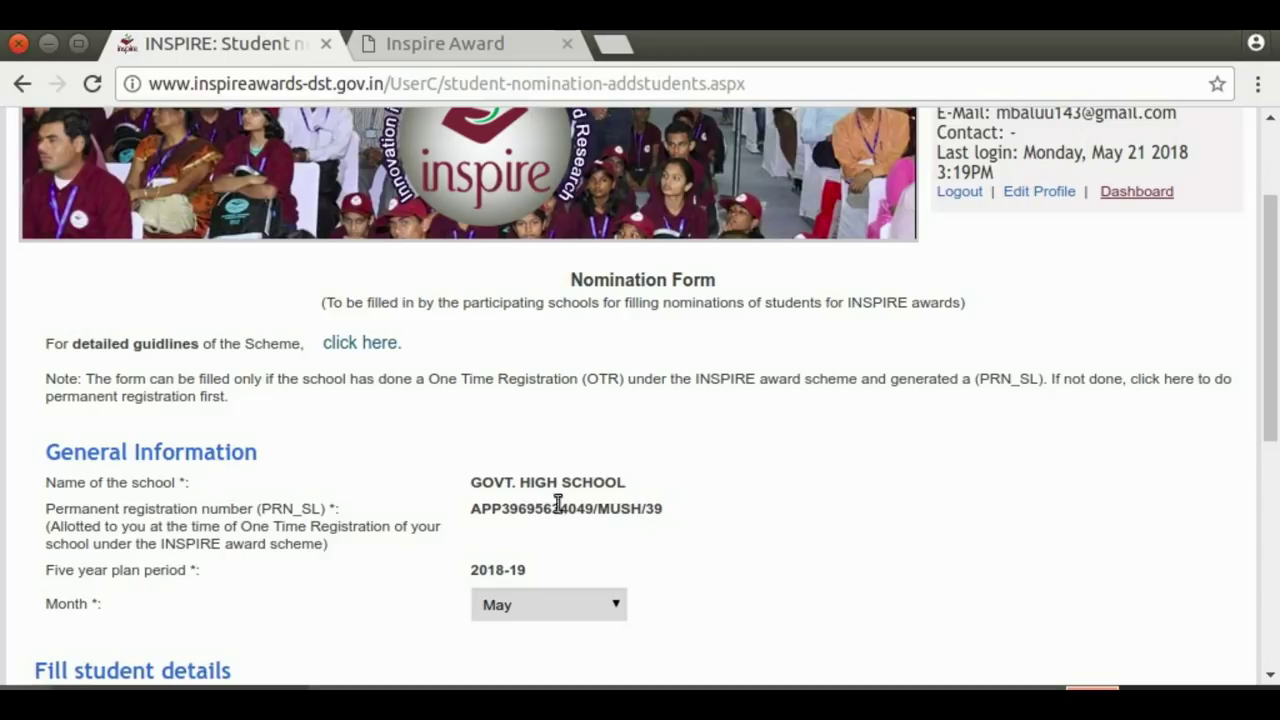
pyautogui.moveTo(1274, 262); pyautogui.dragTo(1274, 349)
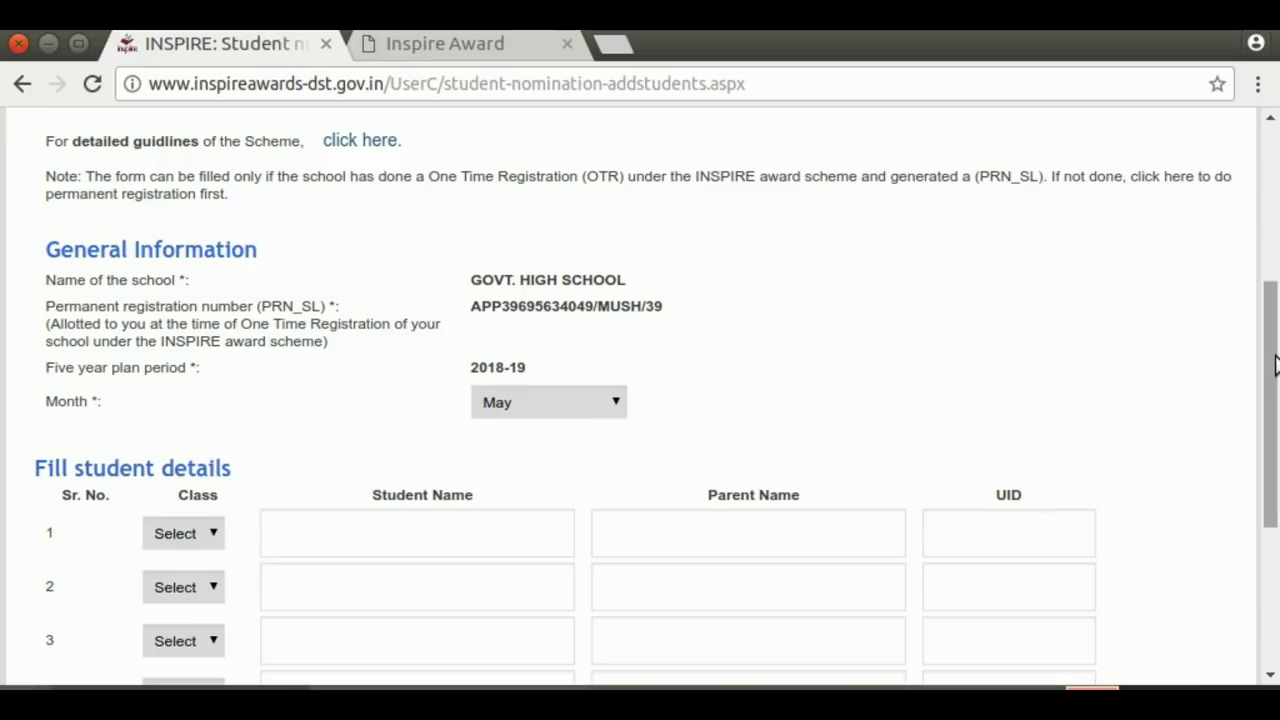
pyautogui.moveTo(1273, 345); pyautogui.dragTo(1272, 441)
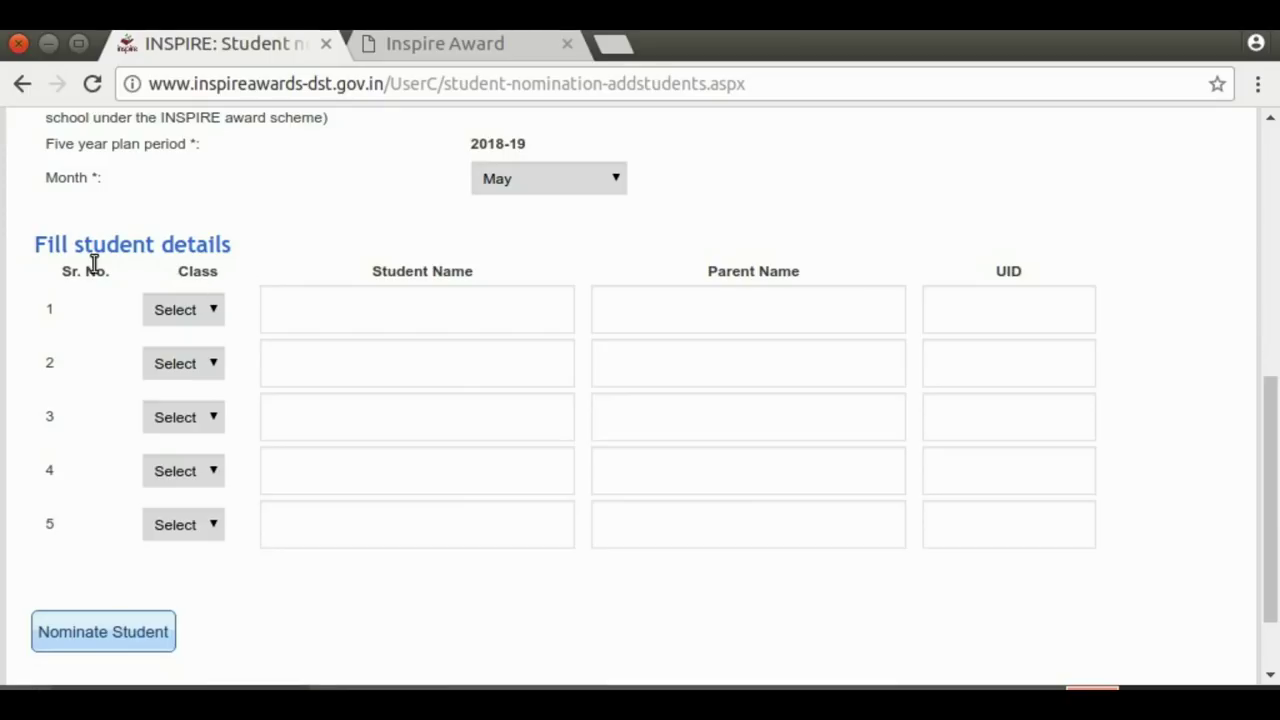
# Set the Class of rows 1–5 to 6th, 7th, 8th, 9th and 10th
pyautogui.click(374, 304)
pyautogui.click(719, 298)
pyautogui.click(999, 305)
pyautogui.click(320, 428)
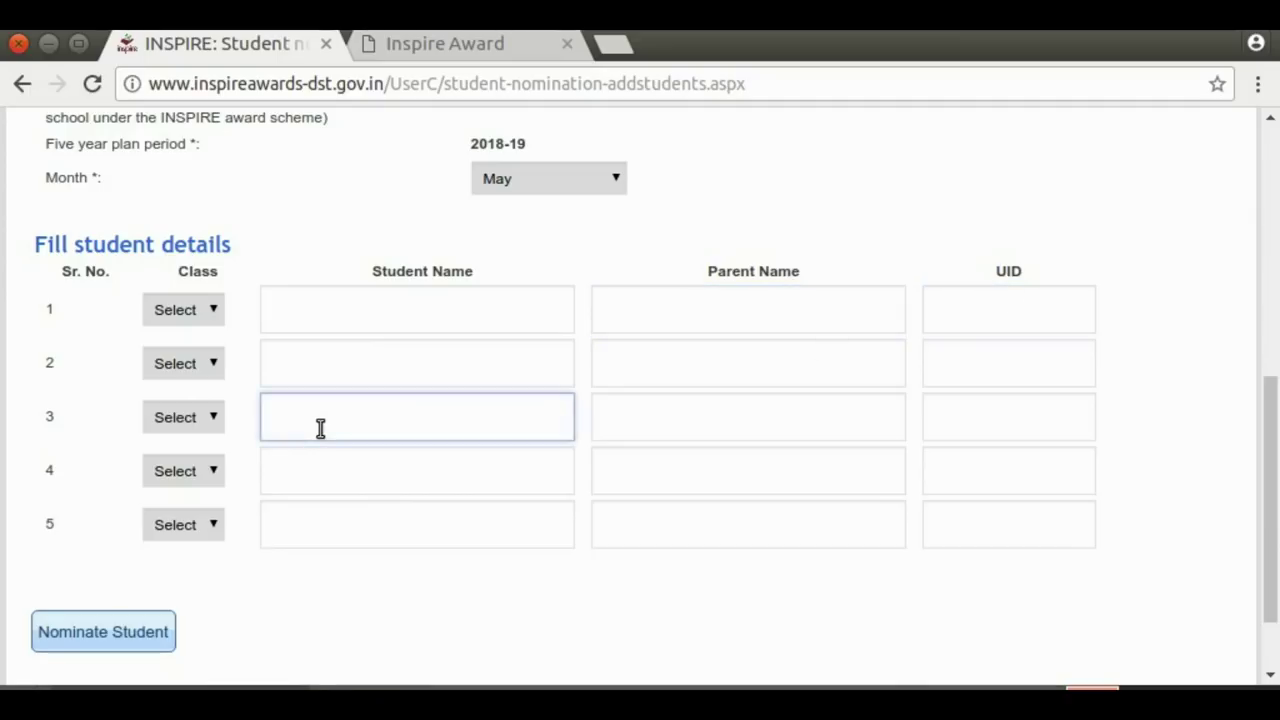
pyautogui.click(215, 312)
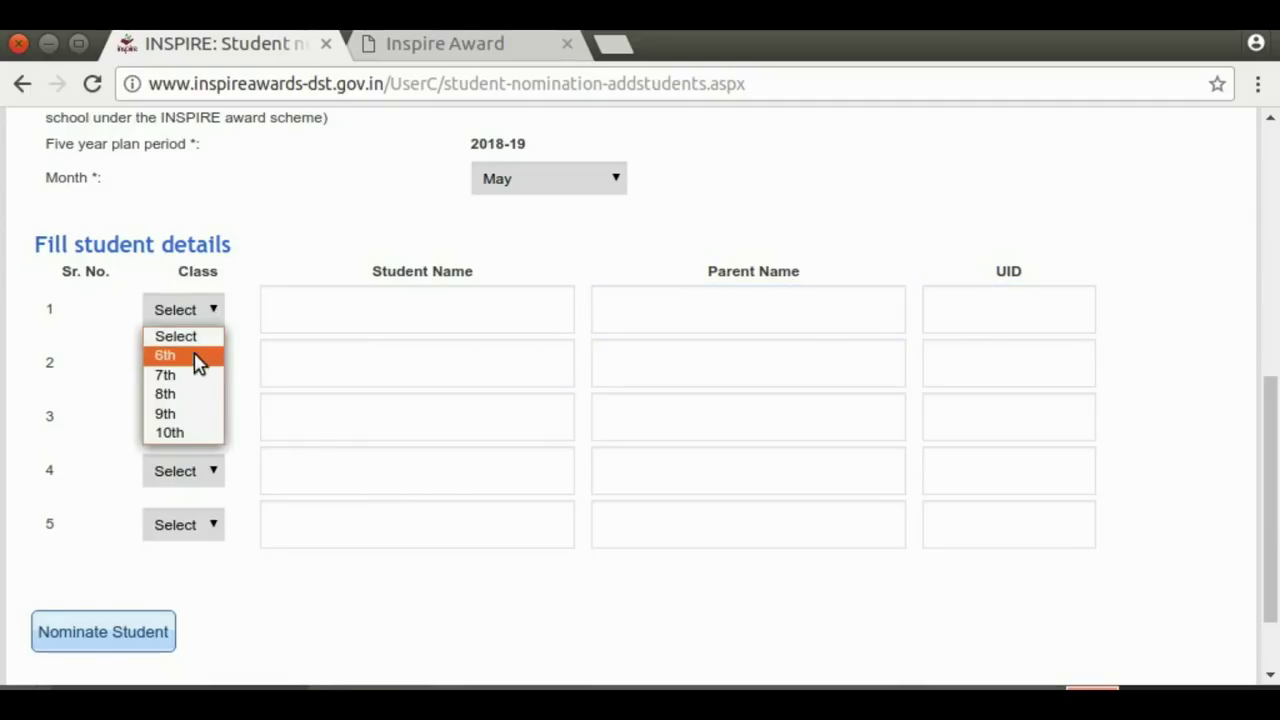
pyautogui.click(163, 355)
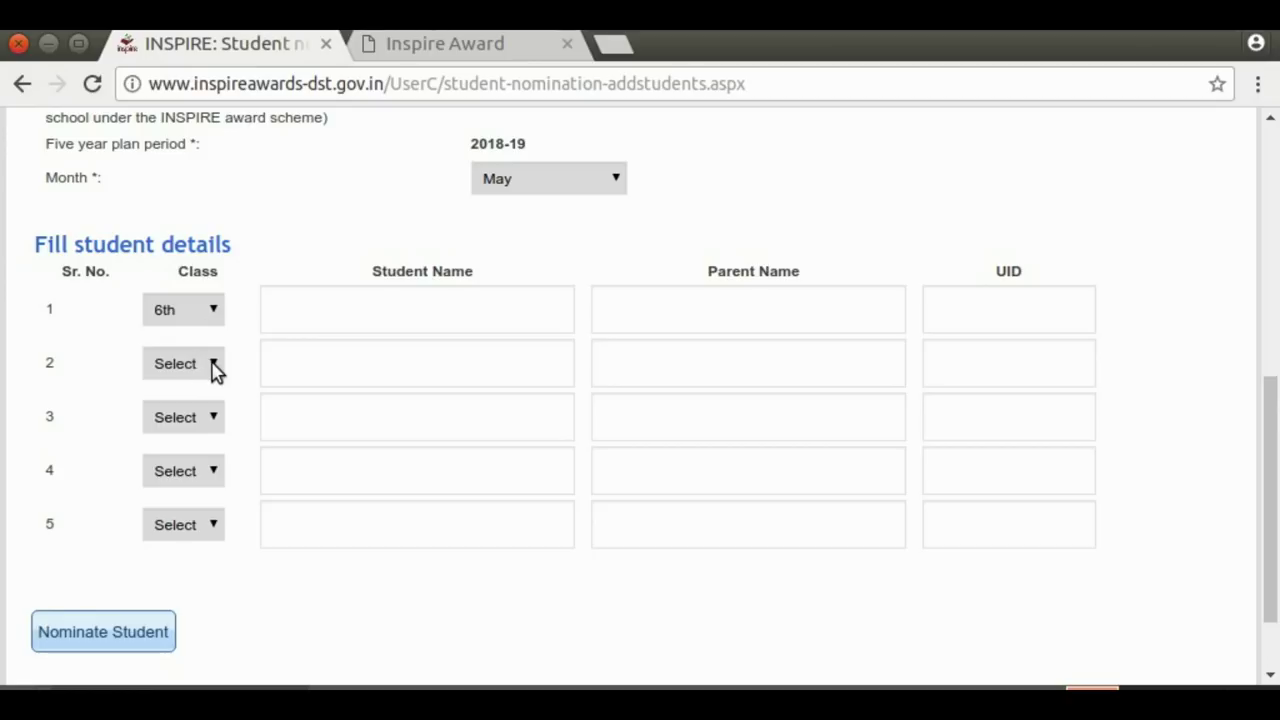
pyautogui.click(211, 367)
pyautogui.click(193, 428)
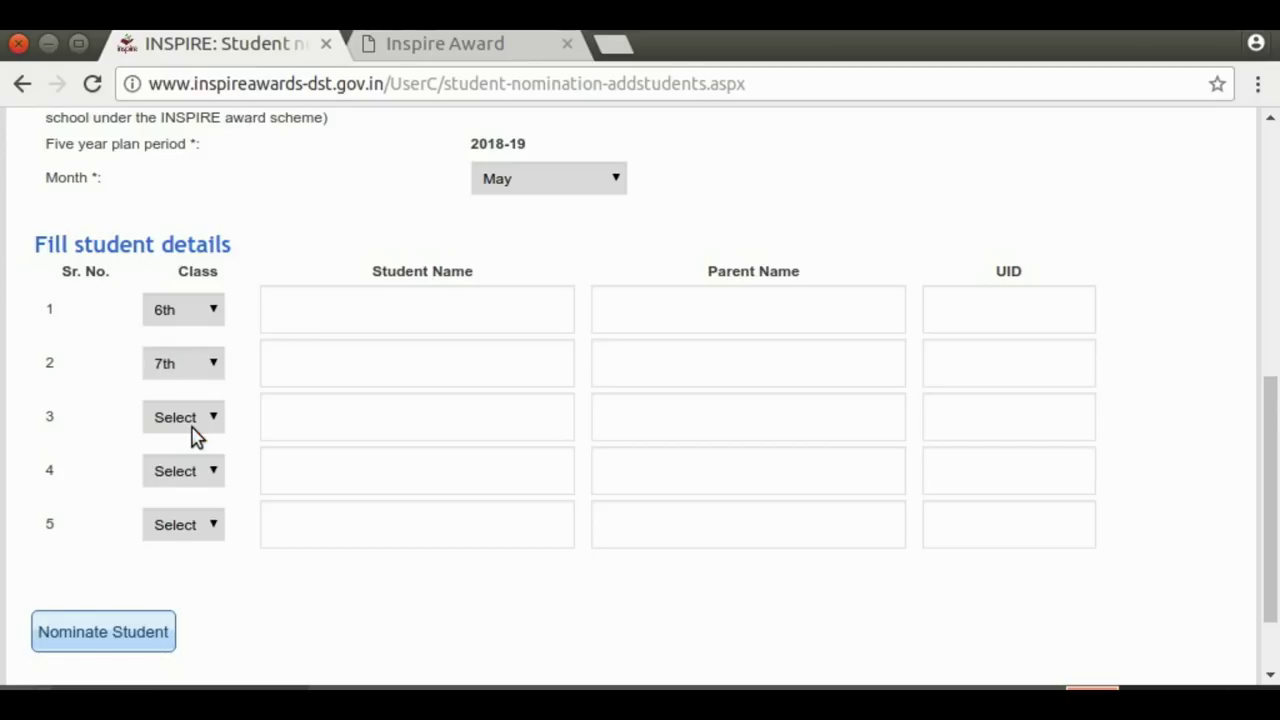
pyautogui.click(212, 420)
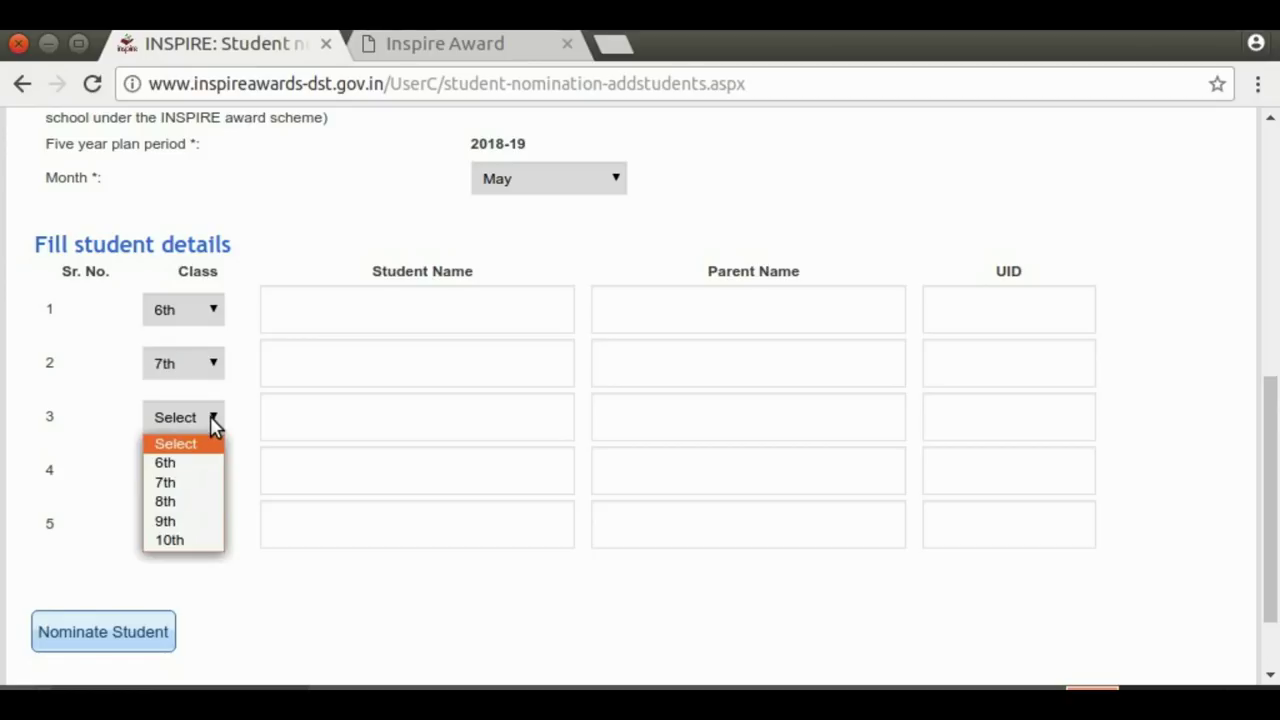
pyautogui.click(190, 501)
pyautogui.click(215, 472)
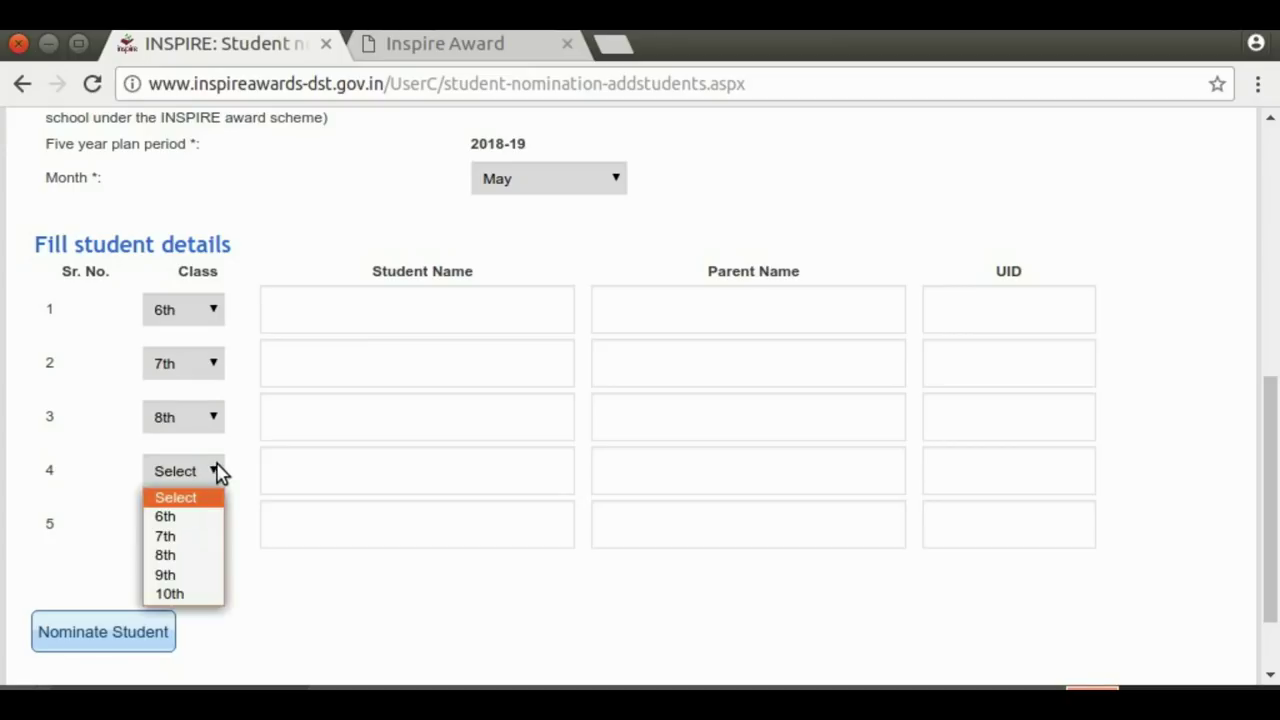
pyautogui.click(184, 575)
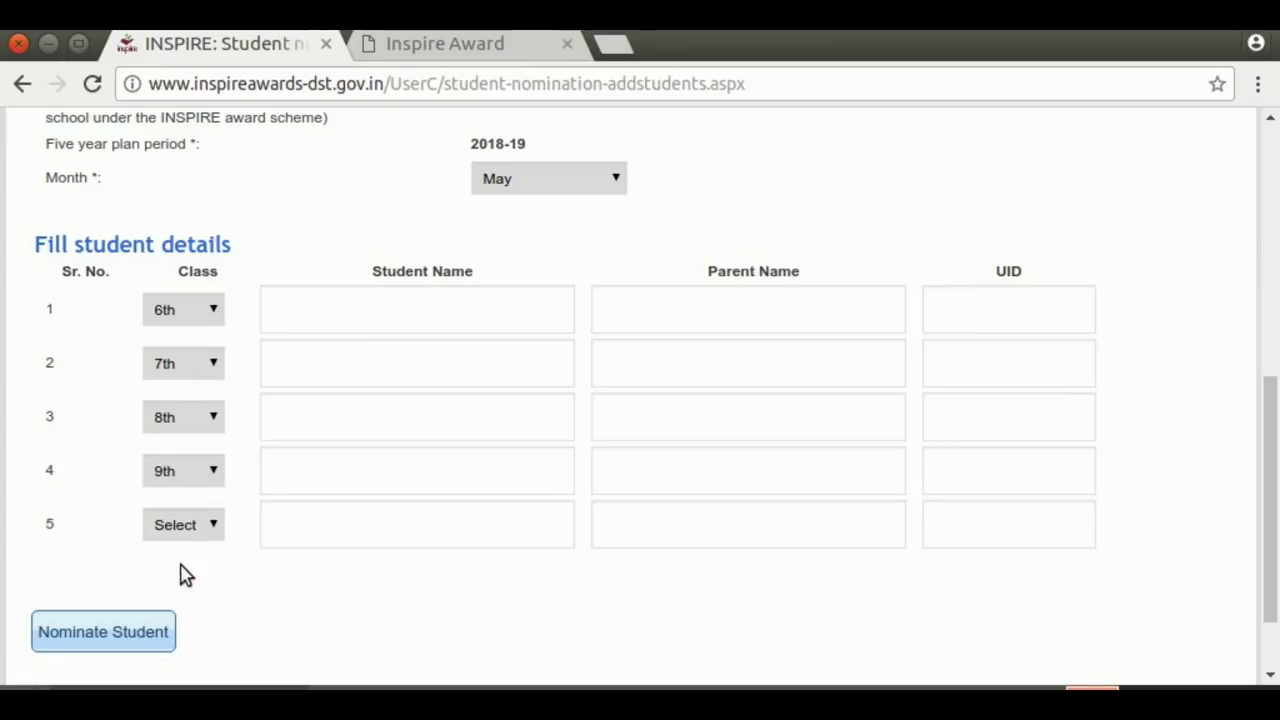
pyautogui.click(215, 526)
pyautogui.click(177, 649)
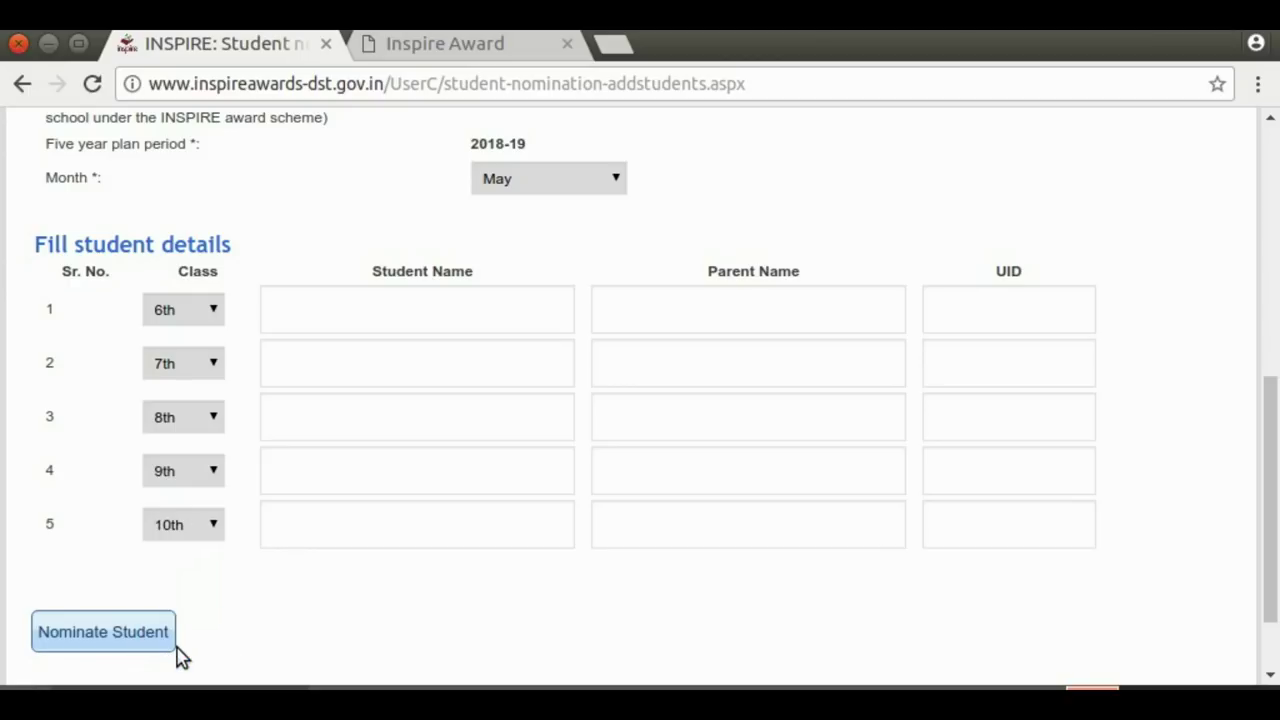
# Enter student names a, b and c in rows 1–3
pyautogui.click(306, 340)
pyautogui.click(296, 318)
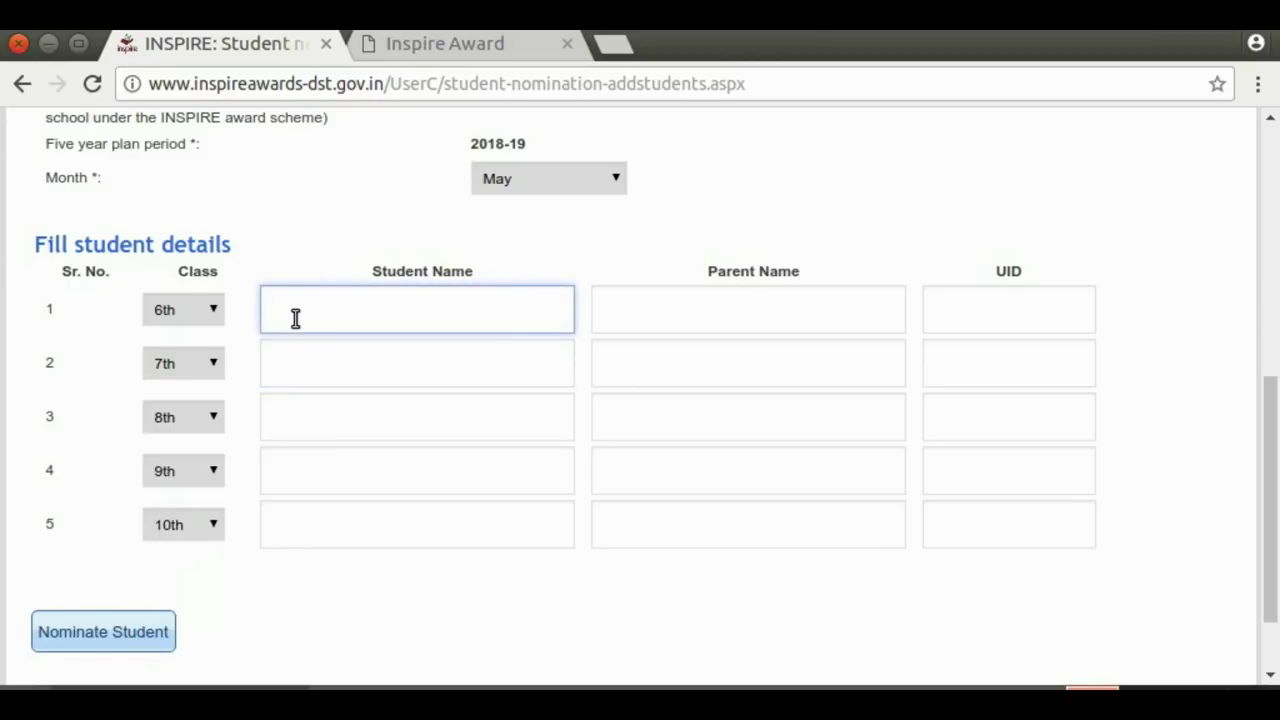
pyautogui.click(283, 358)
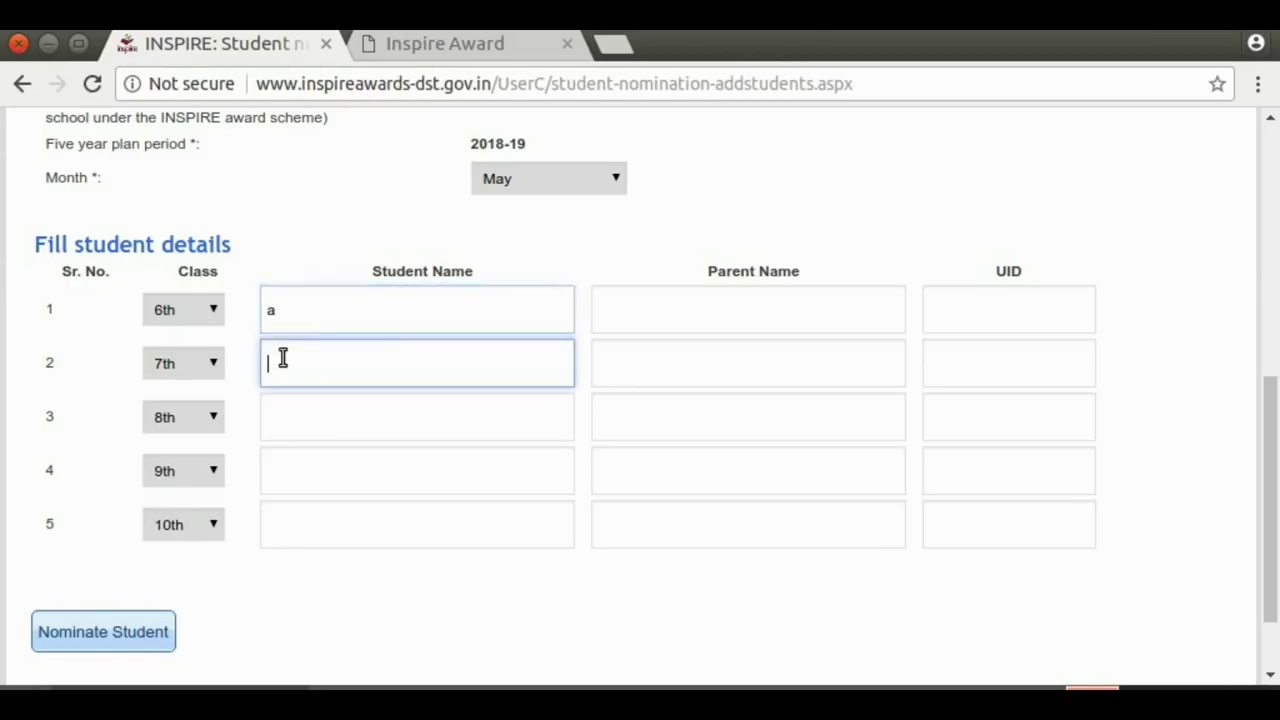
pyautogui.click(283, 400)
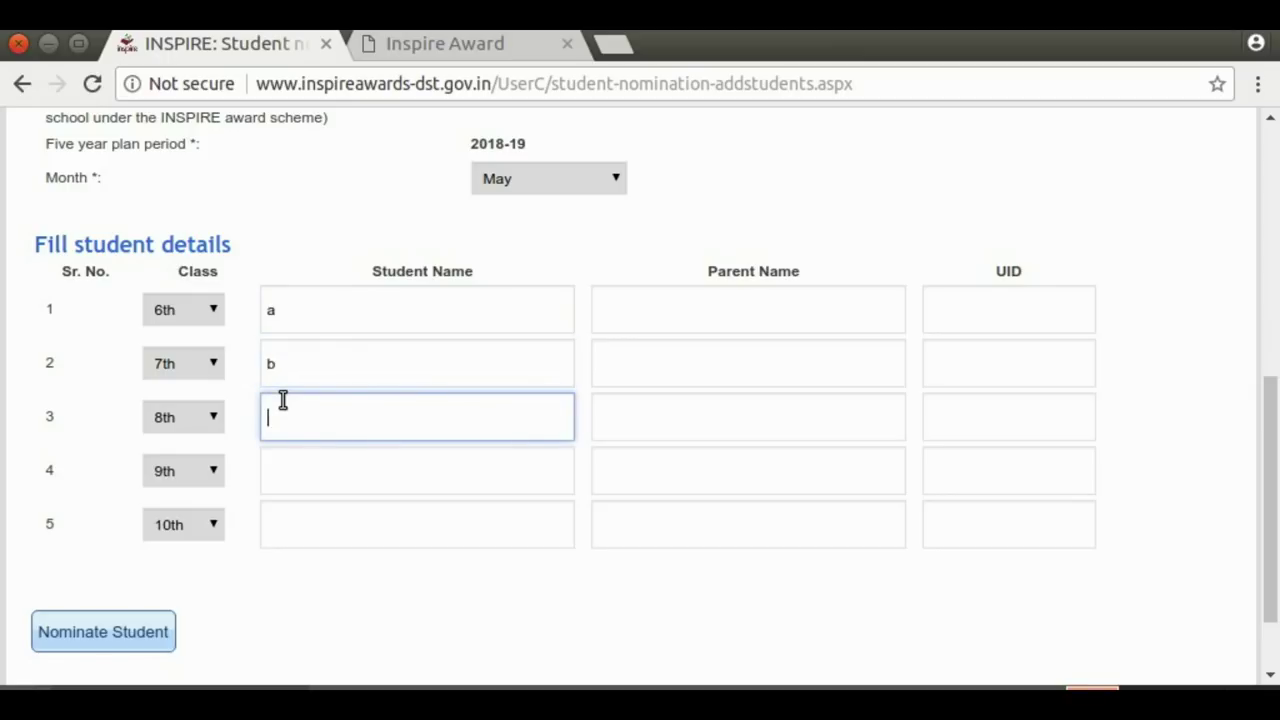
pyautogui.click(281, 469)
# Enter student names d and e in rows 4 and 5
pyautogui.write('d')
pyautogui.click(280, 527)
pyautogui.write('e')
# Enter parent names A, B, C, D and E for rows 1–5
pyautogui.click(606, 323)
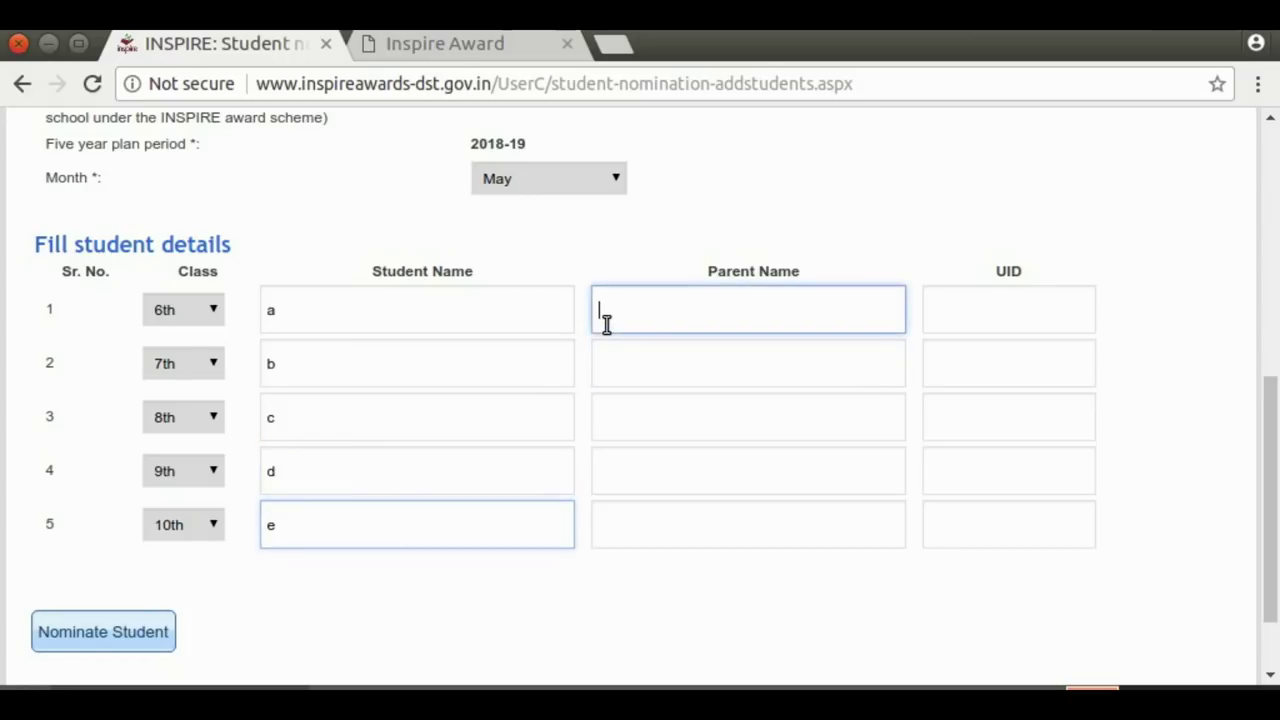
pyautogui.write('A')
pyautogui.click(606, 366)
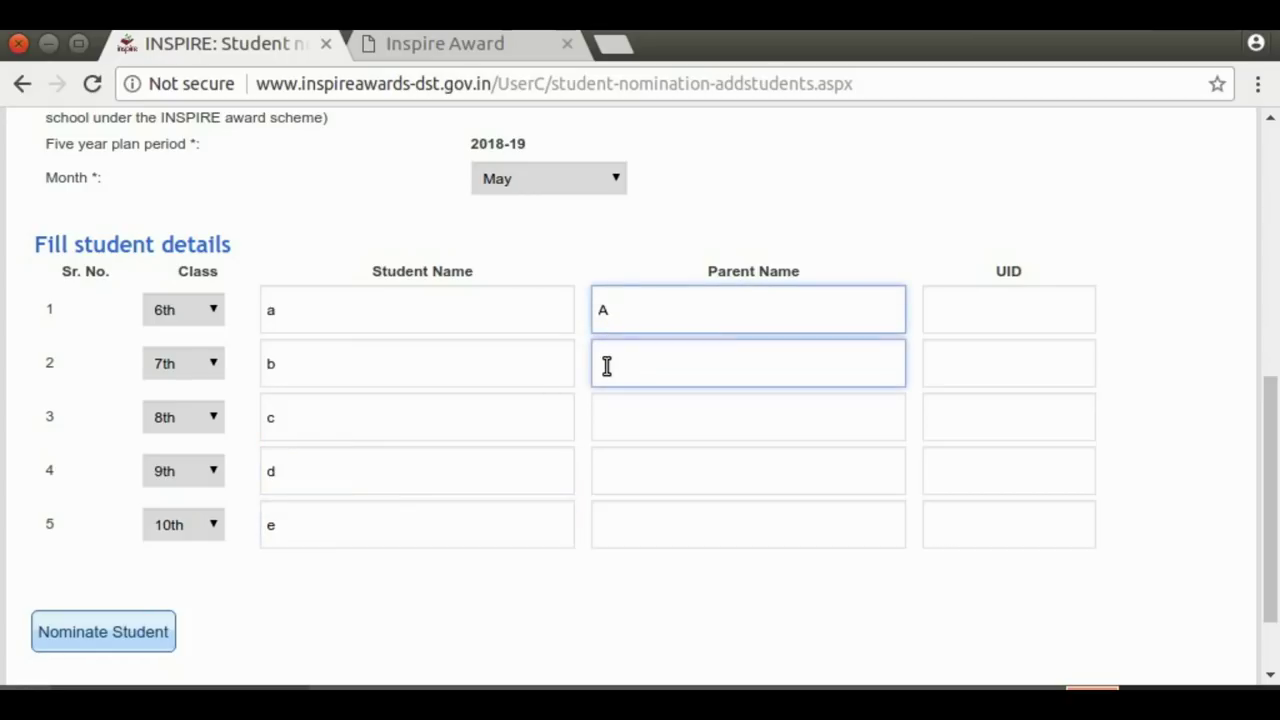
pyautogui.write('B')
pyautogui.click(604, 406)
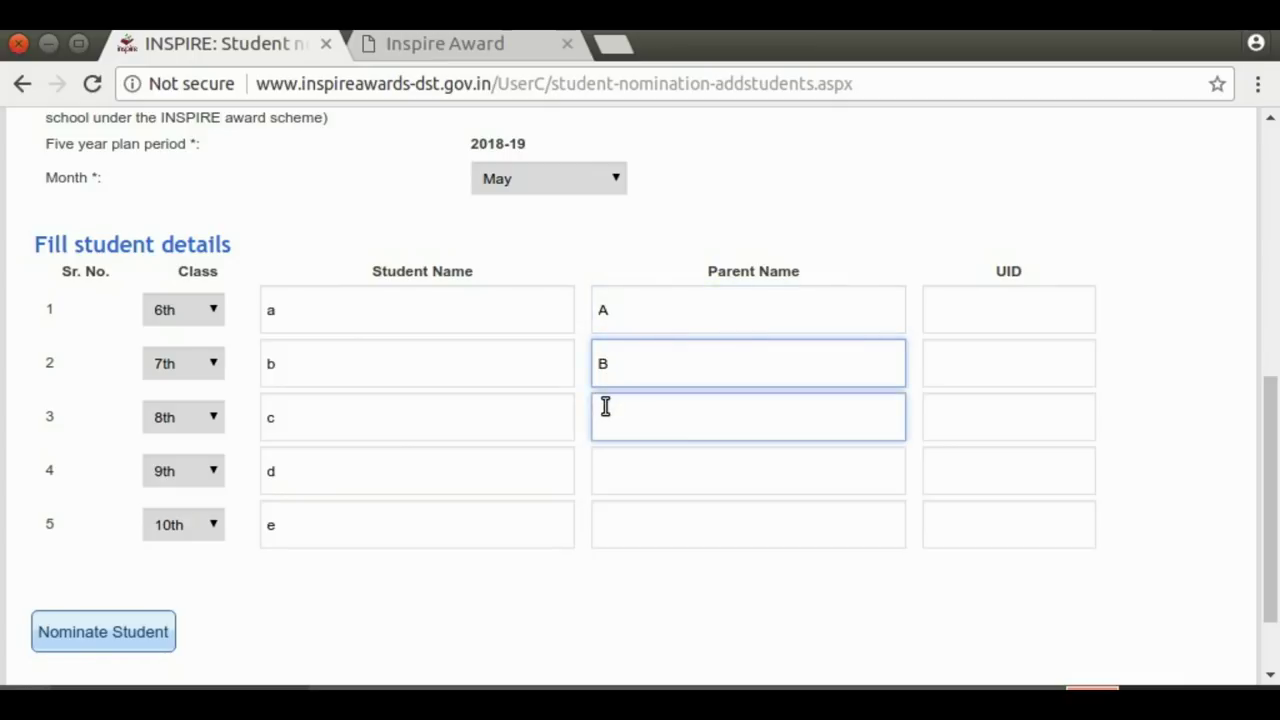
pyautogui.write('C')
pyautogui.click(606, 459)
pyautogui.write('D')
pyautogui.click(605, 520)
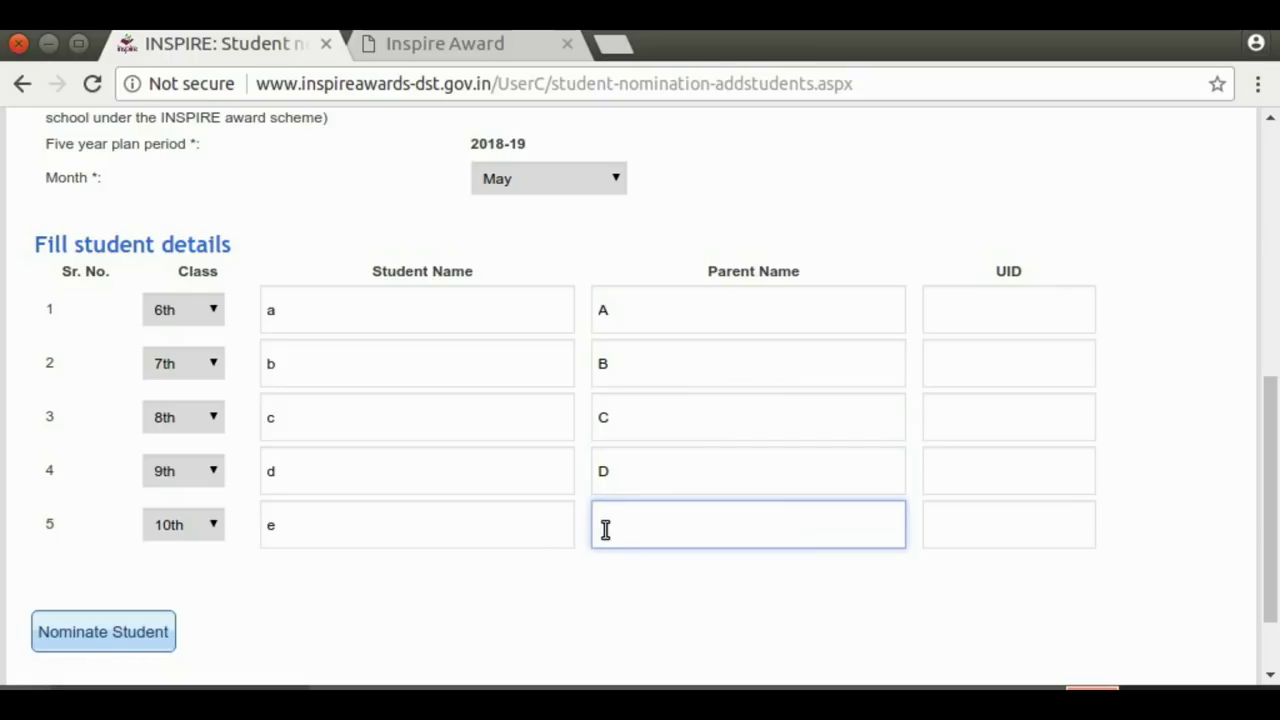
pyautogui.write('E')
# Enter a 12-digit UID number for each of the five students
pyautogui.click(941, 315)
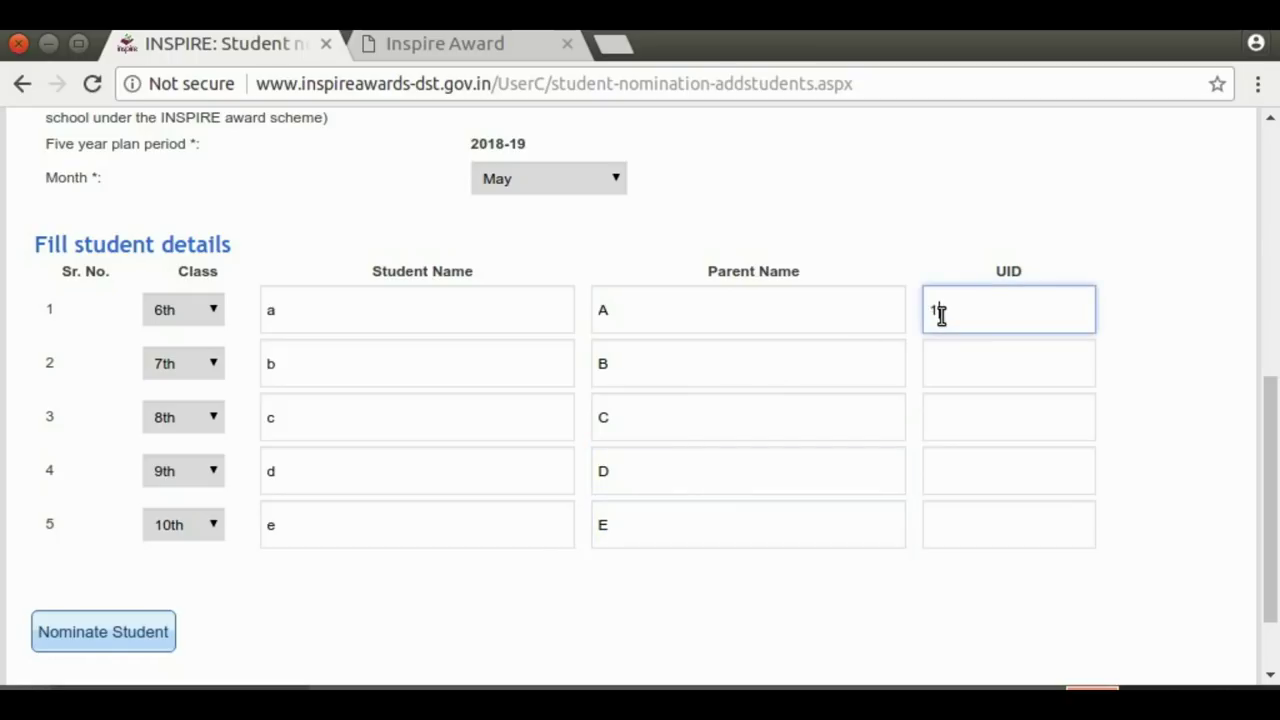
pyautogui.write('123456789123')
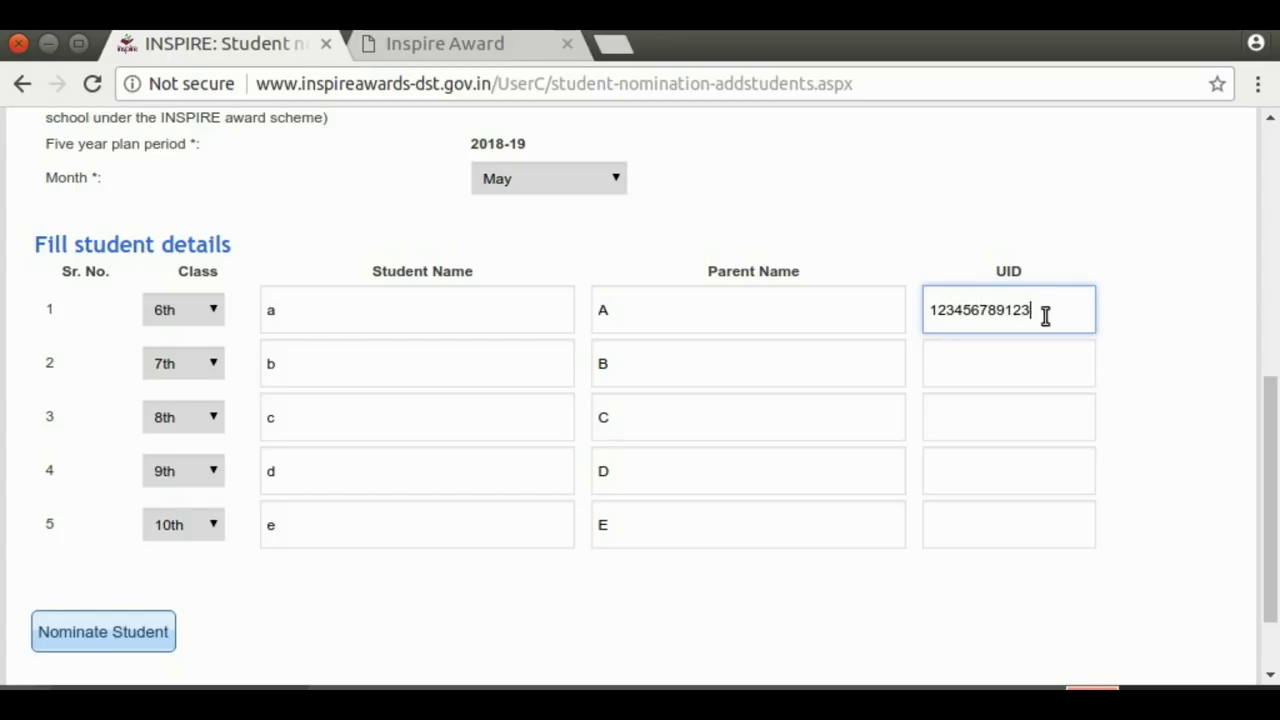
pyautogui.click(934, 359)
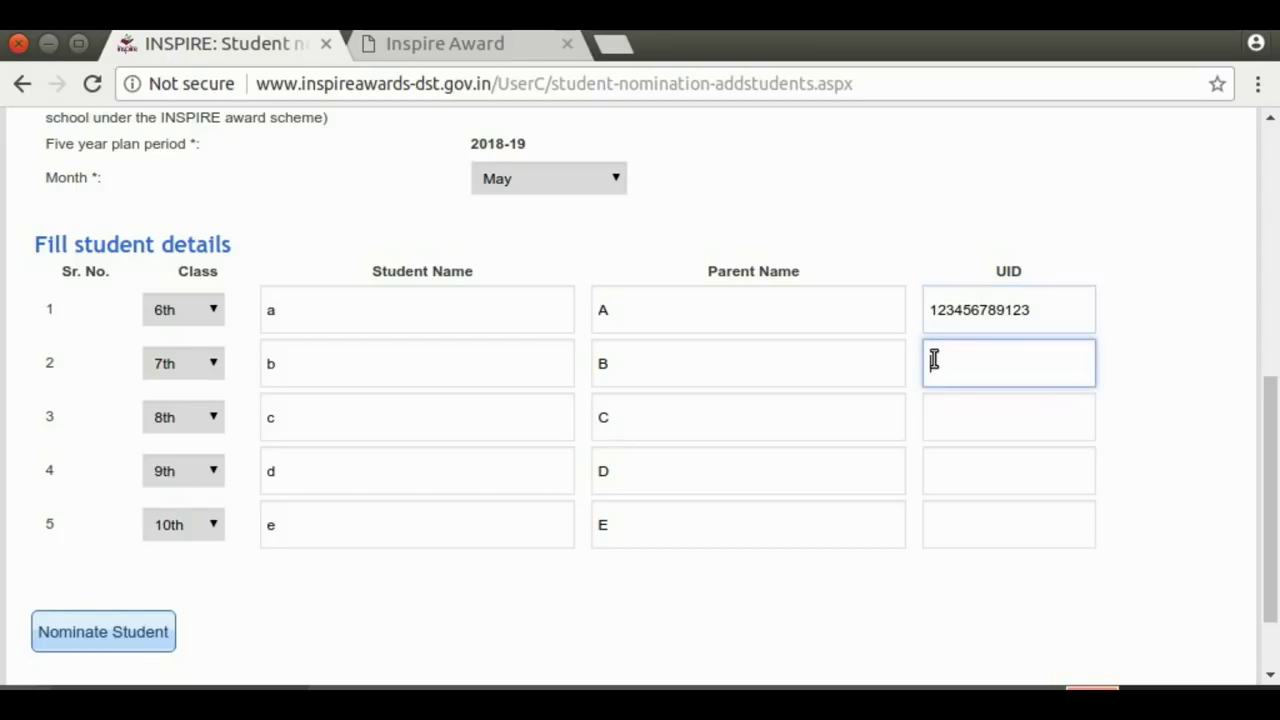
pyautogui.write('234567891234')
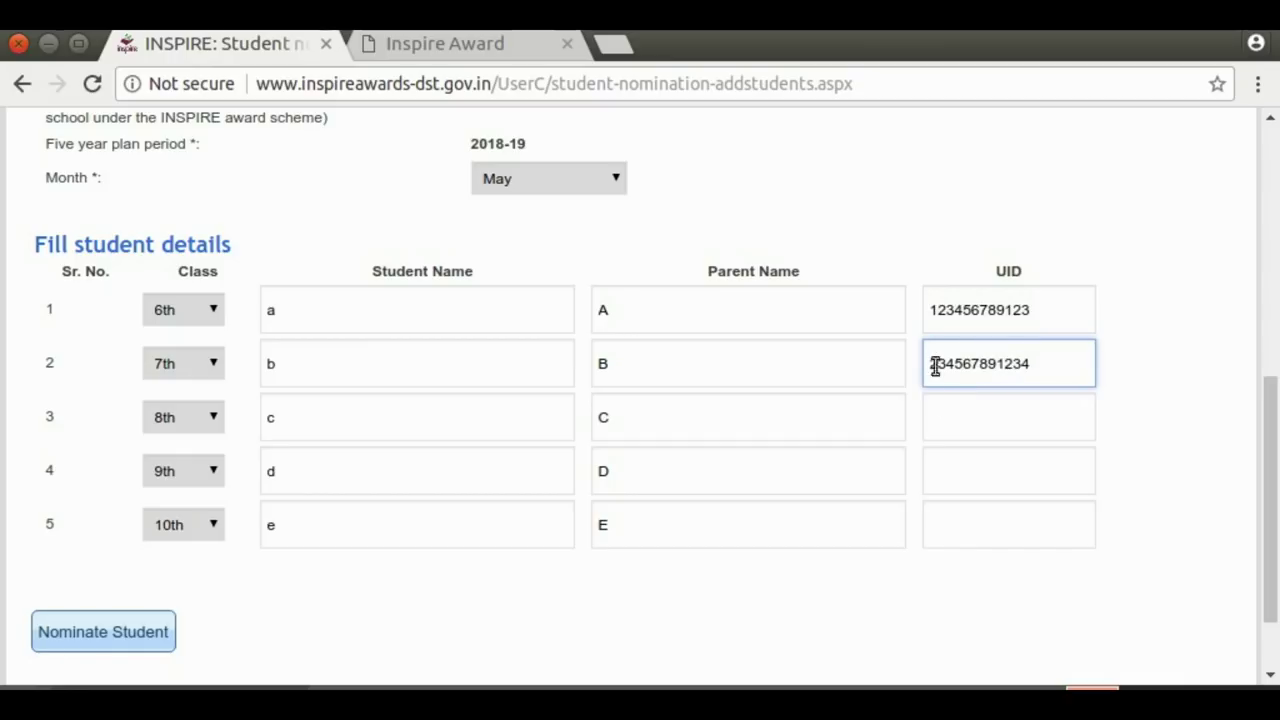
pyautogui.click(935, 401)
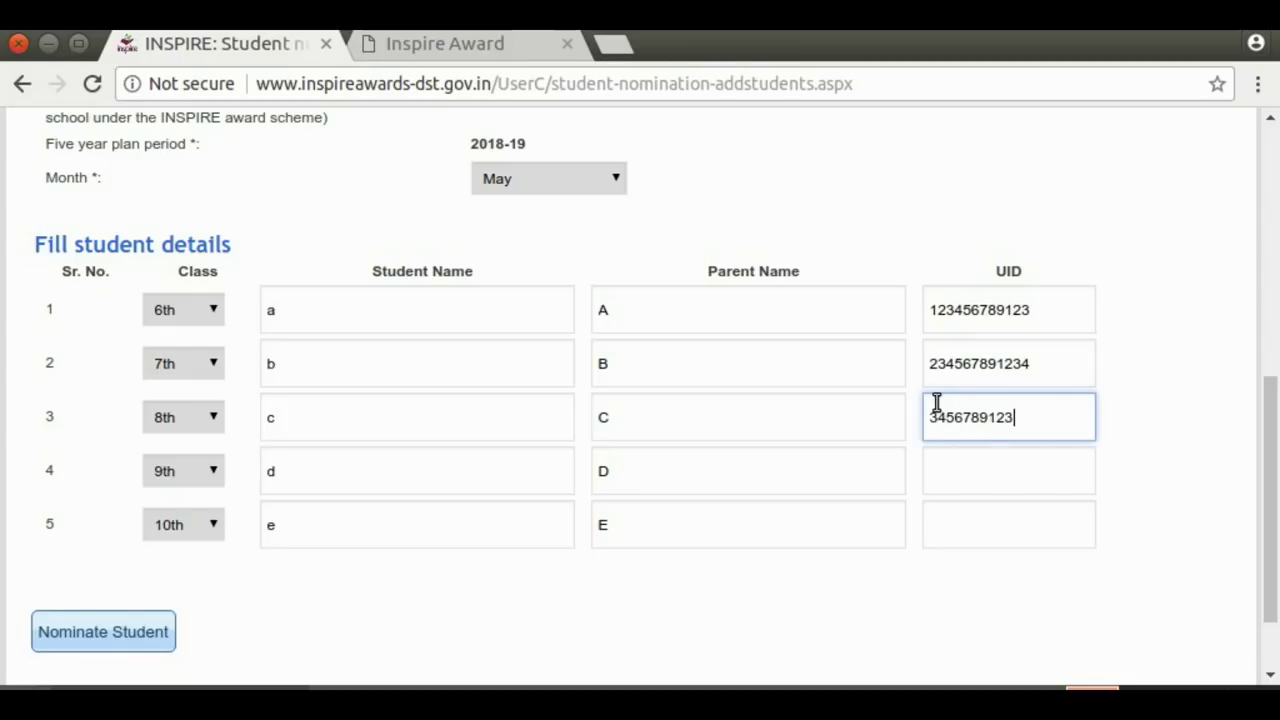
pyautogui.click(936, 470)
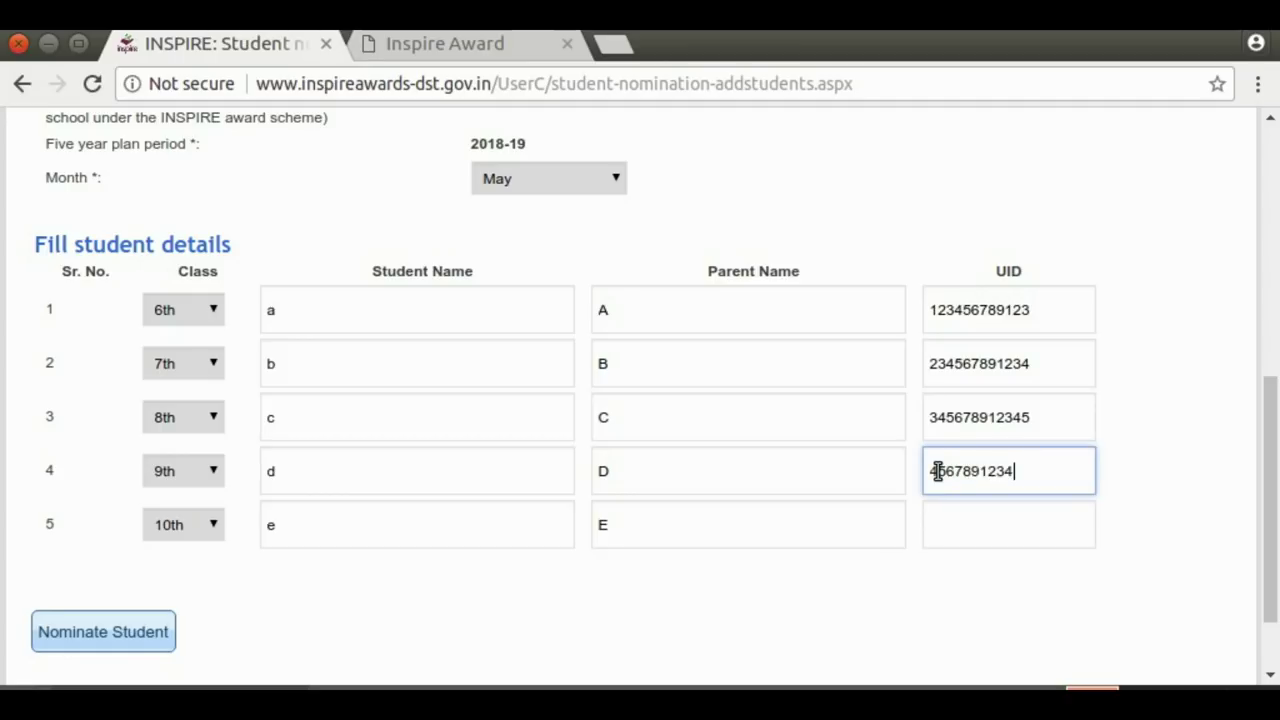
pyautogui.click(932, 528)
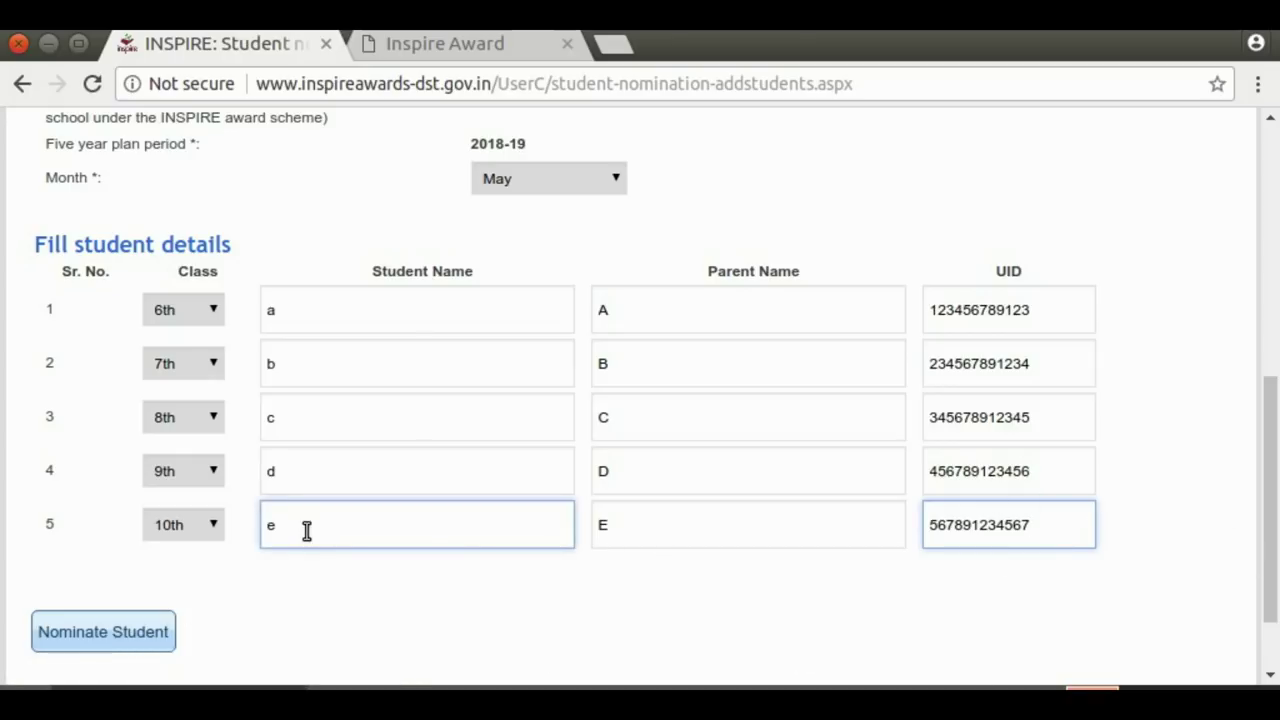
# Submit the five students with Nominate Student, confirm the save, and dismiss the success alert
pyautogui.click(112, 641)
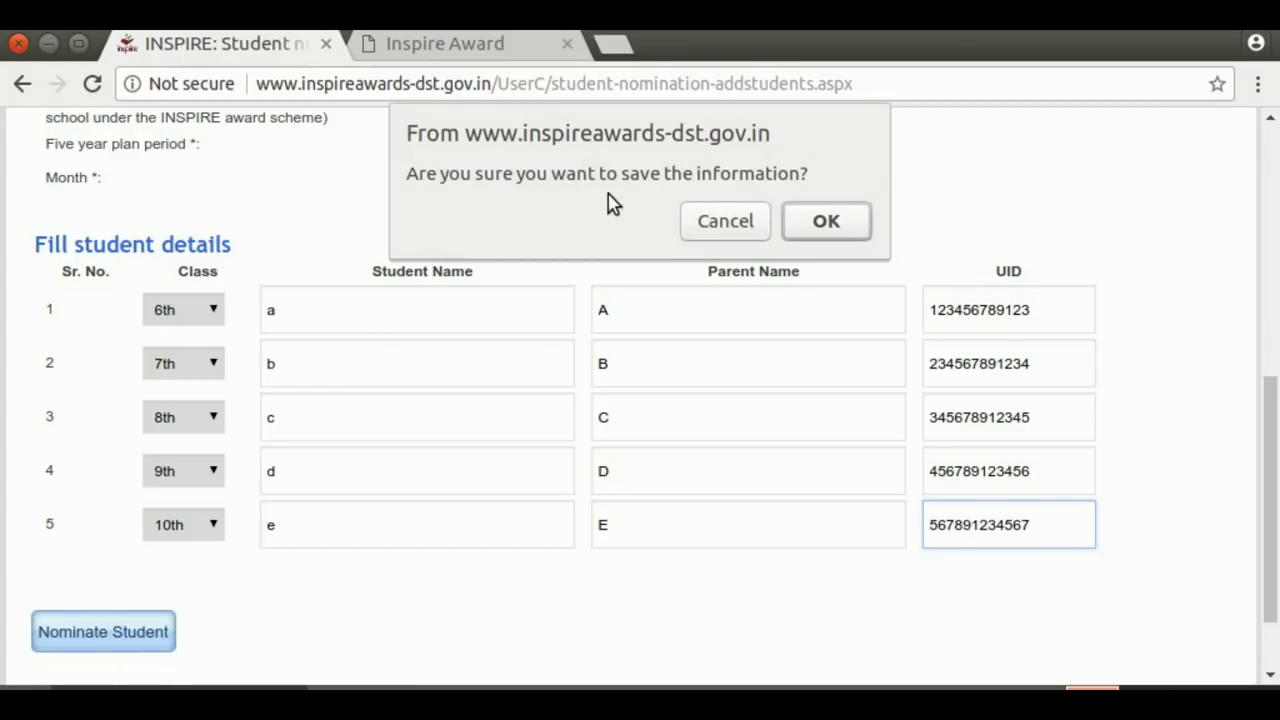
pyautogui.click(826, 222)
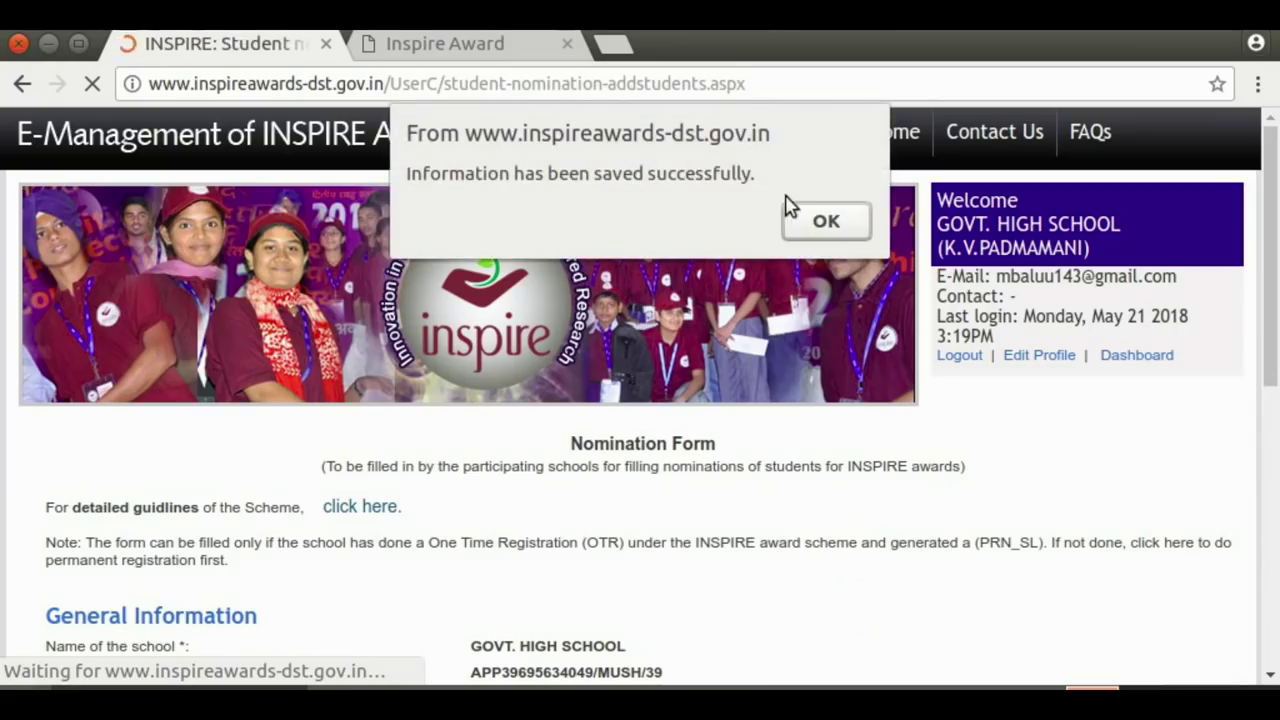
pyautogui.click(812, 226)
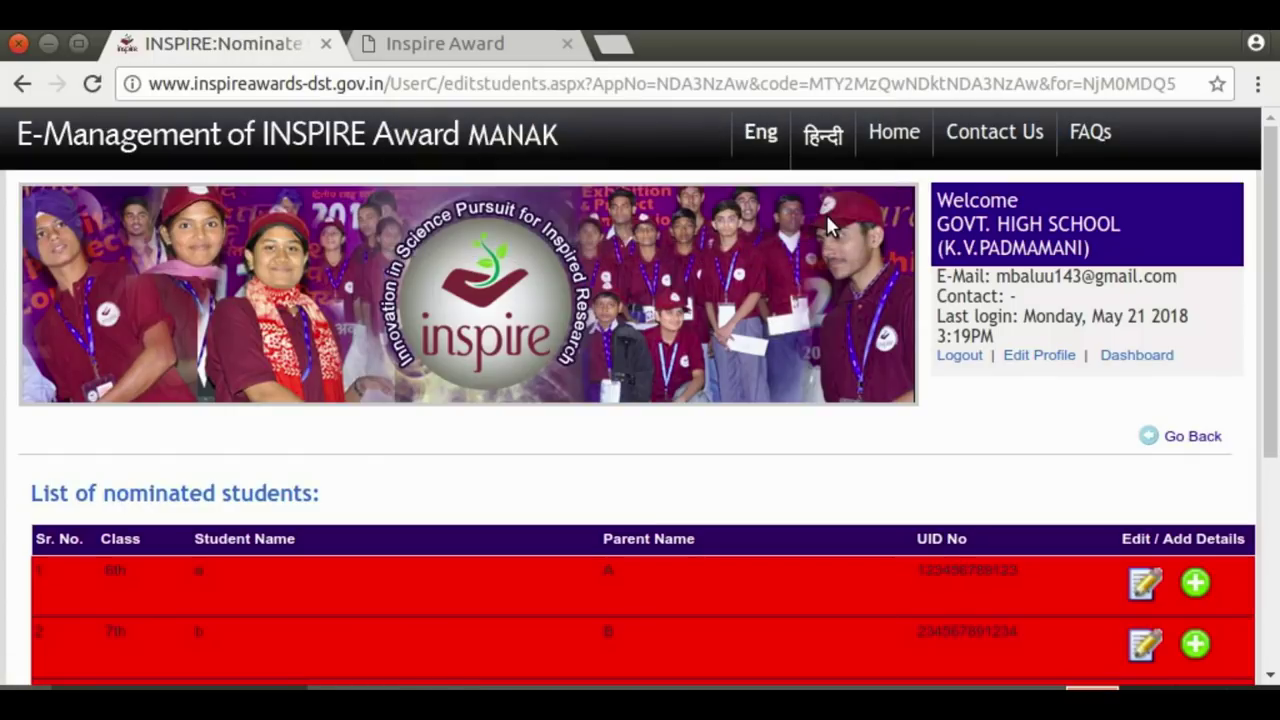
pyautogui.moveTo(1274, 175); pyautogui.dragTo(1274, 295)
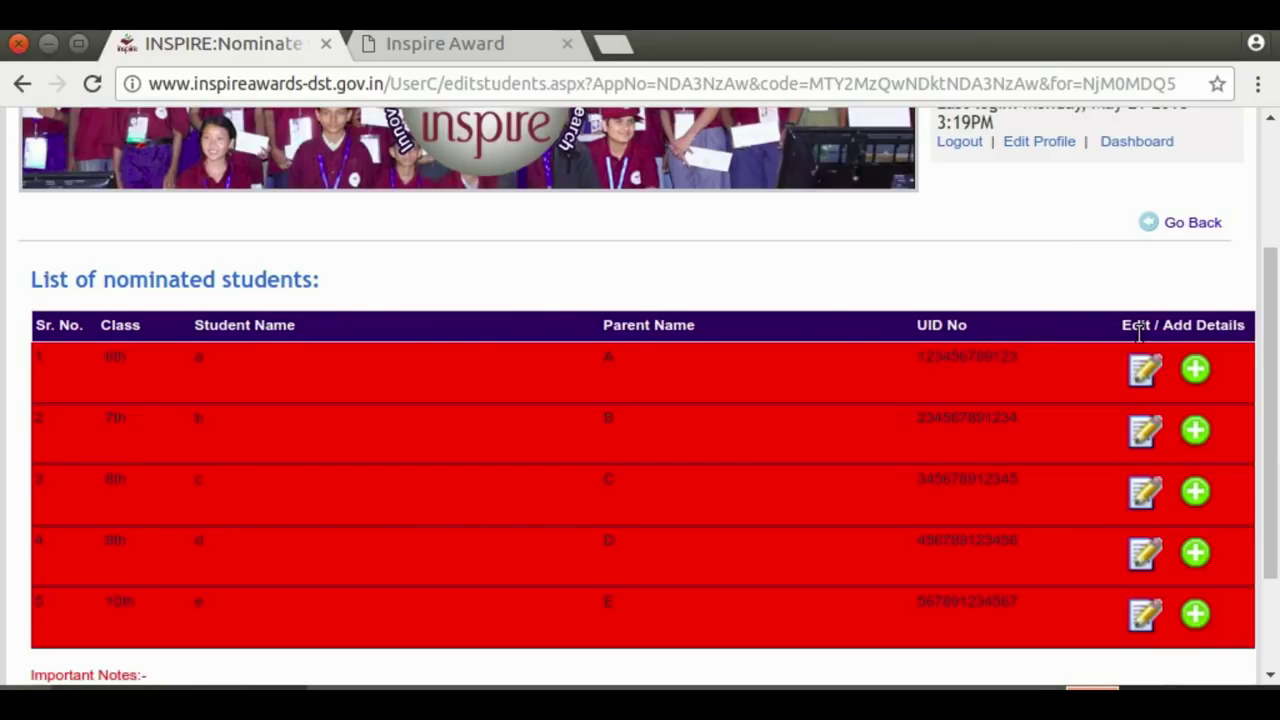
pyautogui.click(1145, 370)
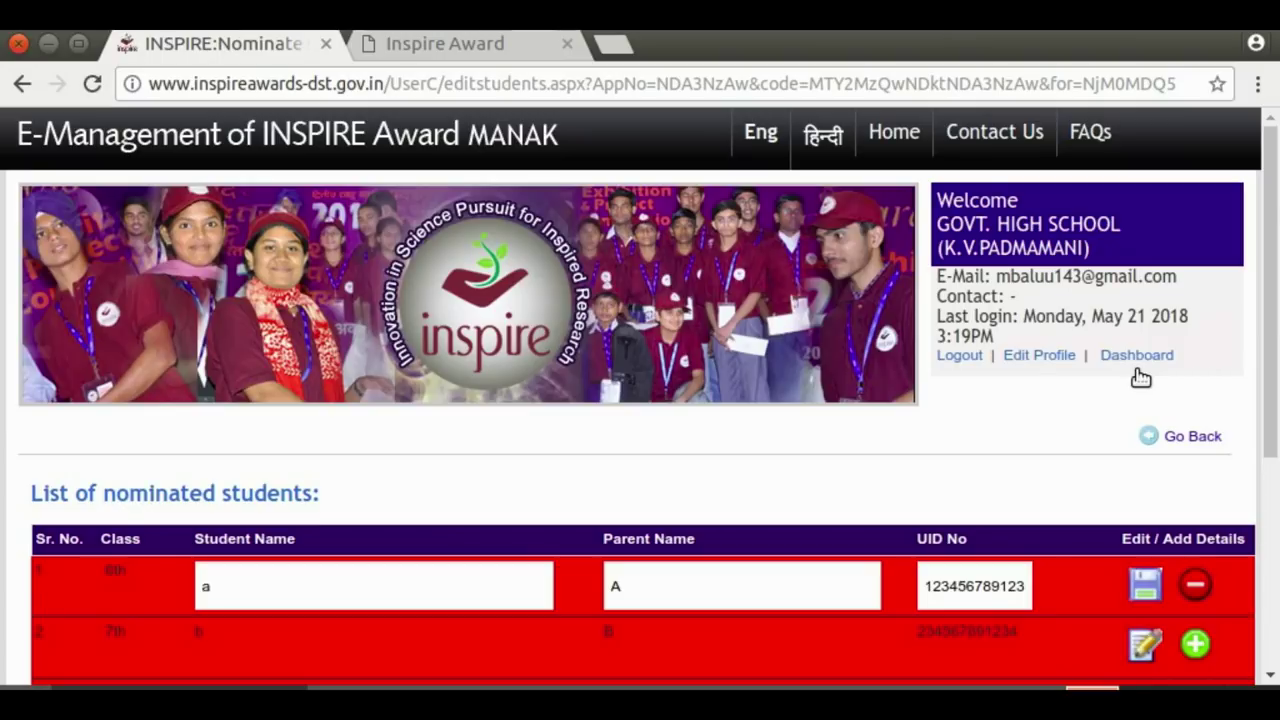
pyautogui.moveTo(1273, 282); pyautogui.dragTo(1274, 391)
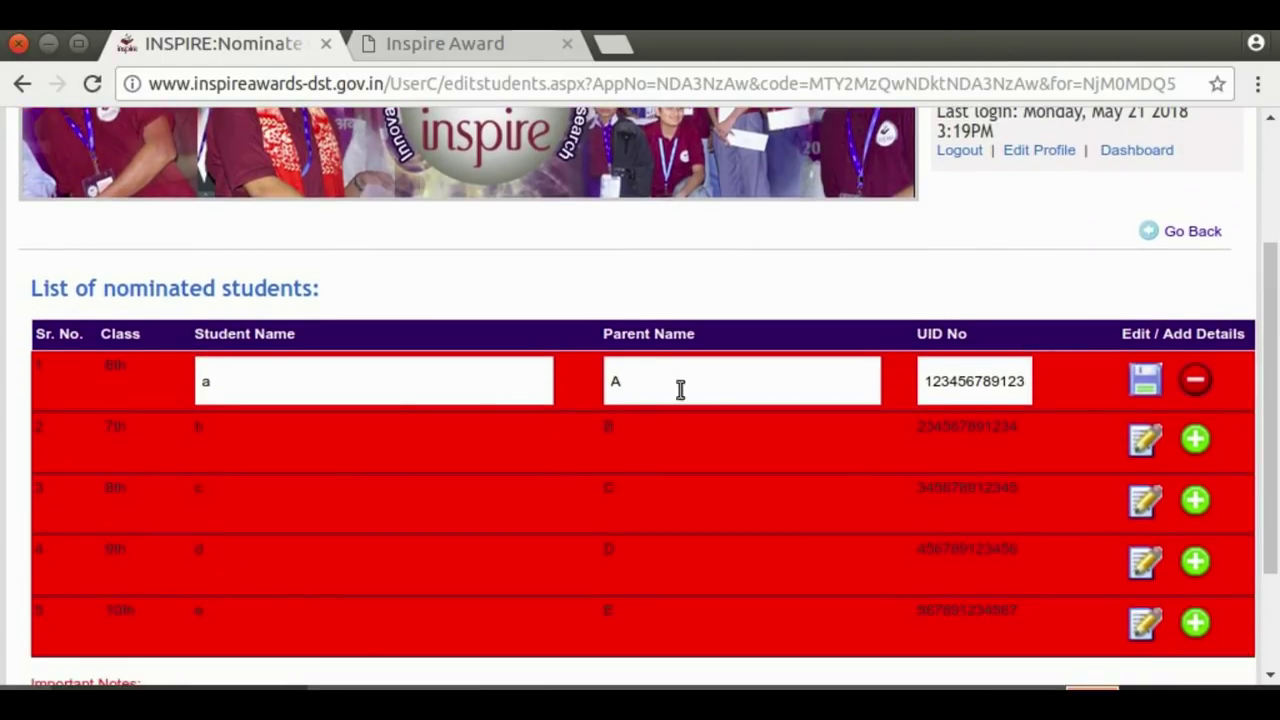
pyautogui.click(969, 384)
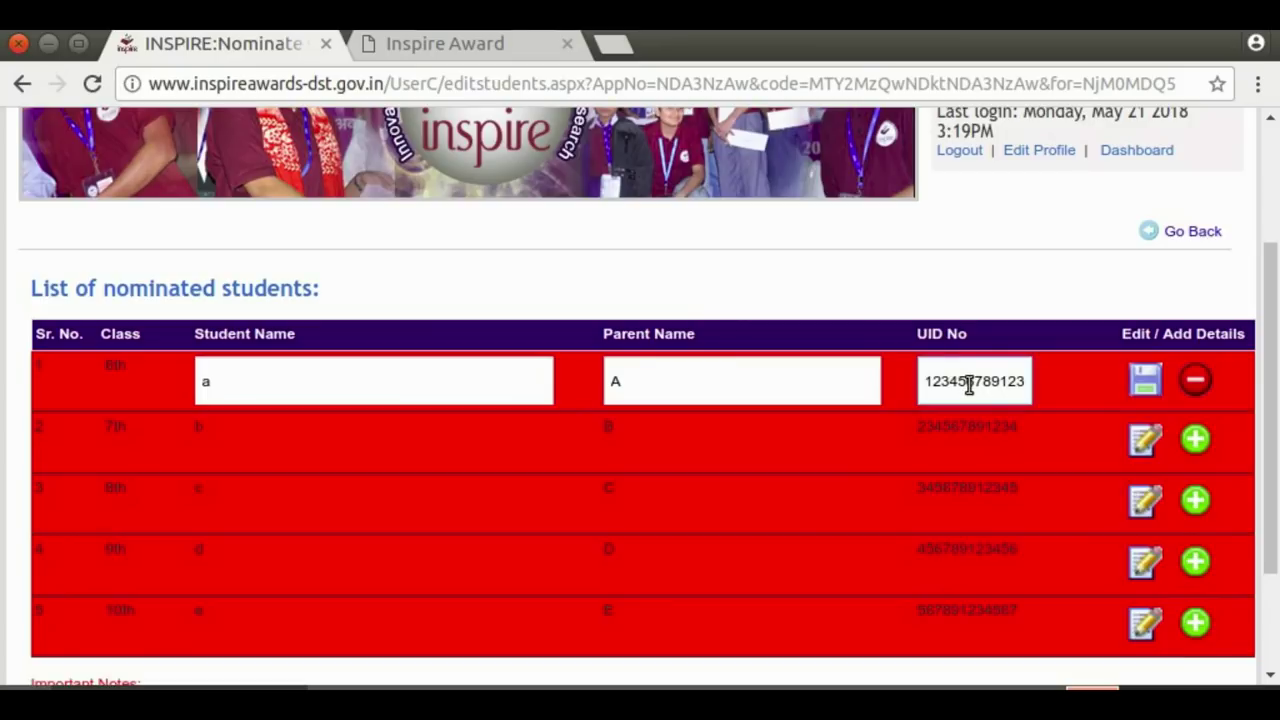
pyautogui.click(1143, 441)
pyautogui.moveTo(1270, 326); pyautogui.dragTo(1277, 430)
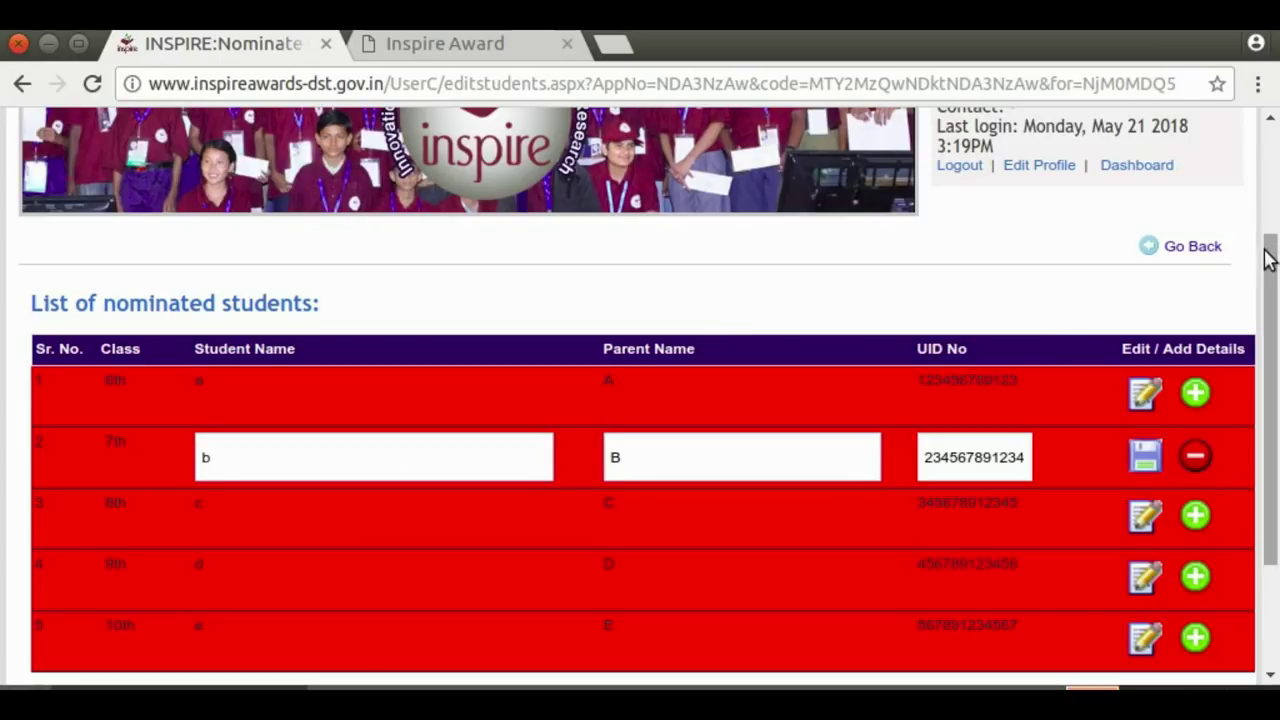
pyautogui.moveTo(1270, 258); pyautogui.dragTo(1274, 390)
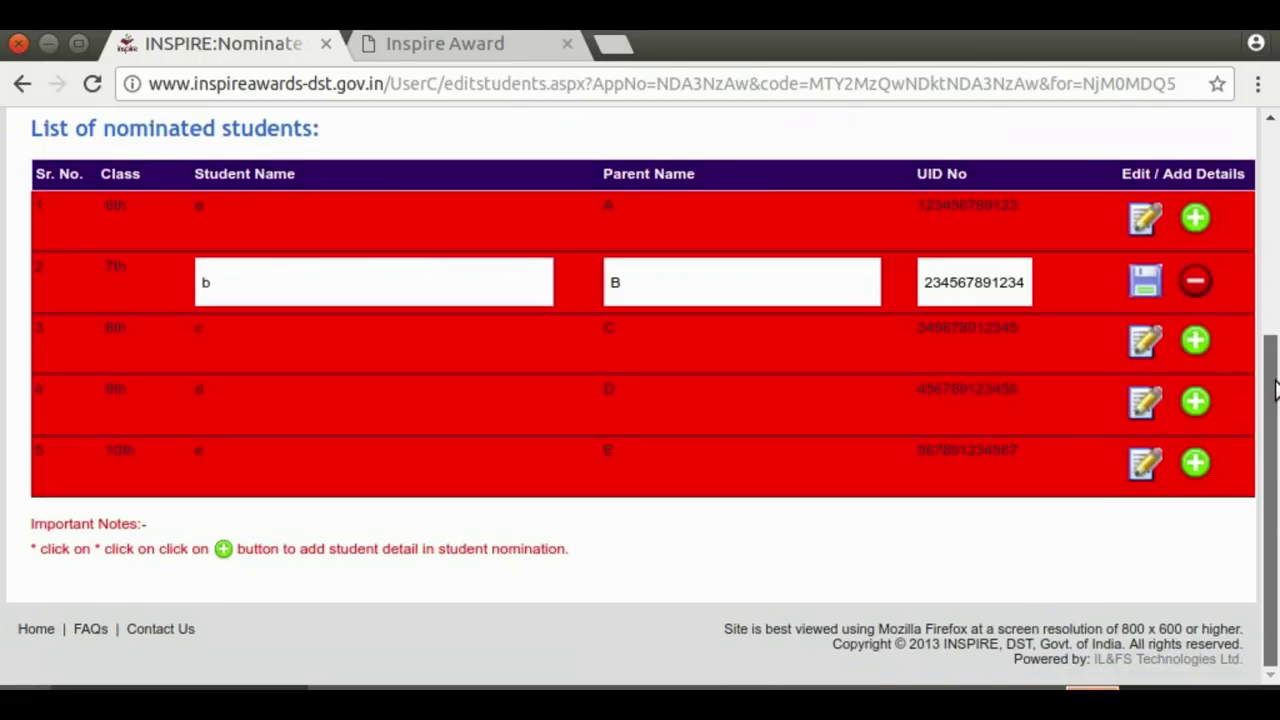
pyautogui.scroll(3, 1275, 390)
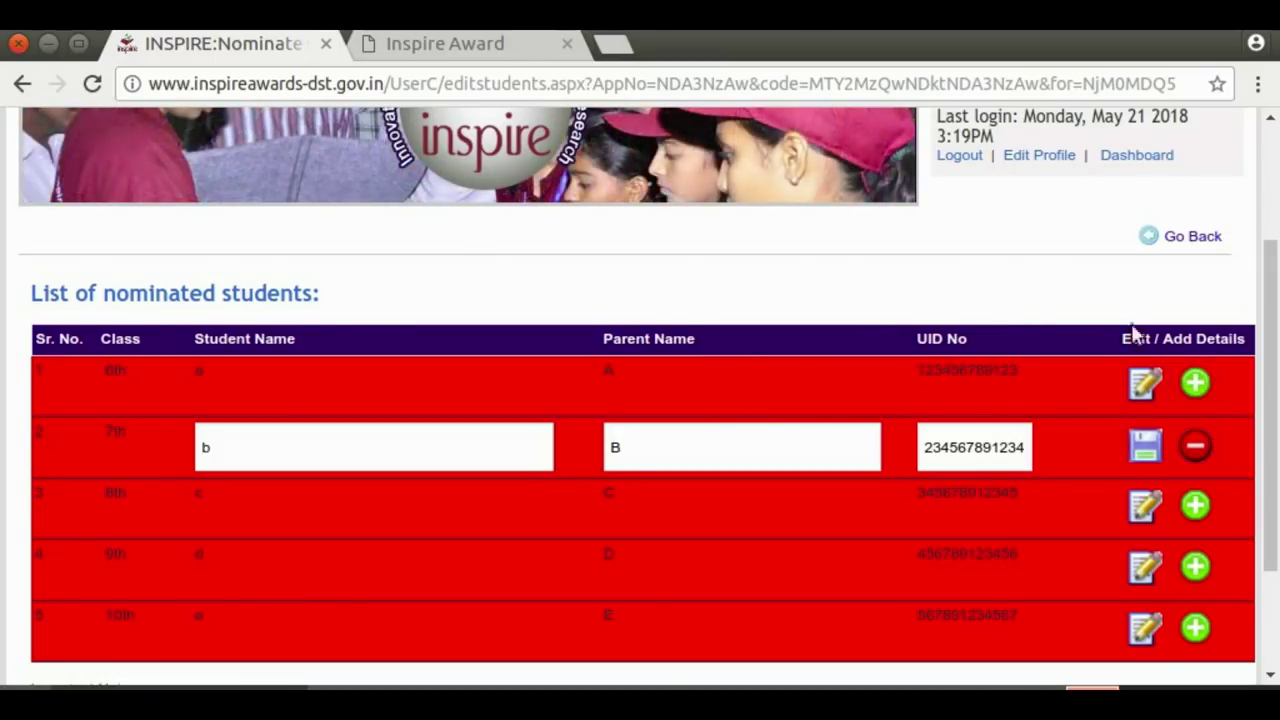
# Open the particulars form for student a from row 1's green add icon
pyautogui.click(1197, 384)
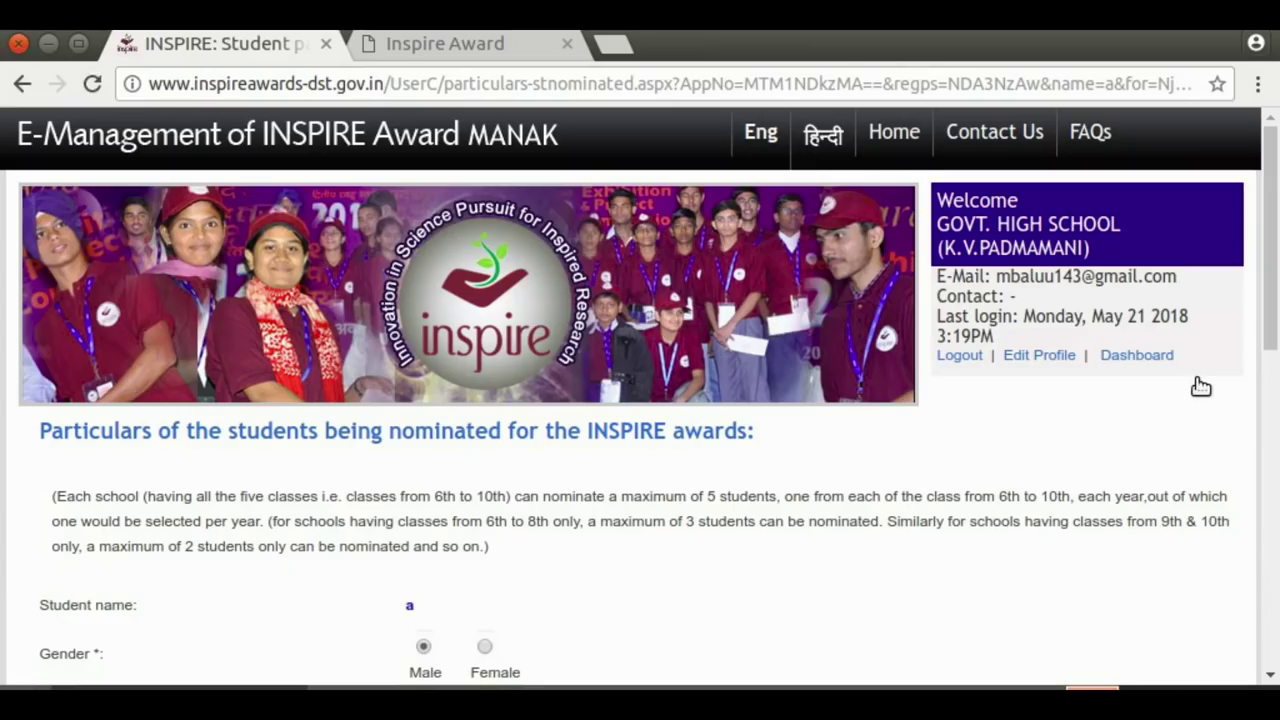
pyautogui.moveTo(1274, 249); pyautogui.dragTo(1277, 285)
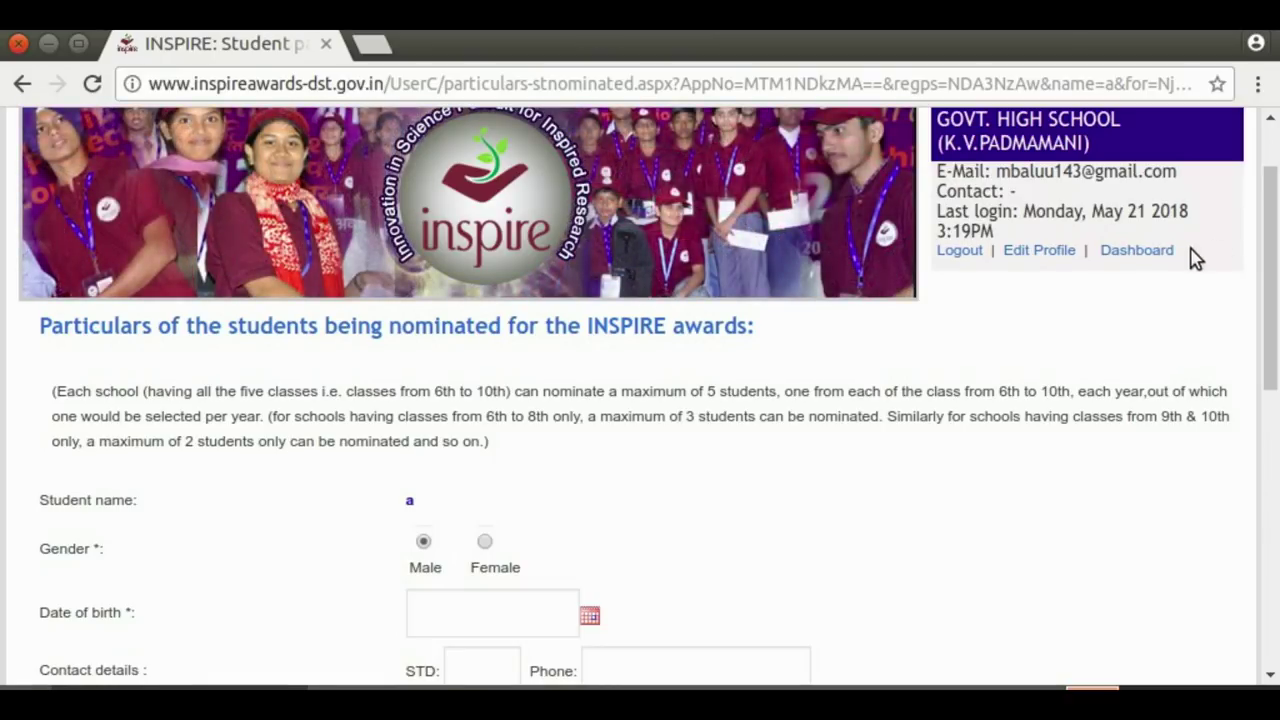
pyautogui.moveTo(1275, 220); pyautogui.dragTo(1275, 278)
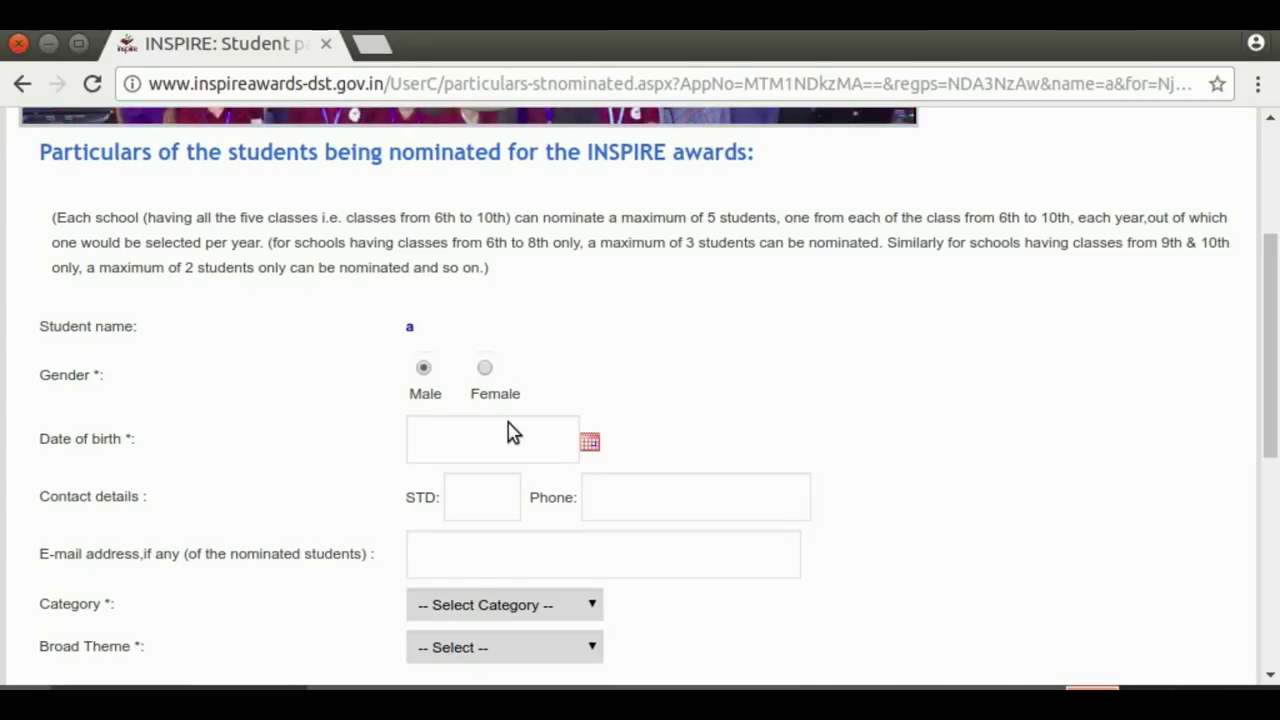
# Pick 15 August 2007 as student a's date of birth in the calendar
pyautogui.click(590, 446)
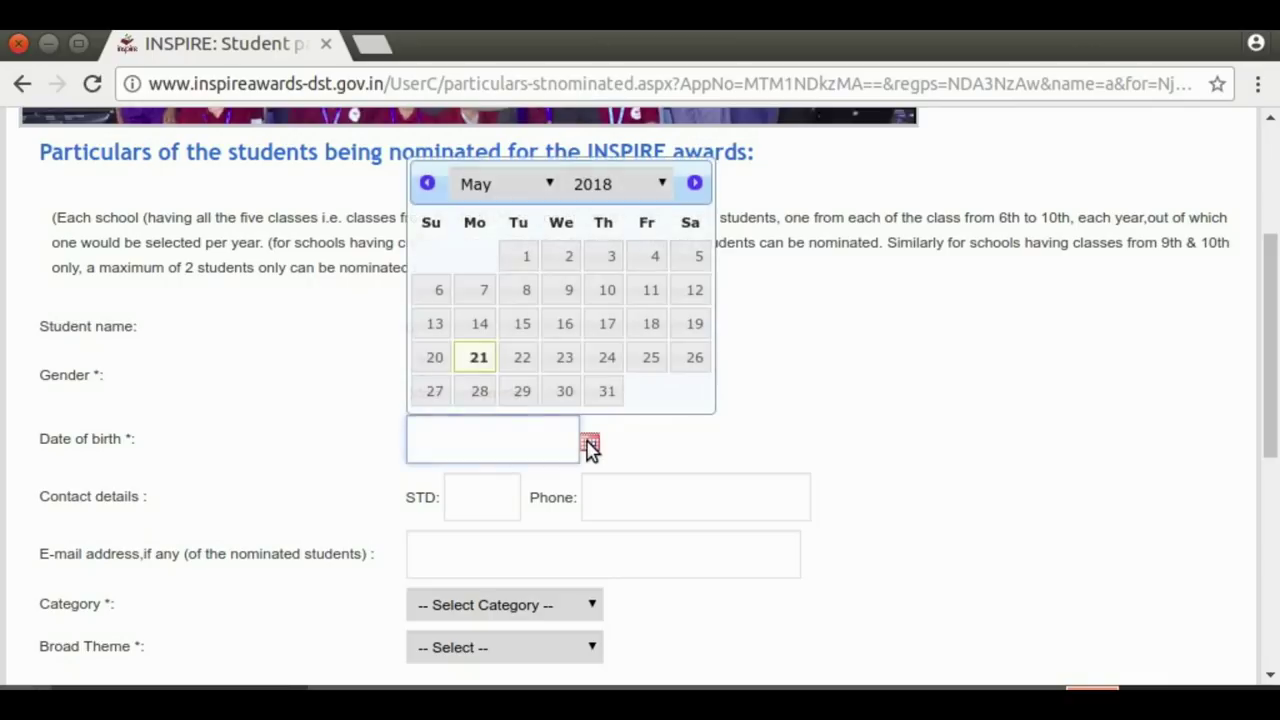
pyautogui.click(664, 184)
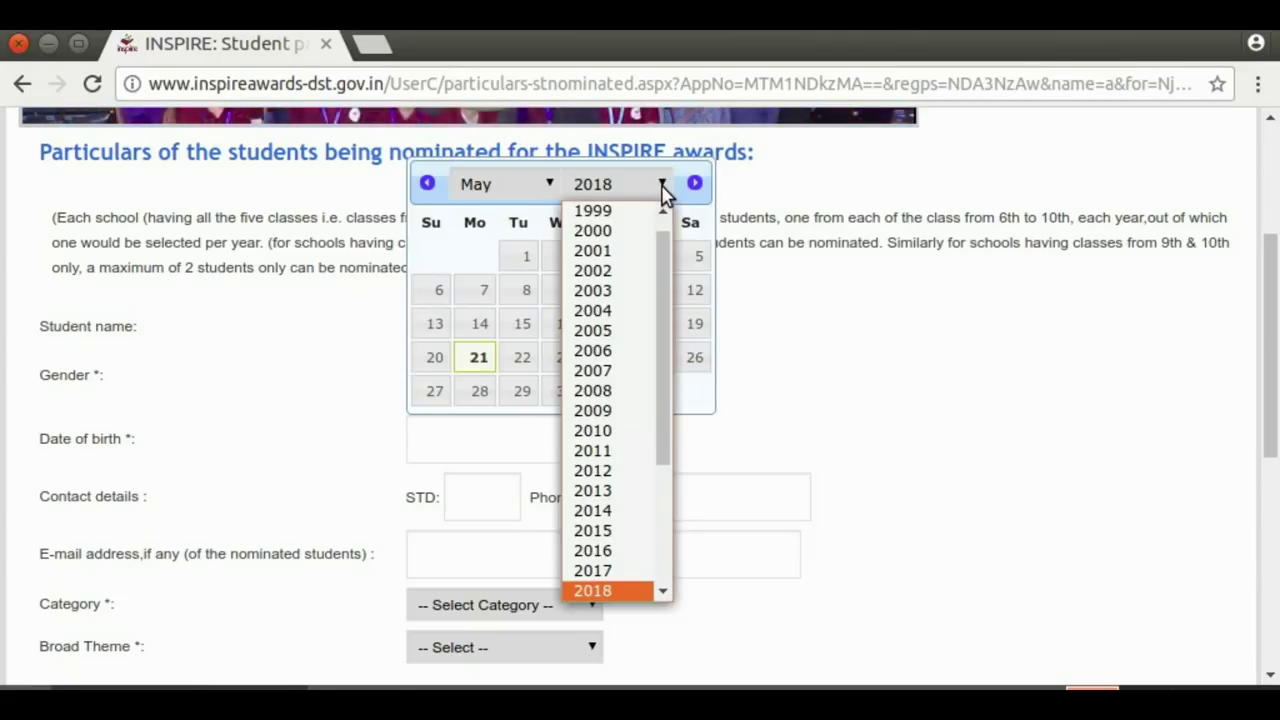
pyautogui.click(590, 372)
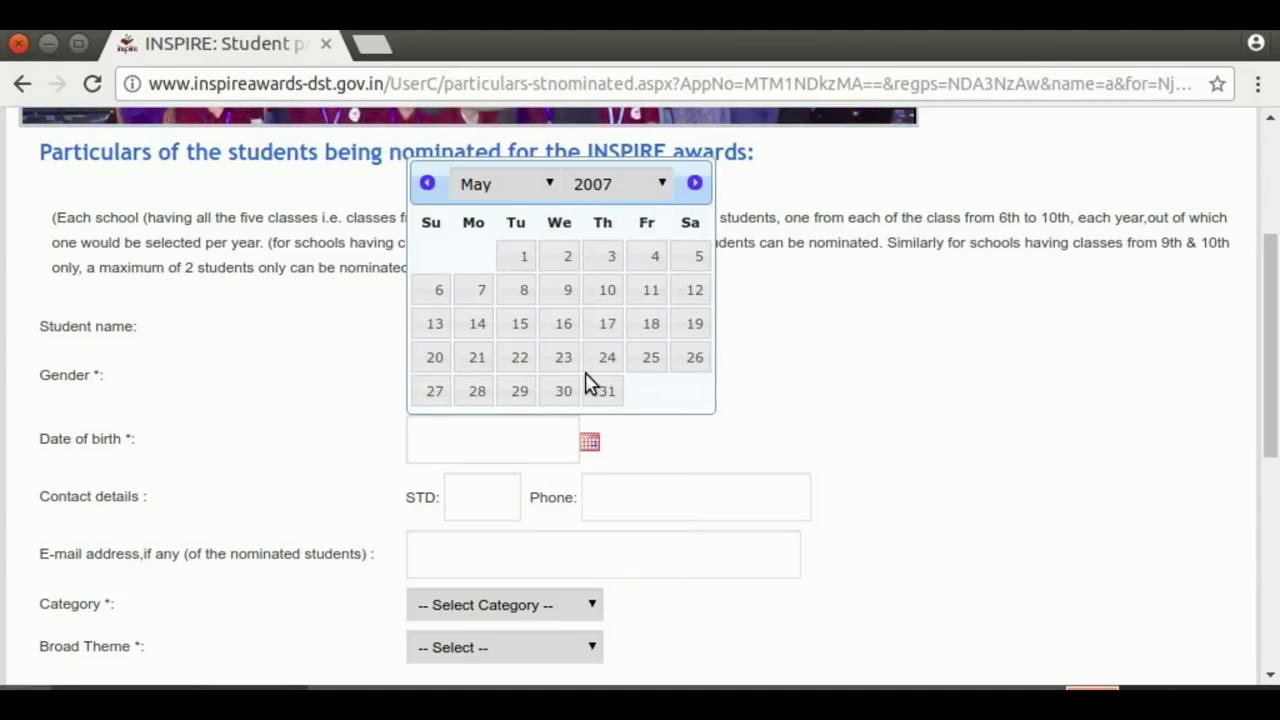
pyautogui.click(550, 186)
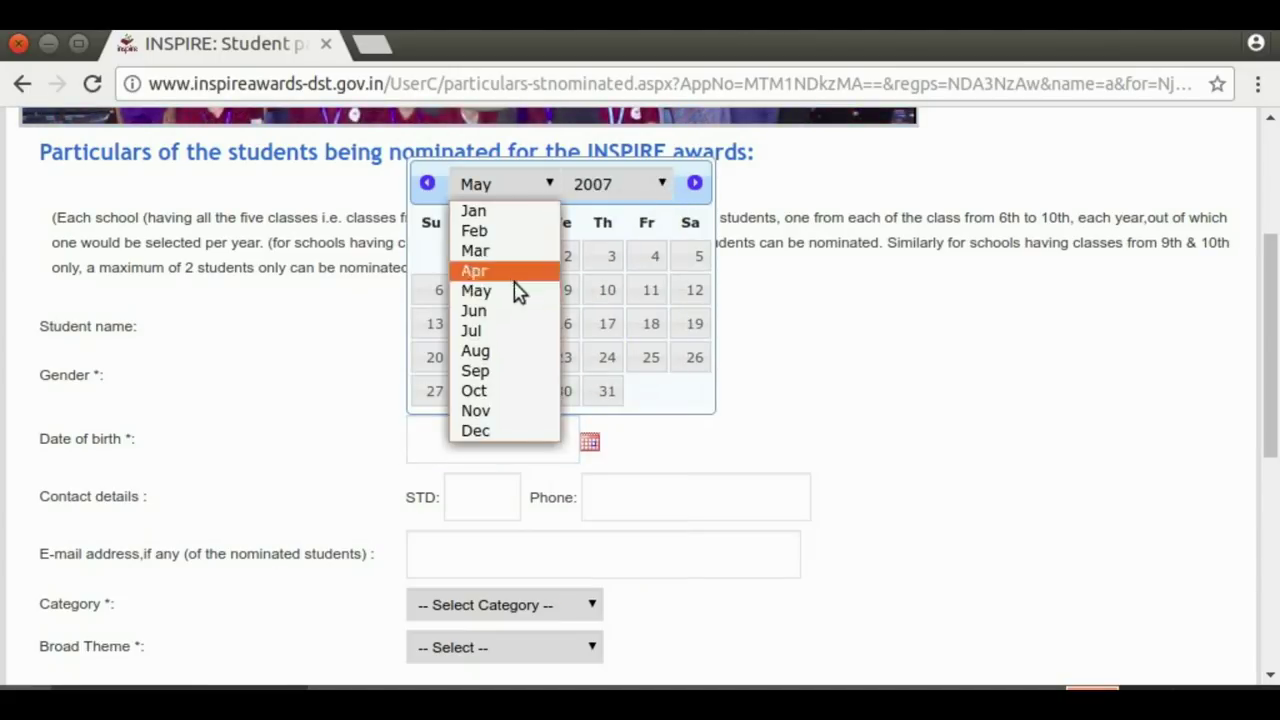
pyautogui.click(515, 352)
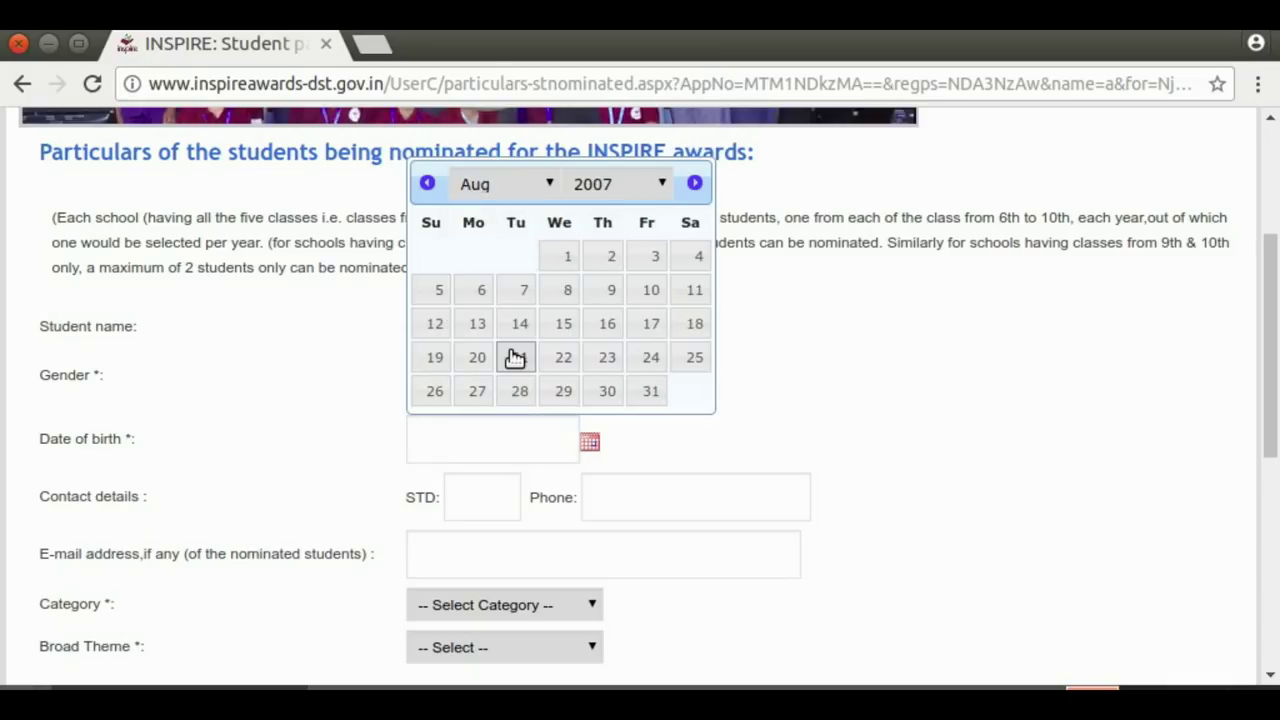
pyautogui.click(566, 323)
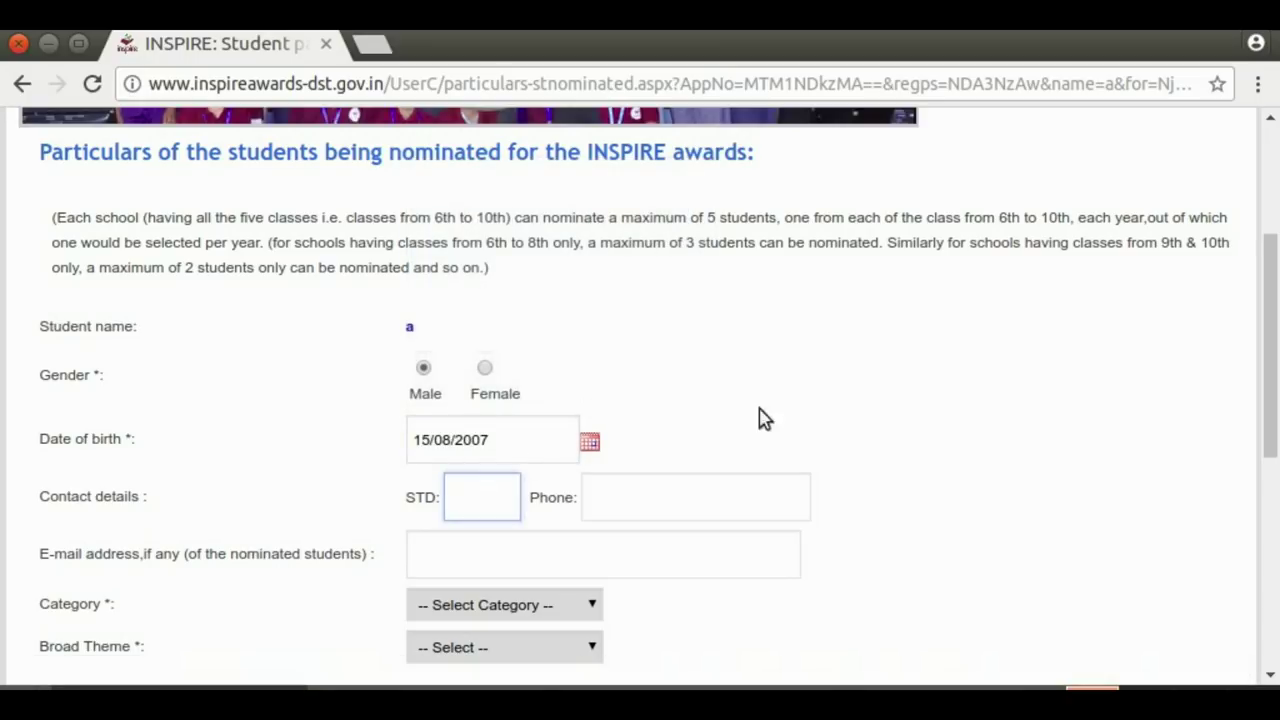
pyautogui.moveTo(1268, 302); pyautogui.dragTo(1272, 390)
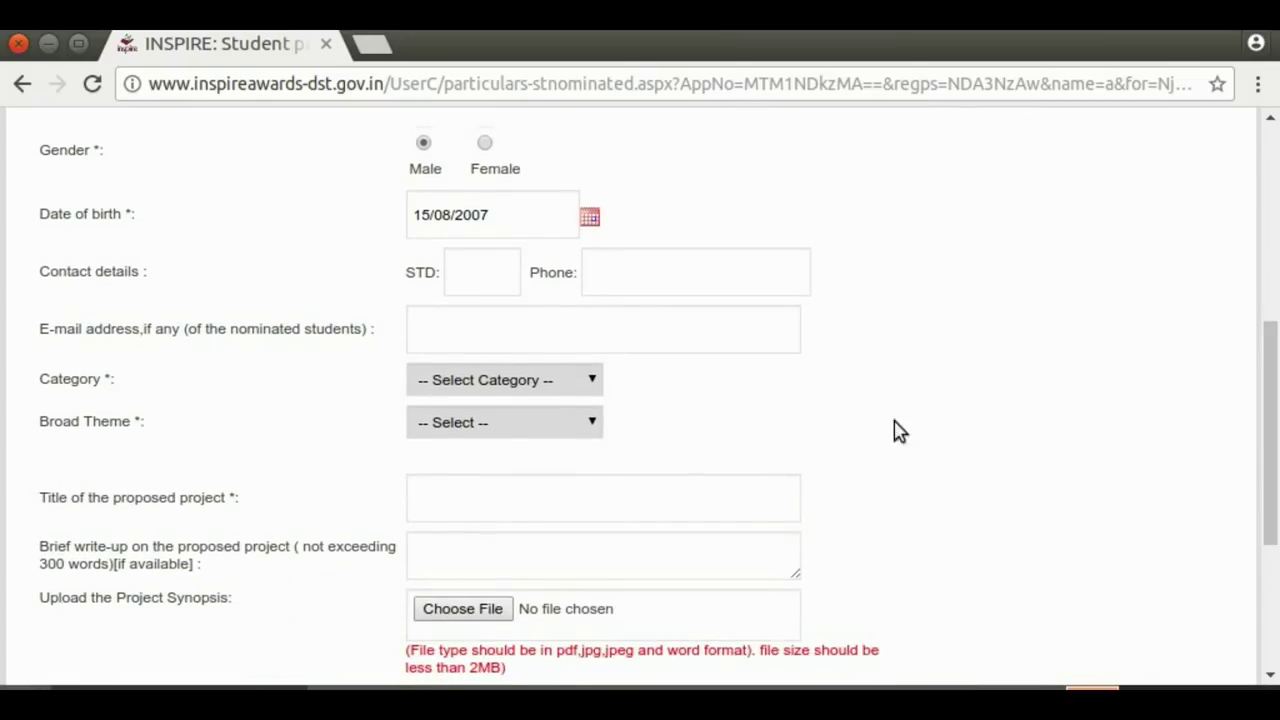
# Set the category to General and the broad theme to Digital India
pyautogui.click(598, 384)
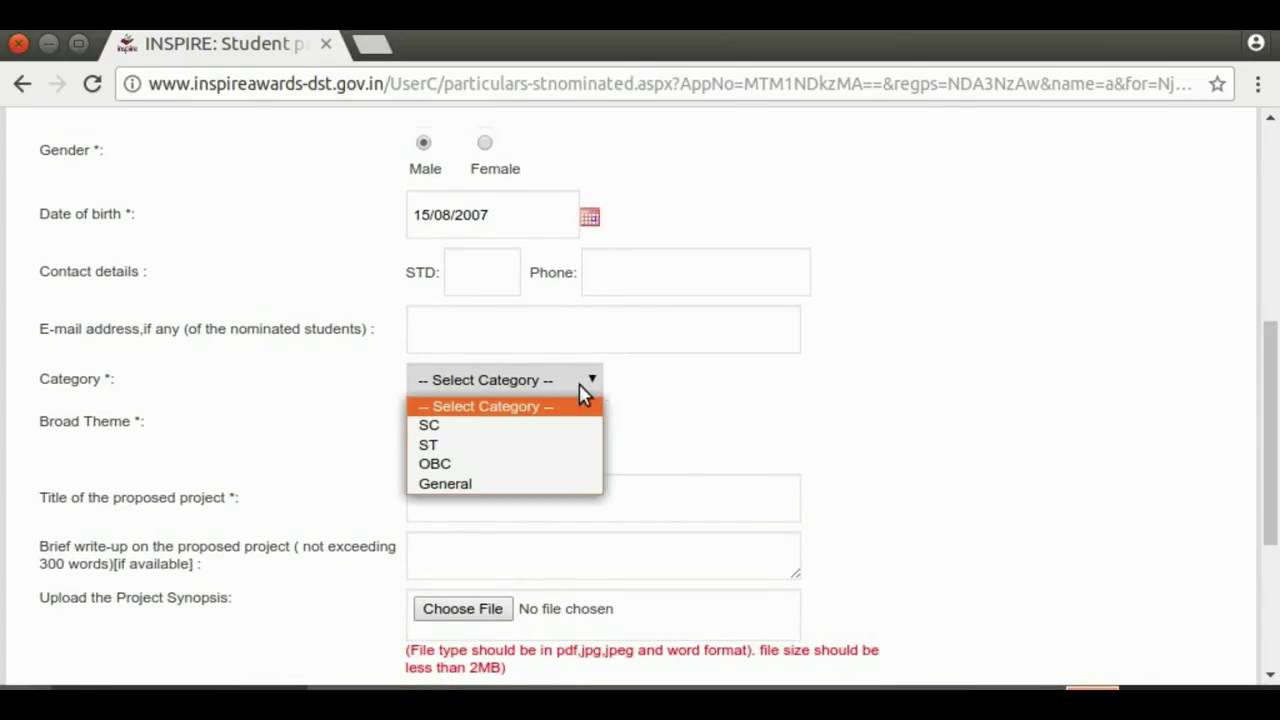
pyautogui.click(468, 483)
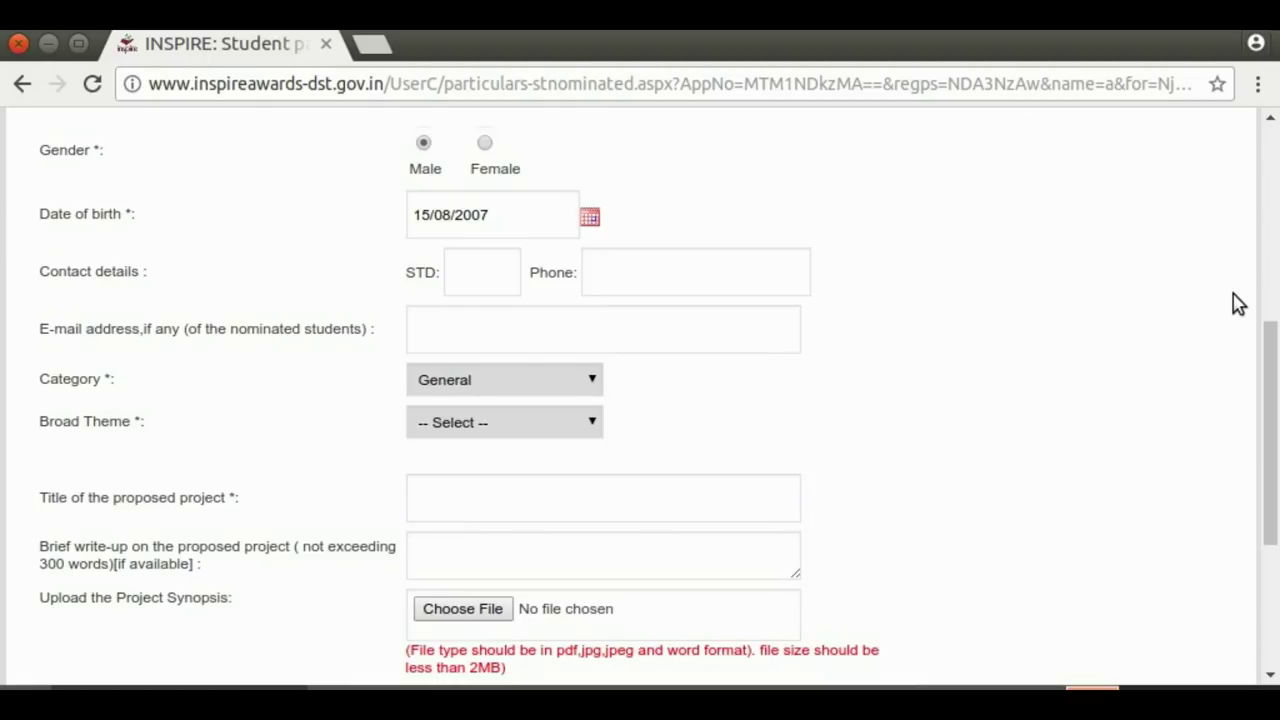
pyautogui.click(595, 428)
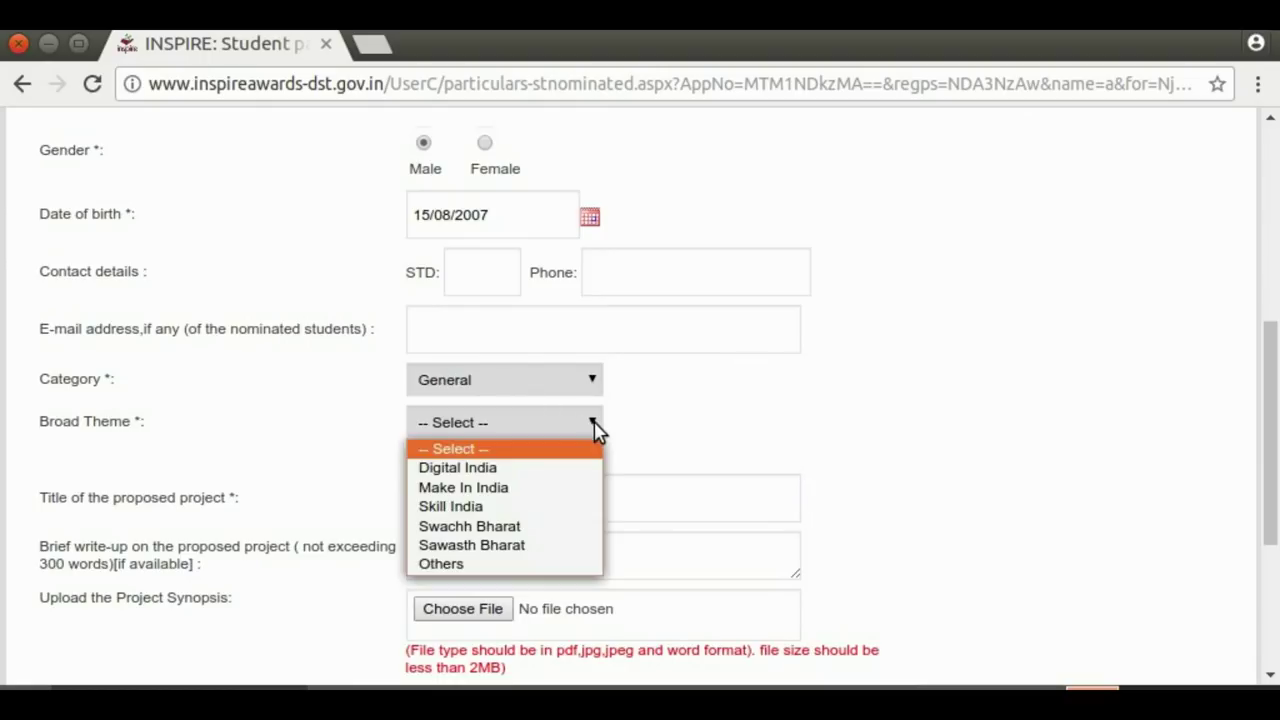
pyautogui.click(556, 468)
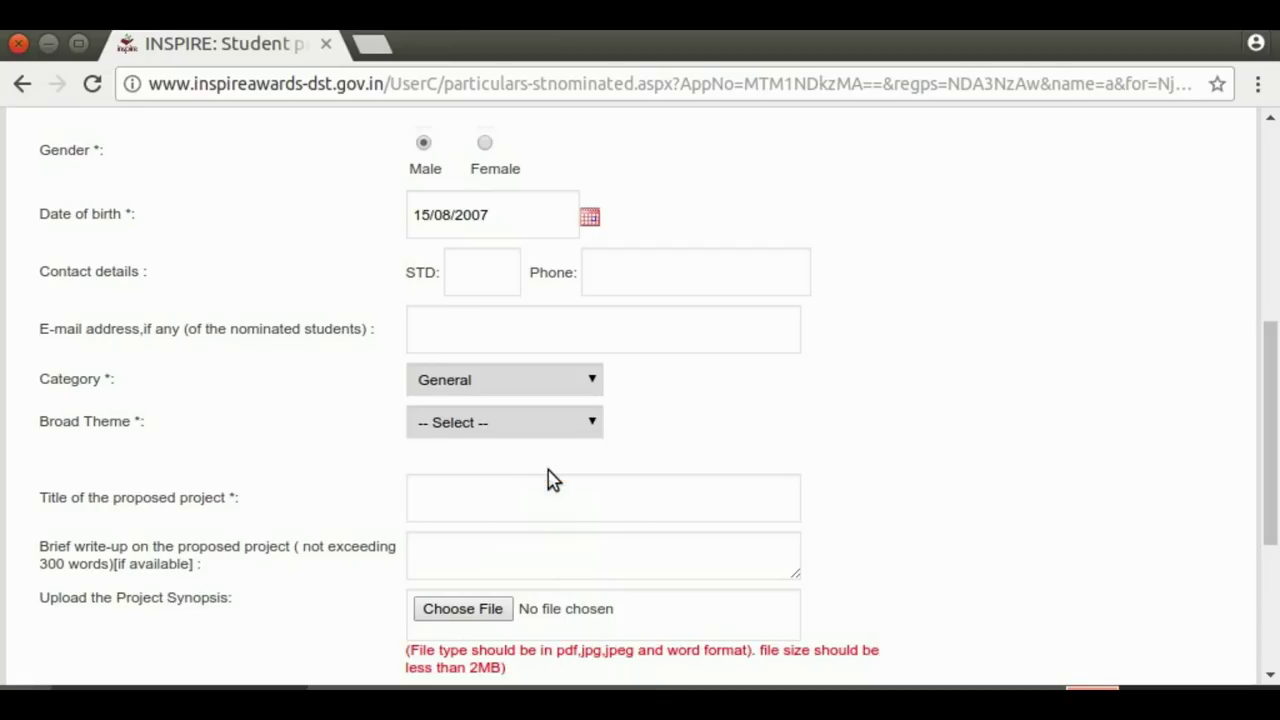
# Enter DIGITAL INDIA as the project title
pyautogui.click(465, 483)
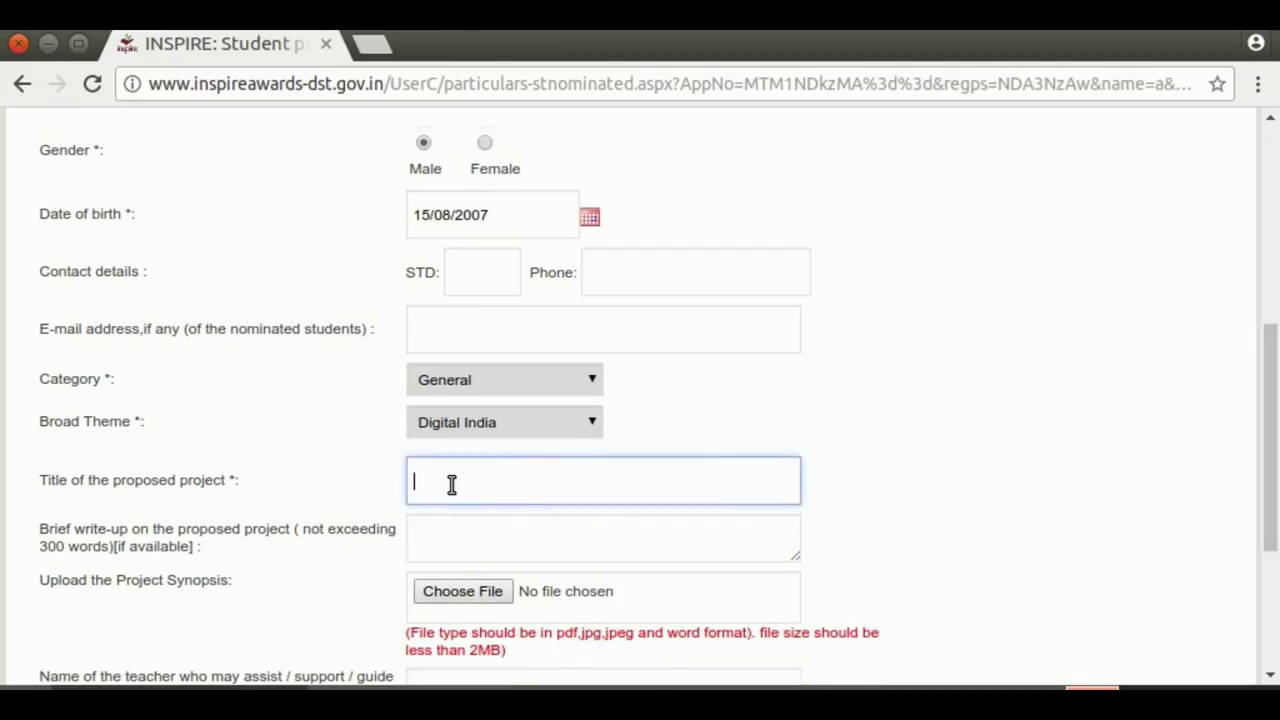
pyautogui.write('DI')
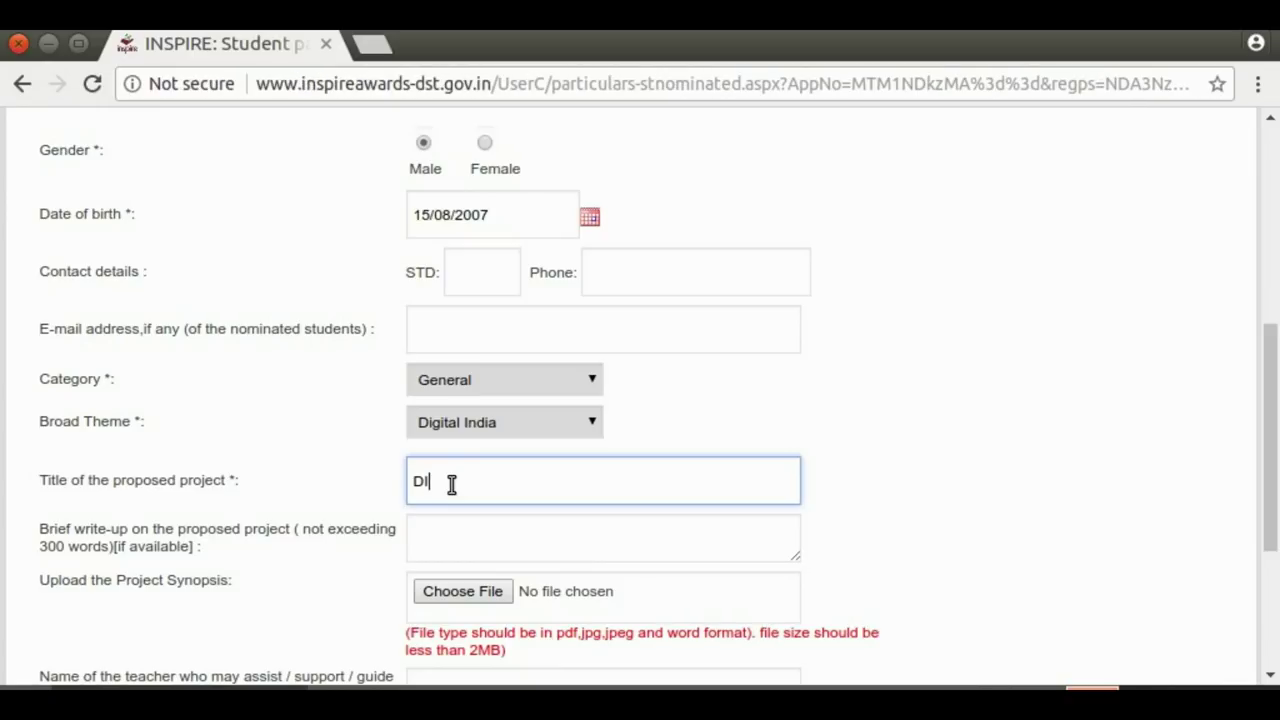
pyautogui.write('GITAL INDIA')
pyautogui.moveTo(1272, 358); pyautogui.dragTo(1276, 418)
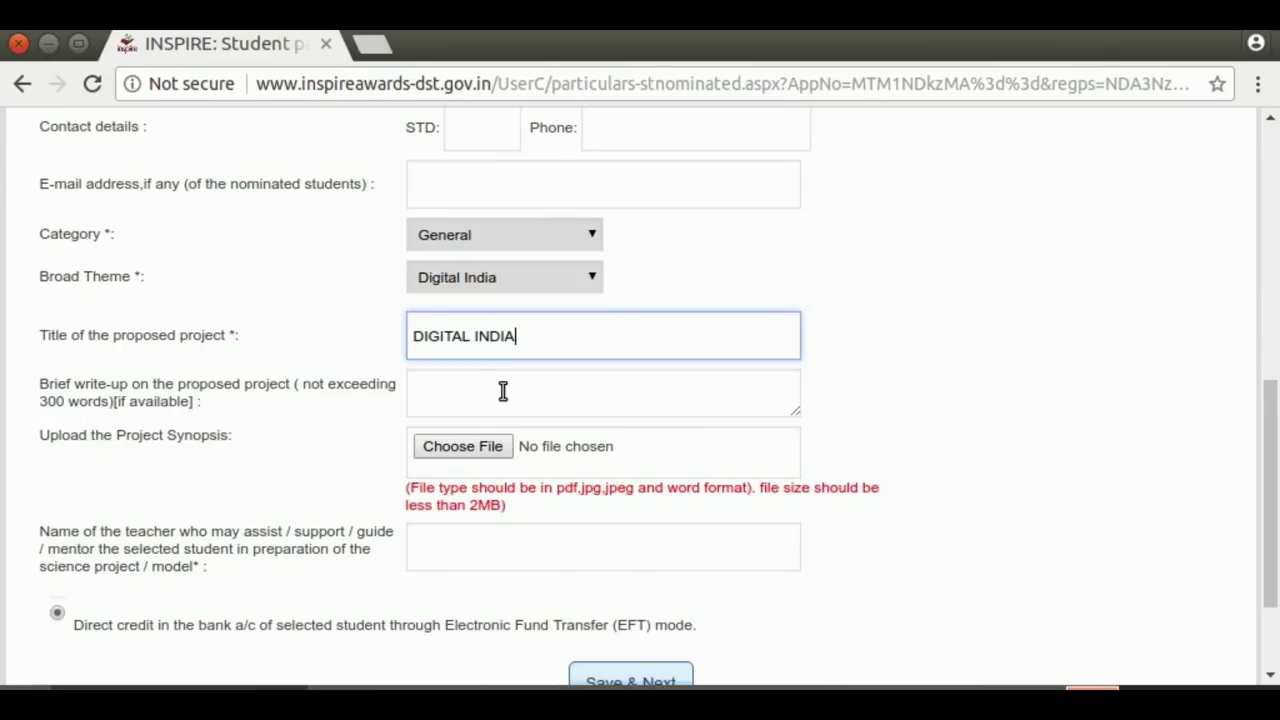
# Attach DIGITAL INDIA.odt from Documents > INSPIRE as the project synopsis
pyautogui.click(463, 452)
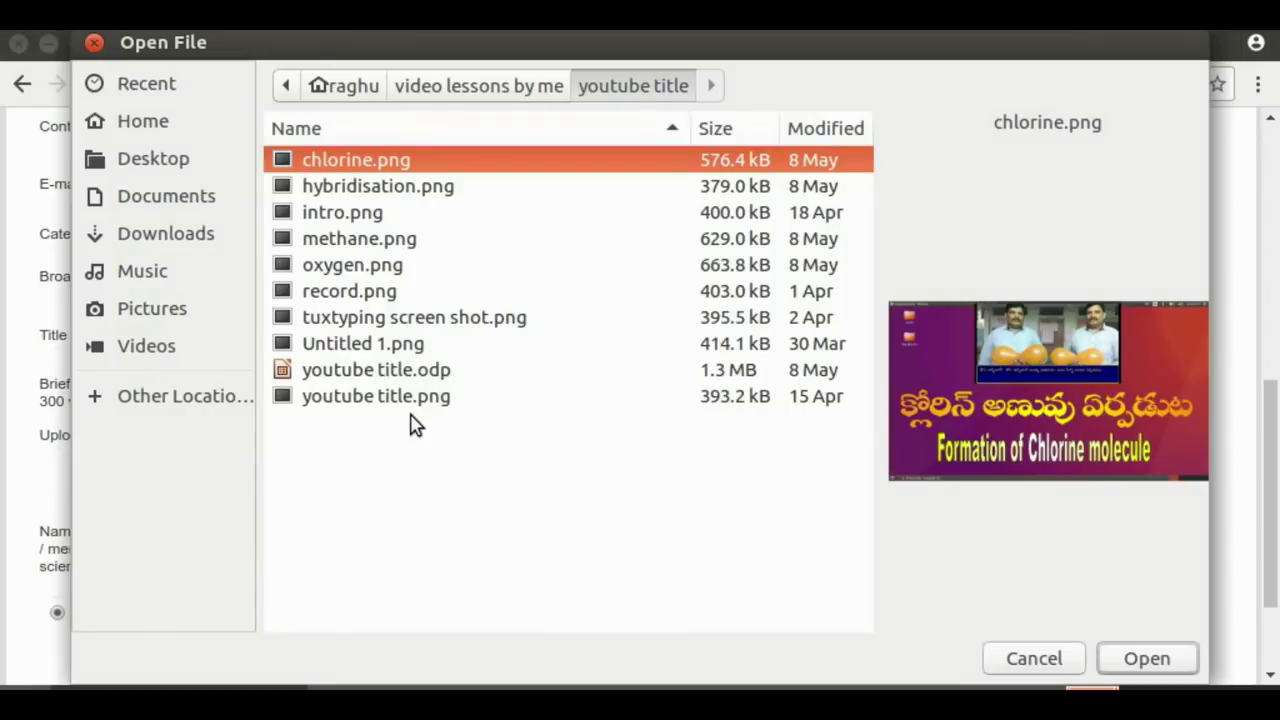
pyautogui.click(145, 200)
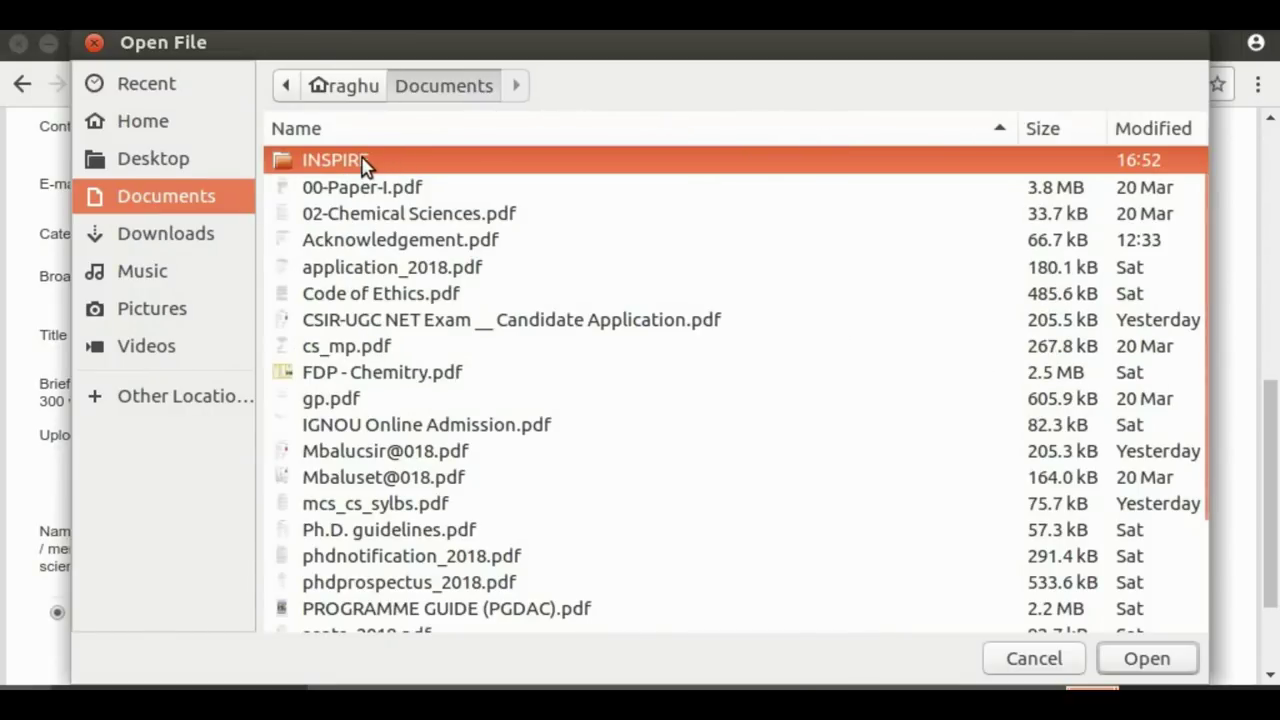
pyautogui.doubleClick(363, 162)
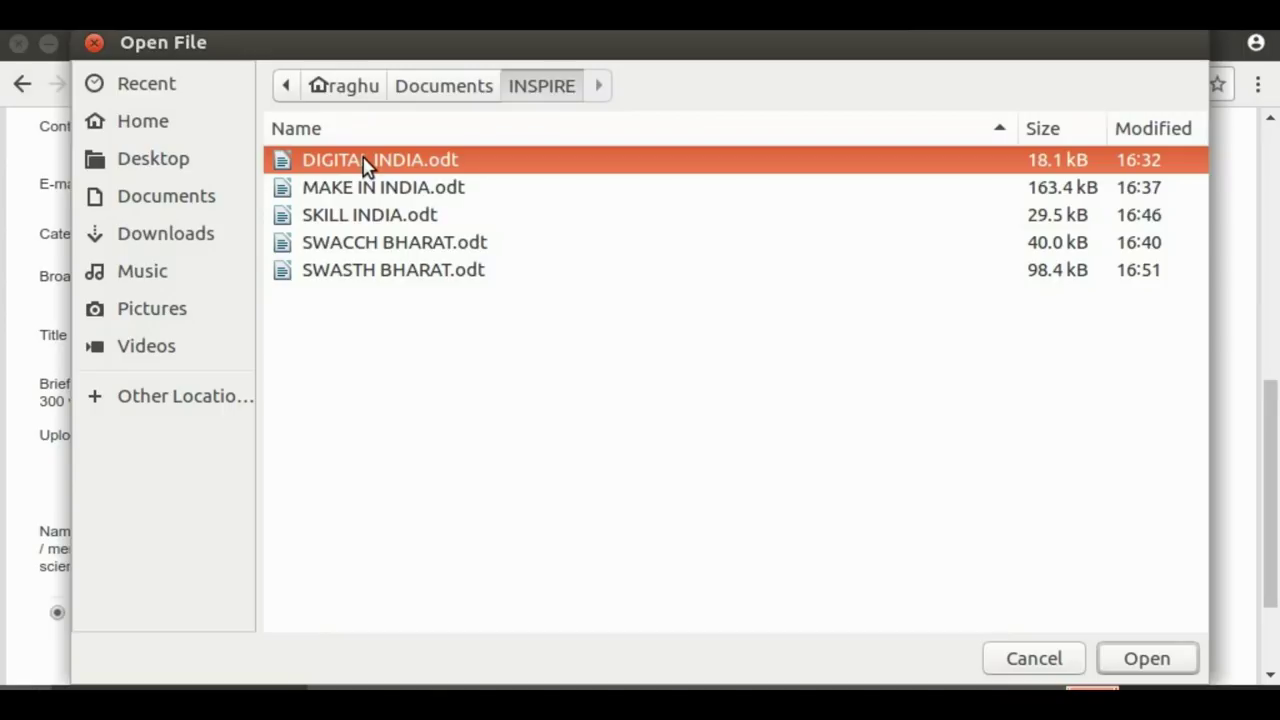
pyautogui.click(1147, 659)
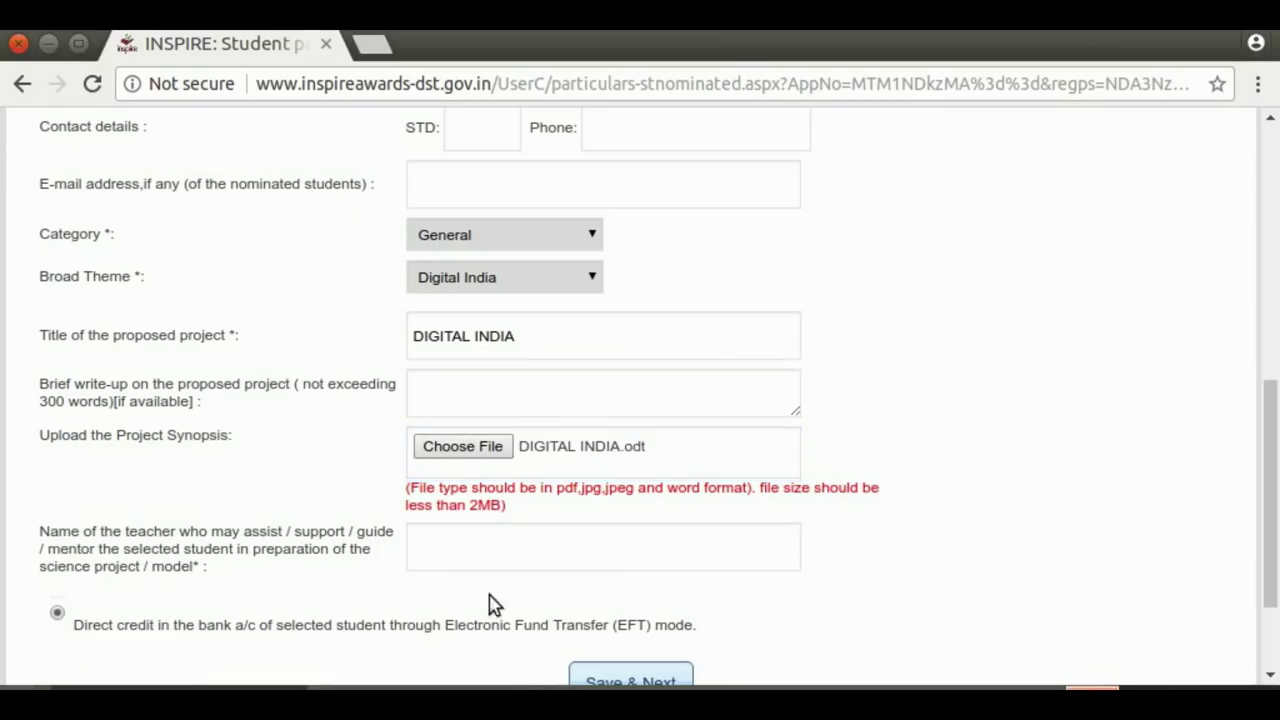
# Enter the guiding teacher's name and Save & Next, which raises an invalid file format alert
pyautogui.moveTo(546, 626); pyautogui.dragTo(457, 549)
pyautogui.click(457, 549)
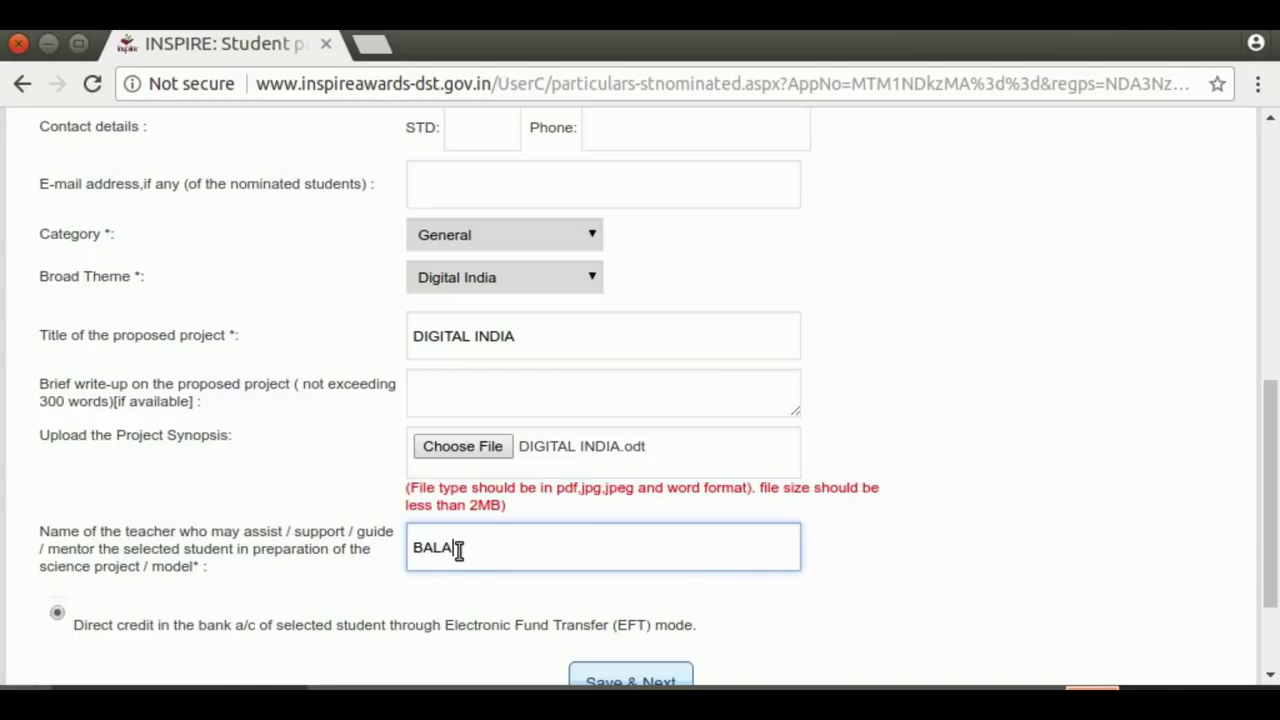
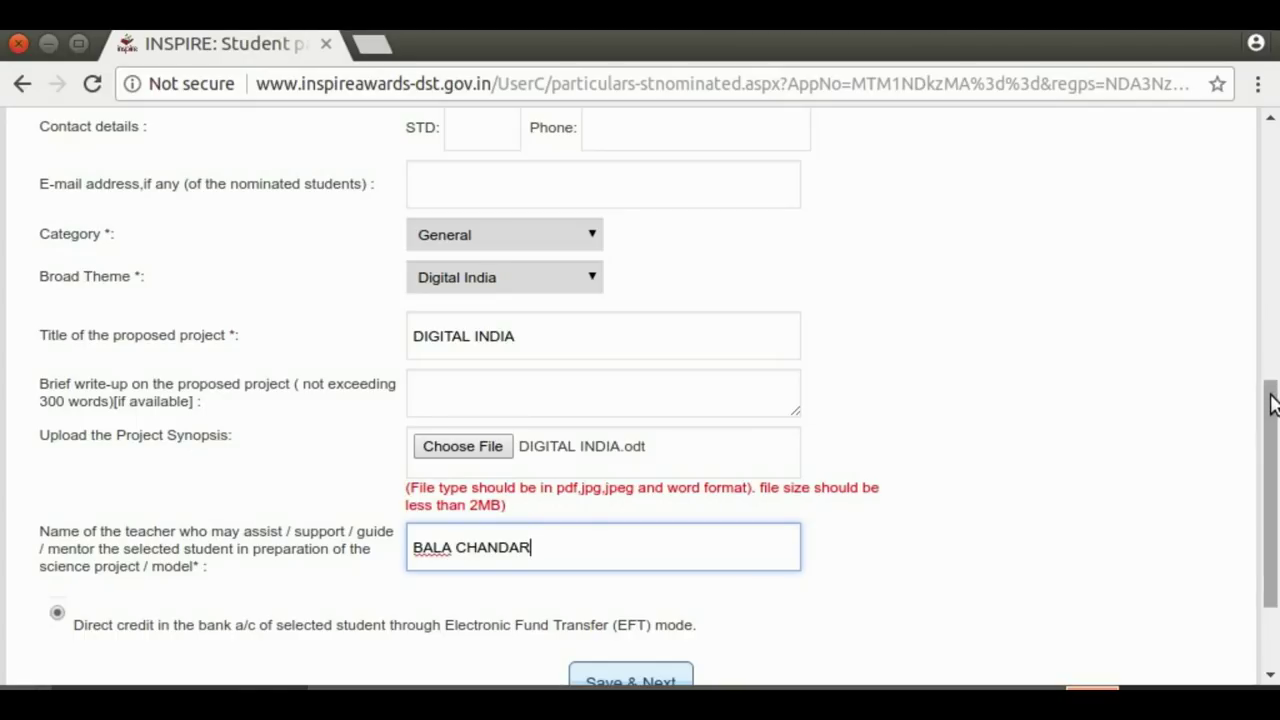
pyautogui.moveTo(1271, 400); pyautogui.dragTo(1271, 486)
pyautogui.click(620, 543)
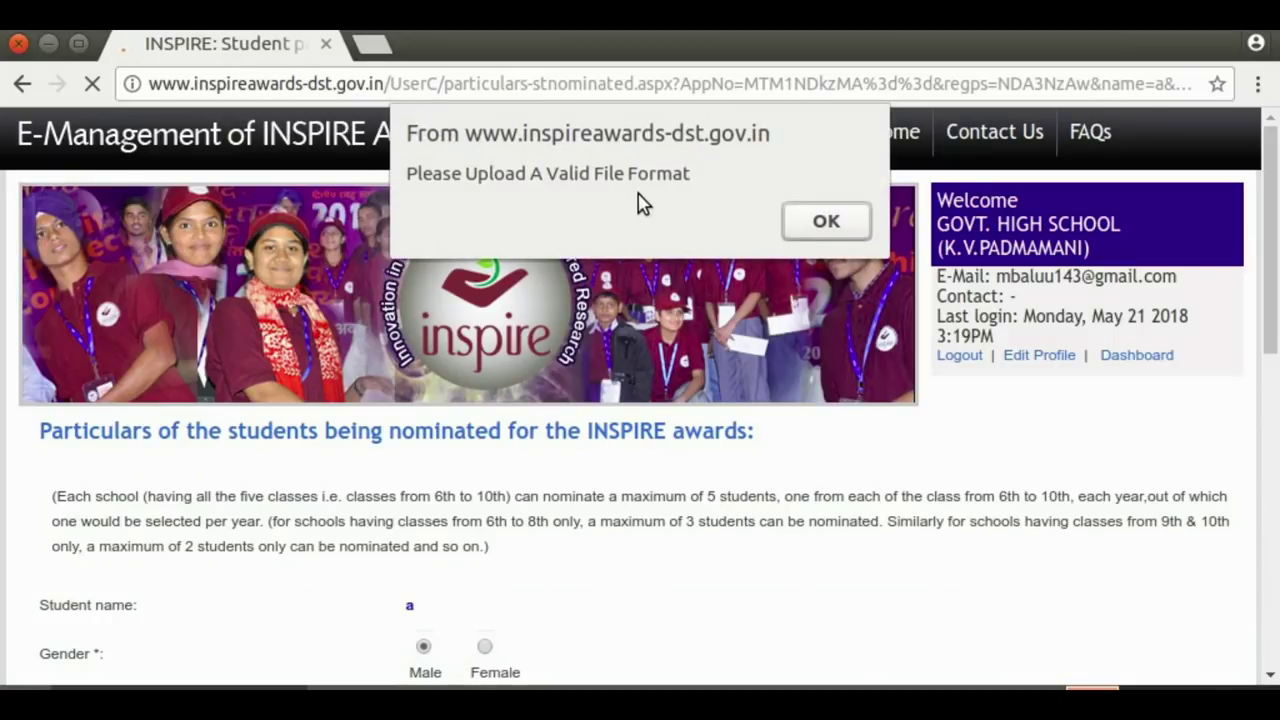
# Dismiss the 'Please Upload A Valid File Format' alert with OK
pyautogui.click(822, 224)
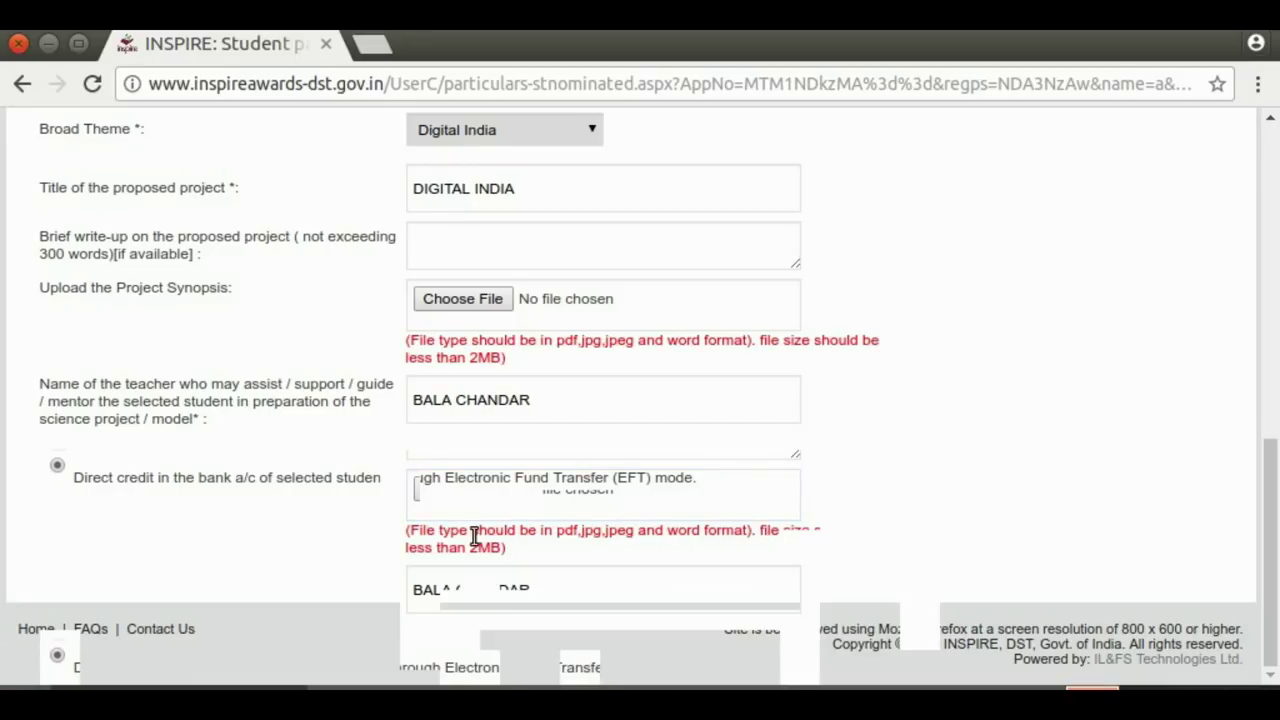
# Replace the synopsis with DIGITAL INDIA.pdf and Save & Next to the bank details
pyautogui.click(464, 497)
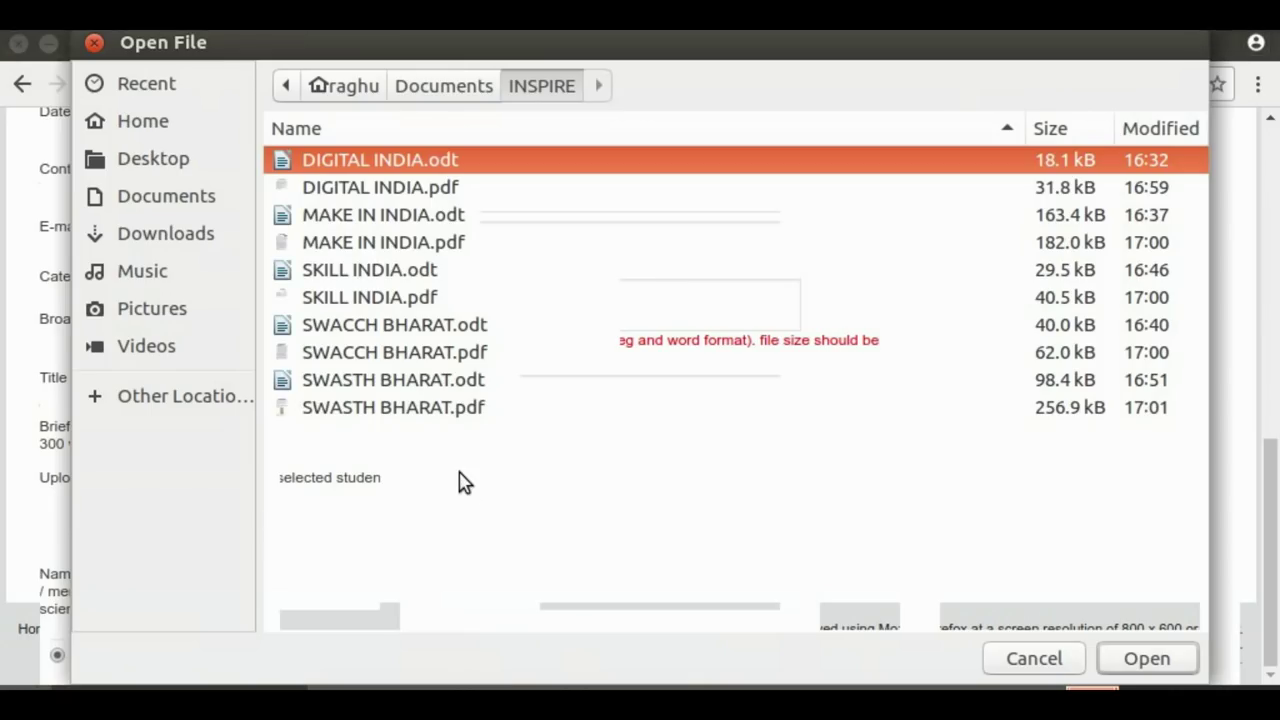
pyautogui.click(370, 190)
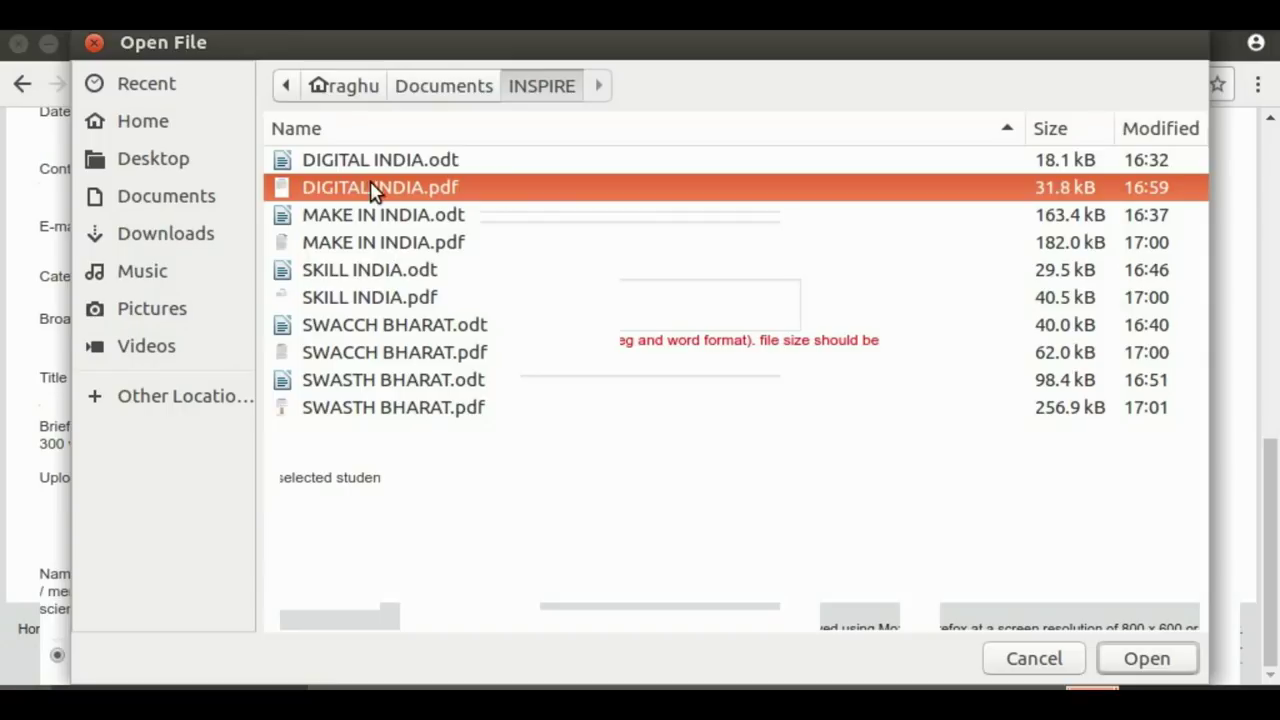
pyautogui.click(1147, 662)
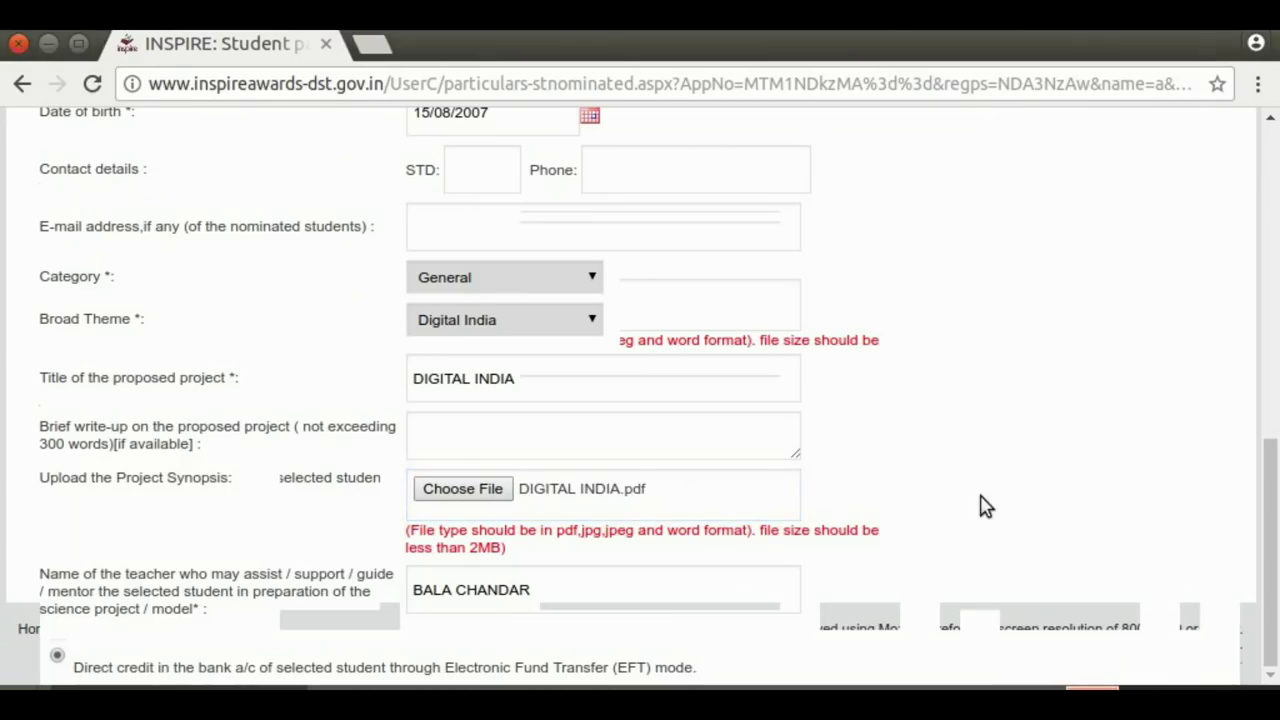
pyautogui.moveTo(1272, 386); pyautogui.dragTo(1272, 454)
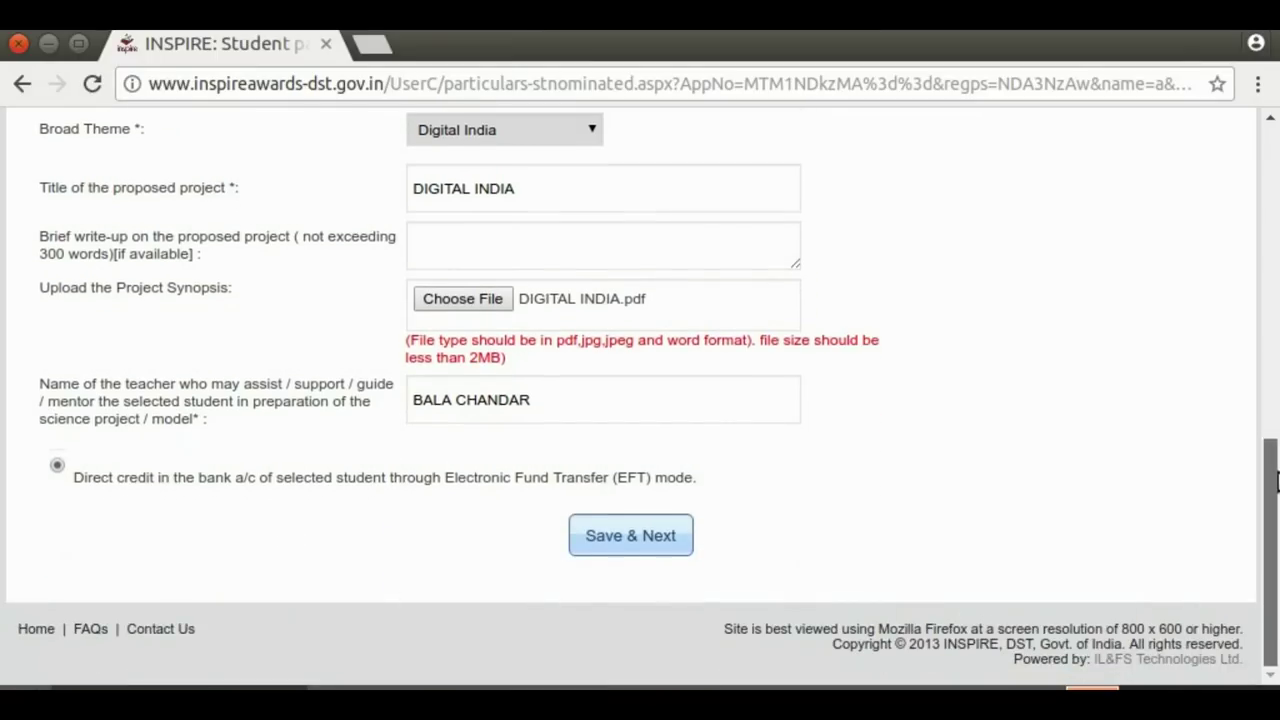
pyautogui.click(611, 537)
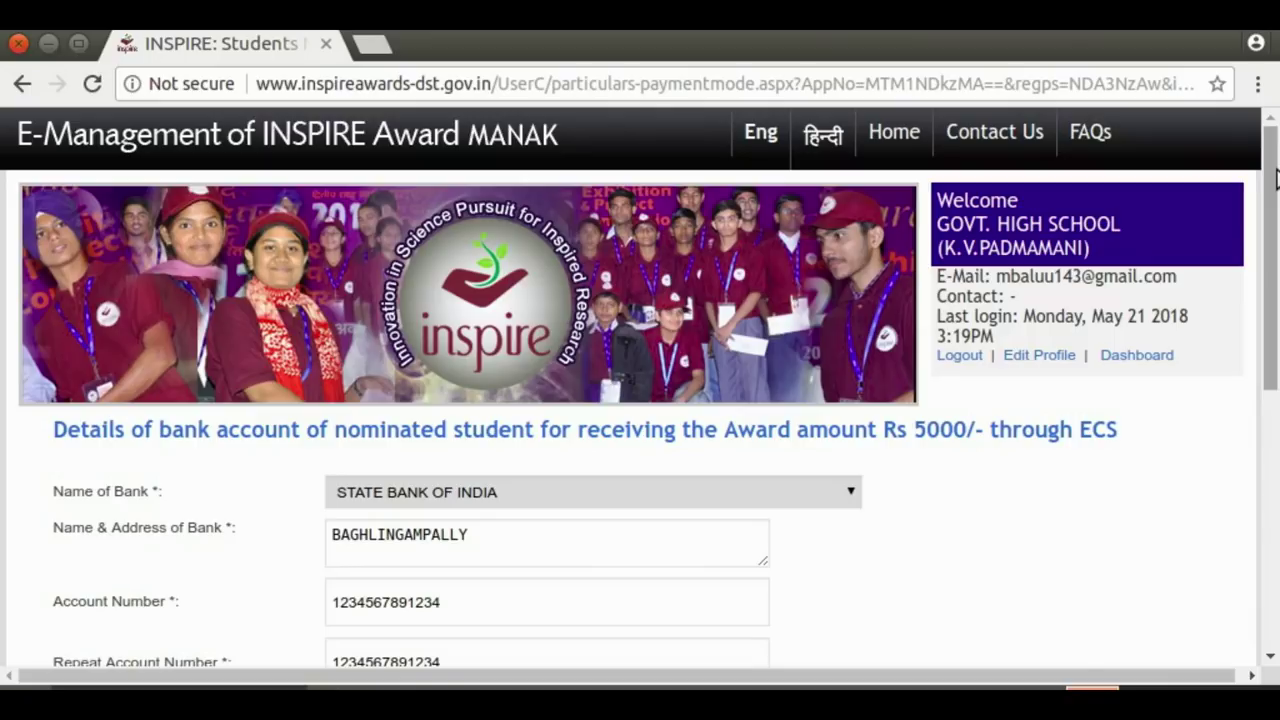
# Enter the account holder's name and save the bank details, confirming with OK
pyautogui.moveTo(1270, 165); pyautogui.dragTo(1270, 223)
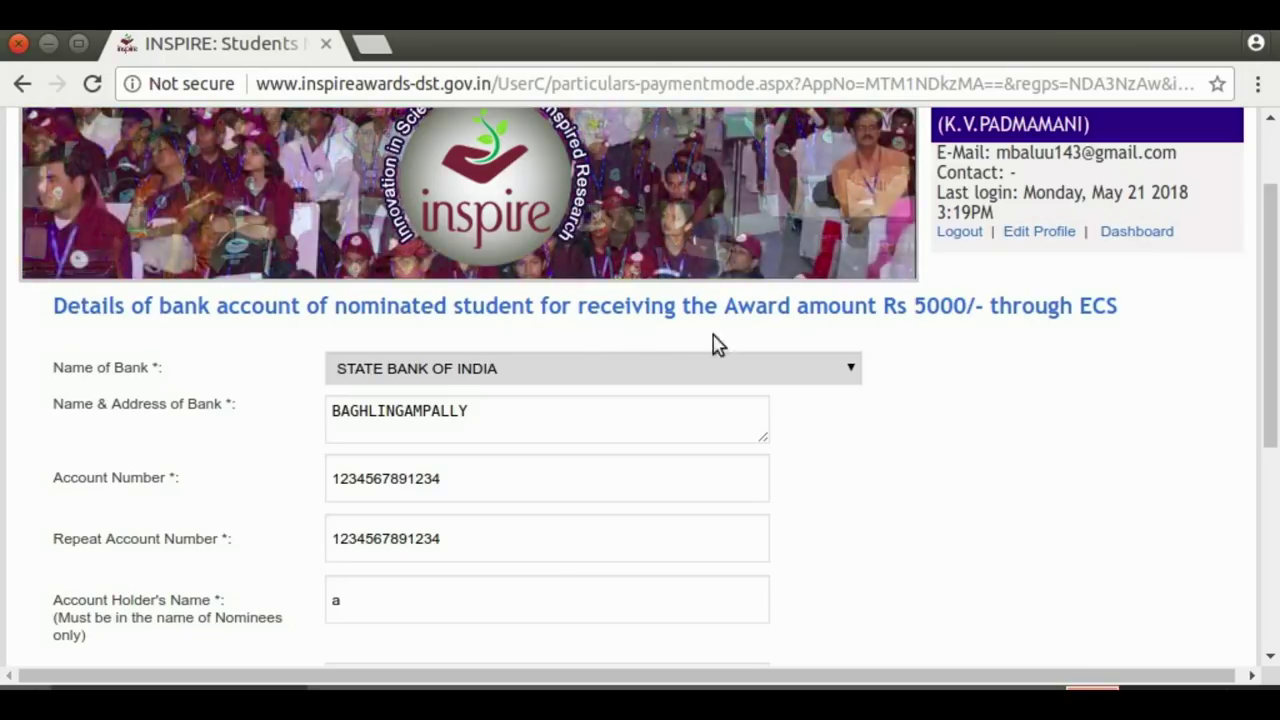
pyautogui.scroll(-2, 1275, 290)
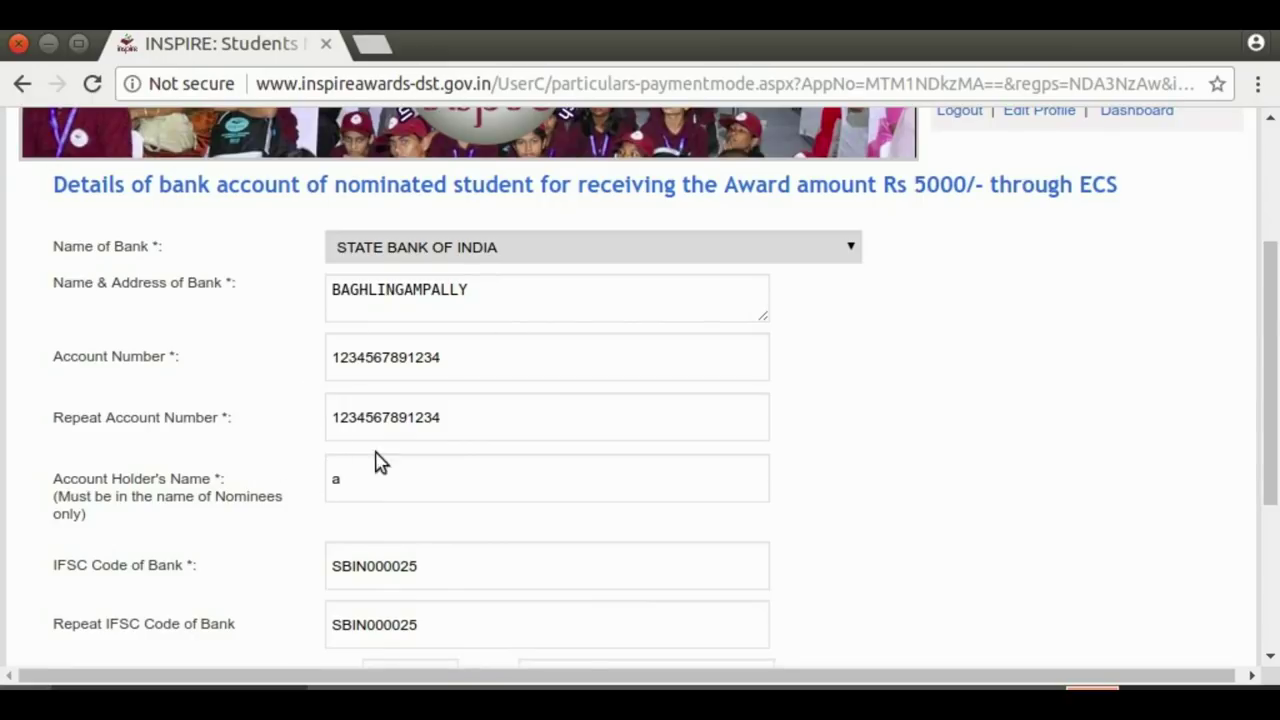
pyautogui.click(355, 485)
pyautogui.write('a')
pyautogui.click(918, 466)
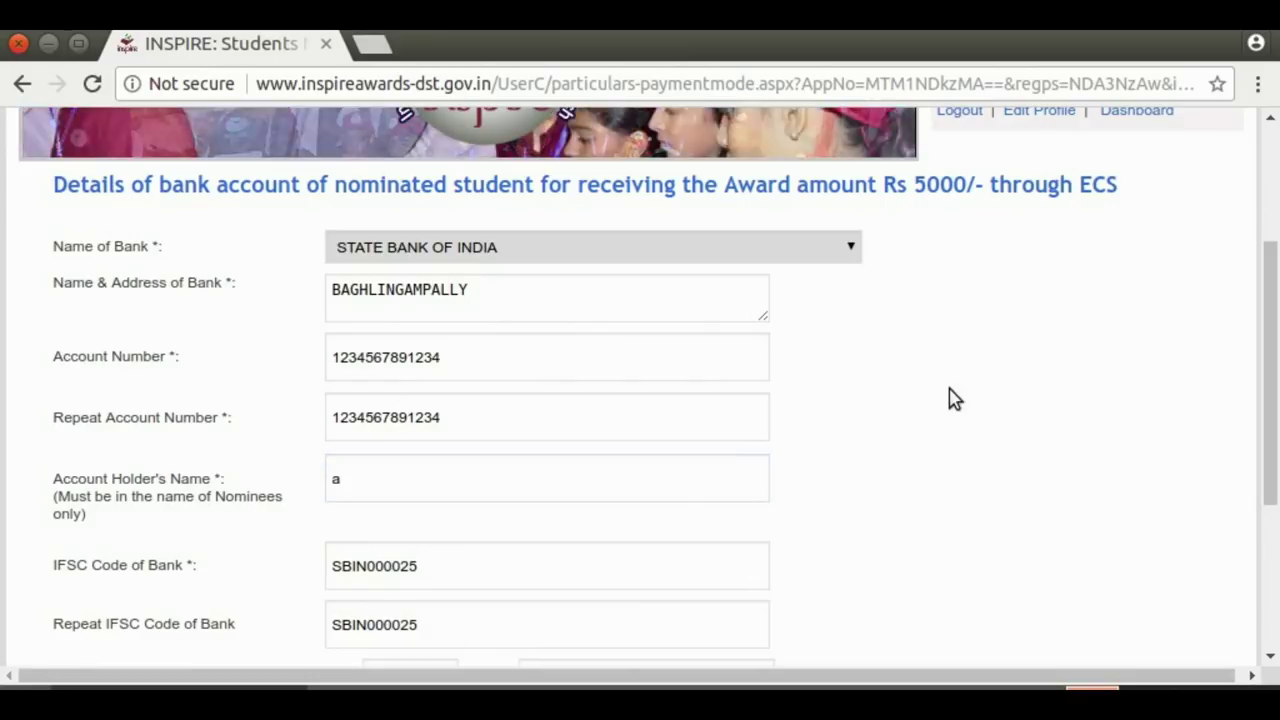
pyautogui.moveTo(1273, 386); pyautogui.dragTo(1273, 349)
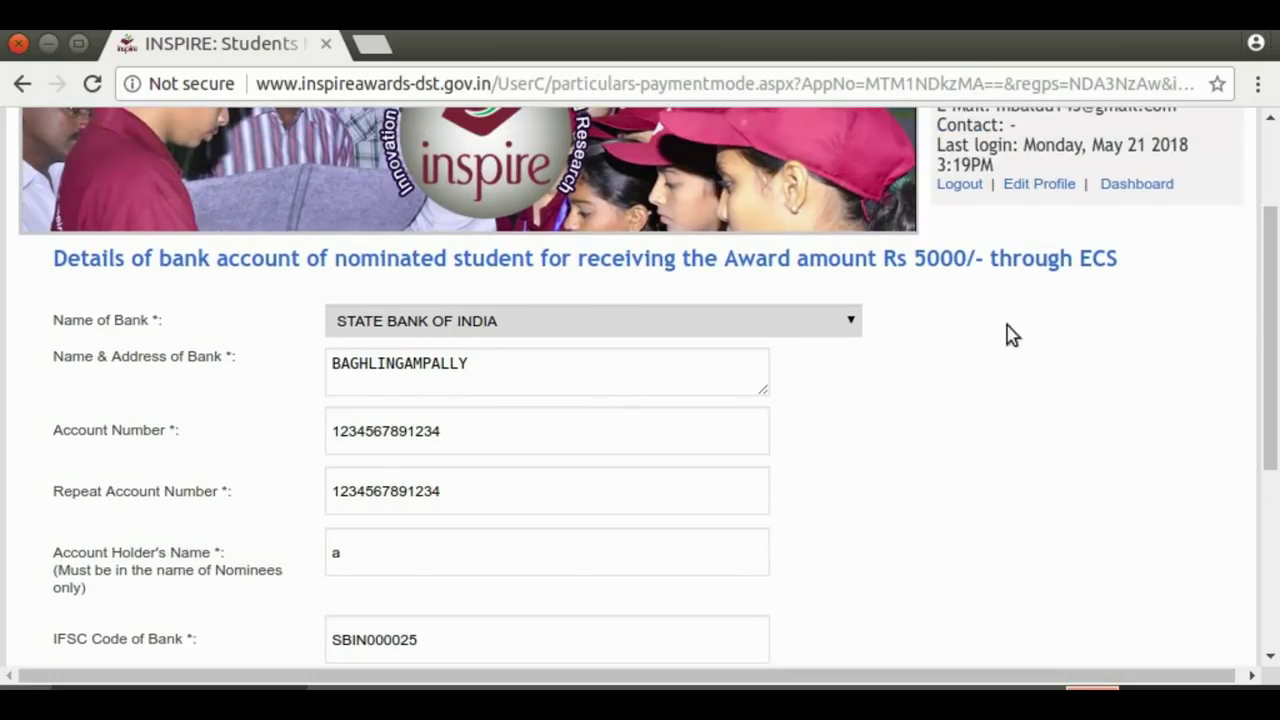
pyautogui.moveTo(1274, 306); pyautogui.dragTo(1268, 486)
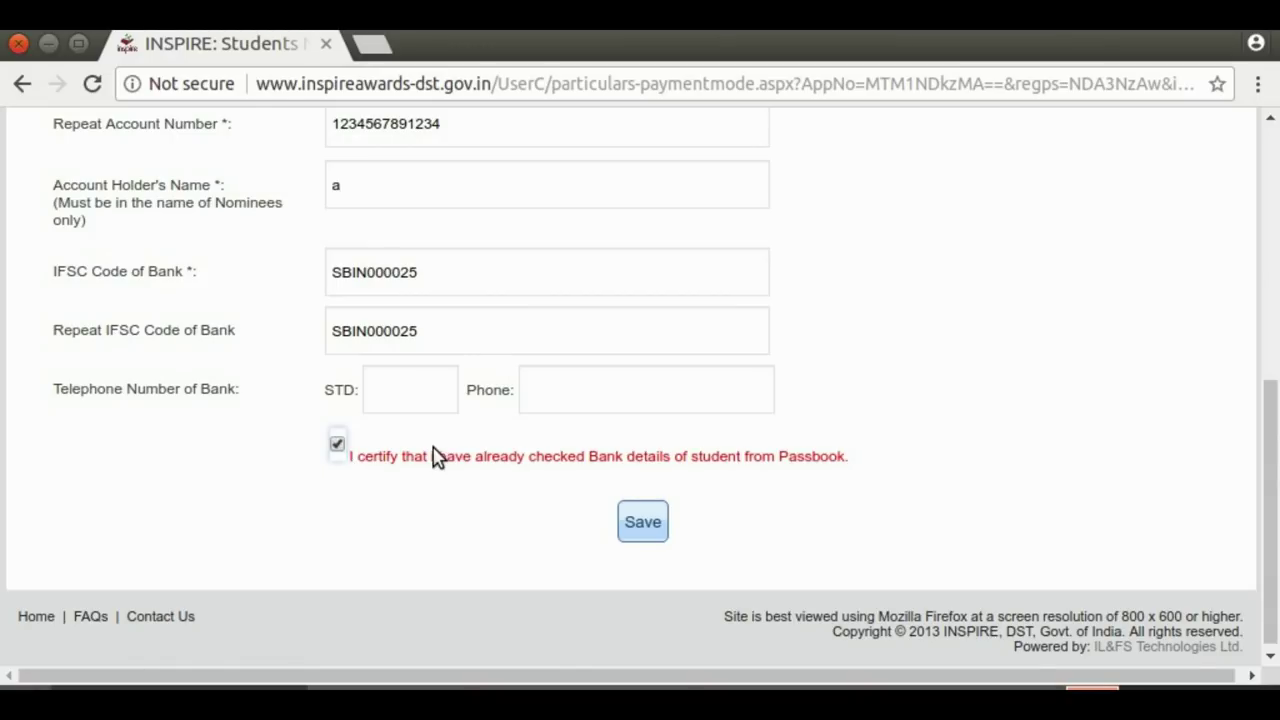
pyautogui.click(644, 524)
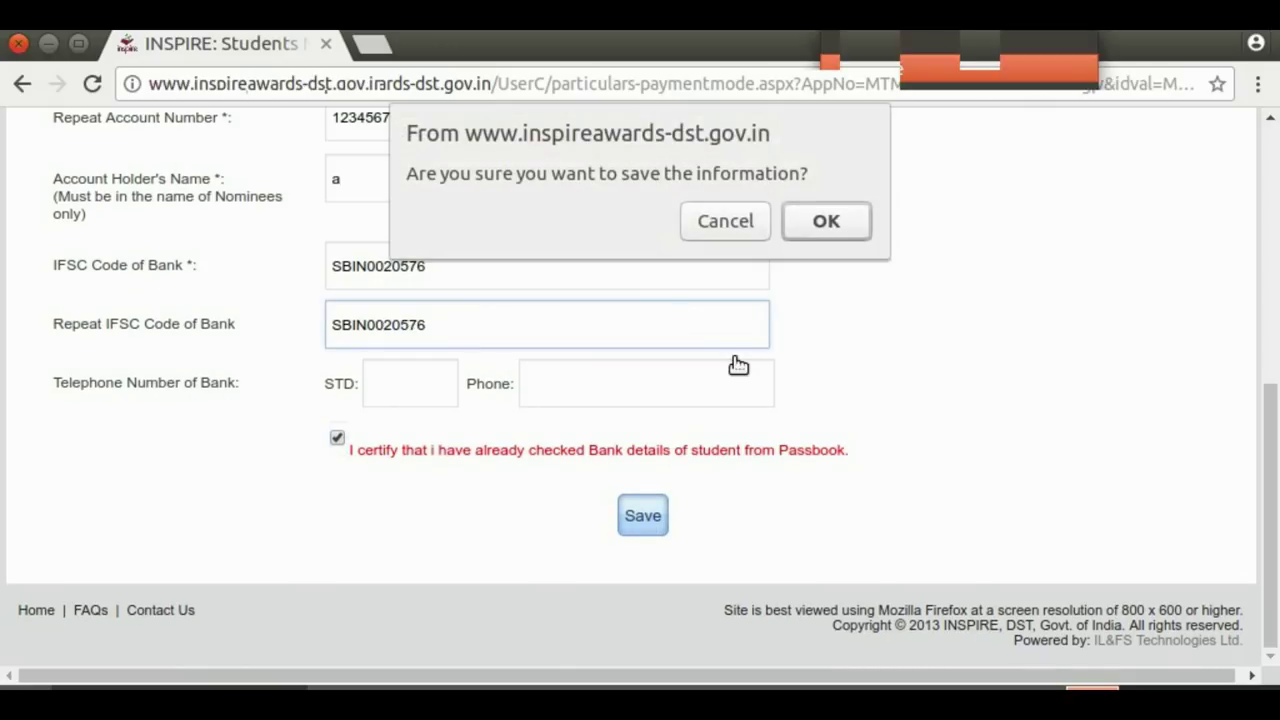
pyautogui.click(823, 220)
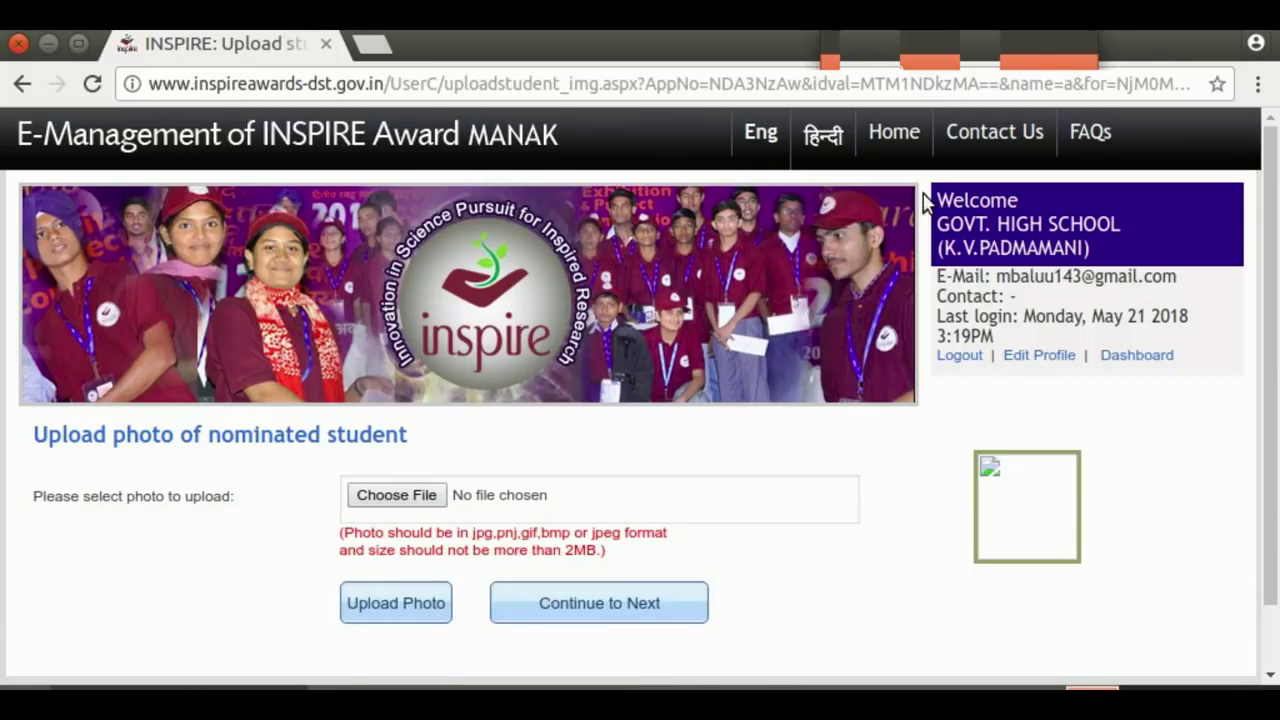
# Upload the student's jpg photo and acknowledge the success message
pyautogui.moveTo(1272, 215); pyautogui.dragTo(1271, 306)
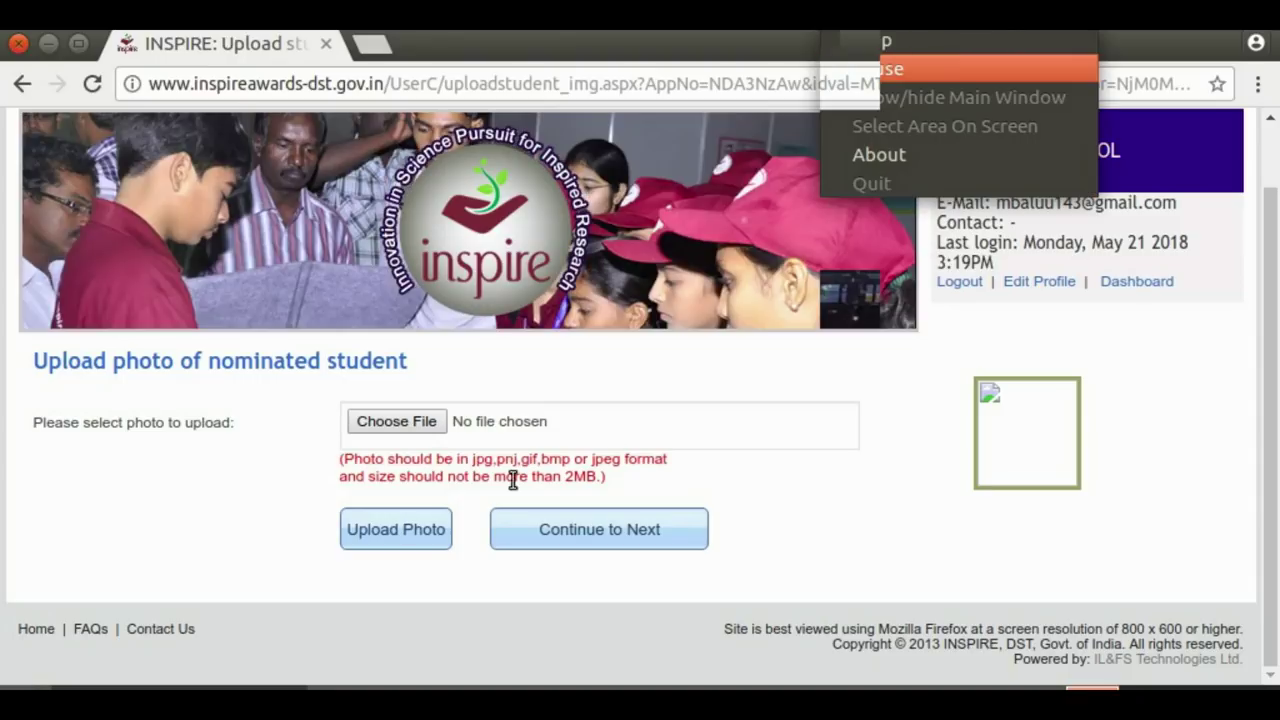
pyautogui.click(405, 422)
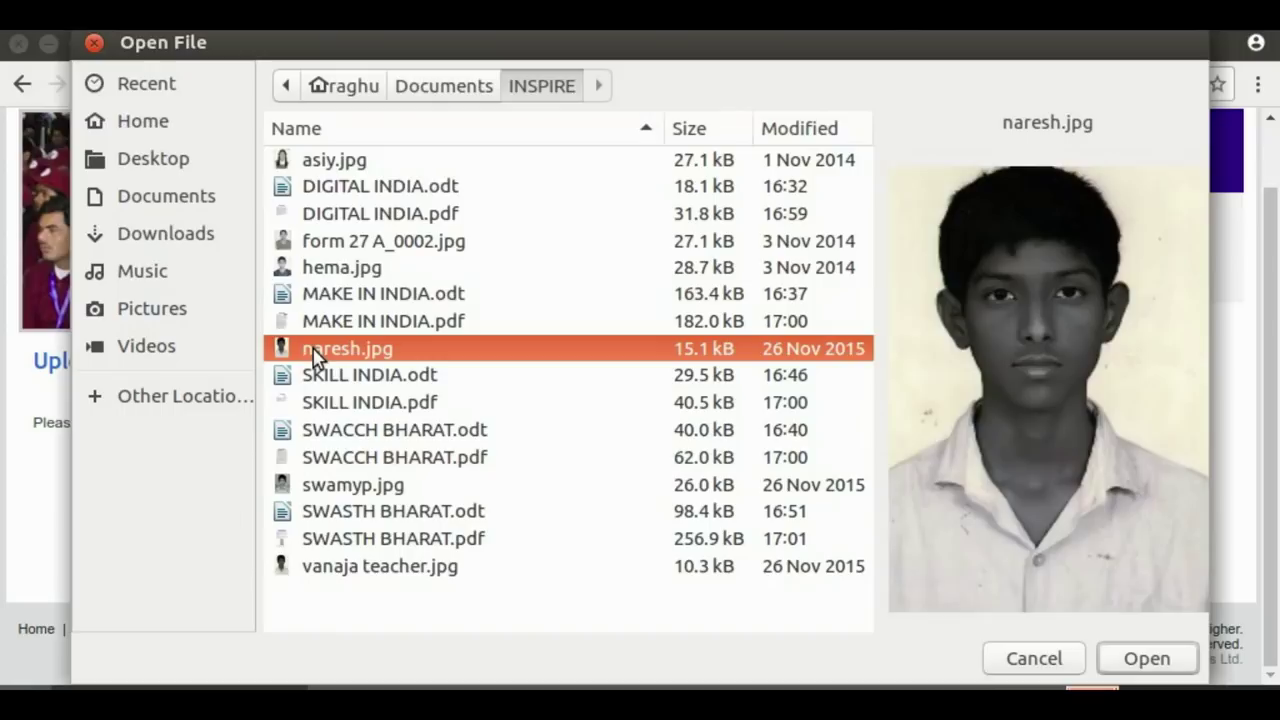
pyautogui.click(1146, 660)
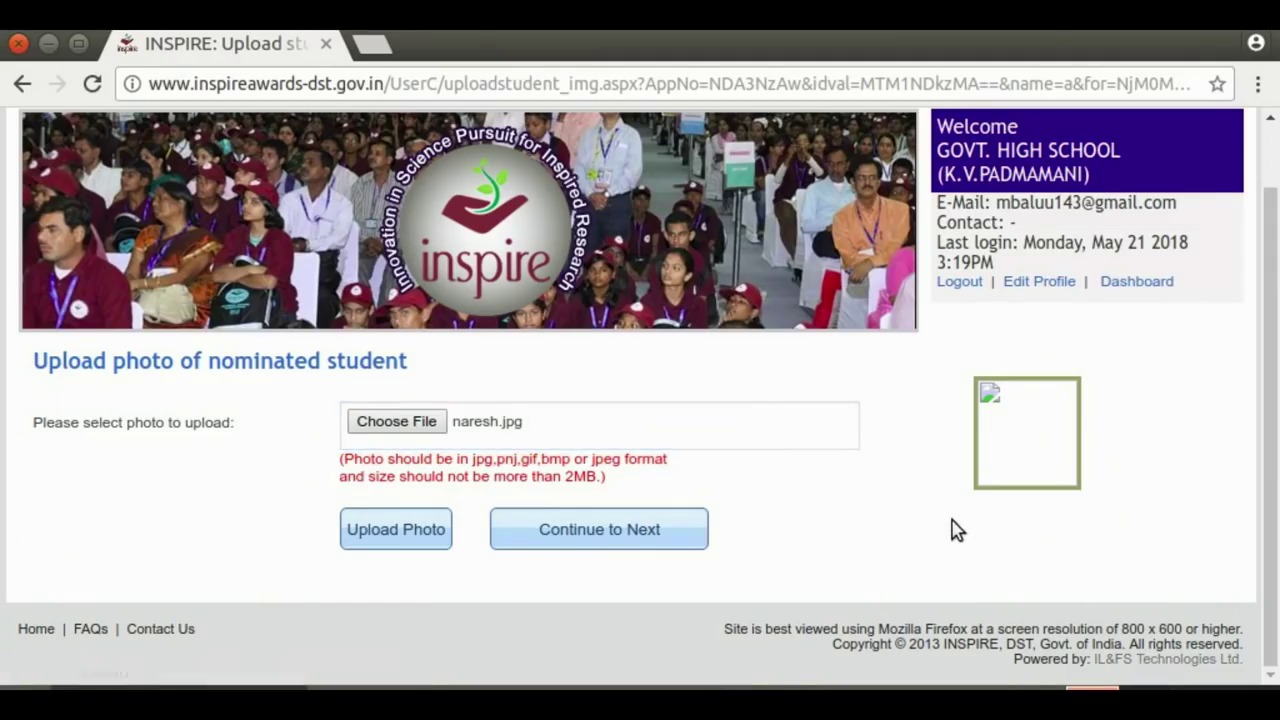
pyautogui.click(438, 530)
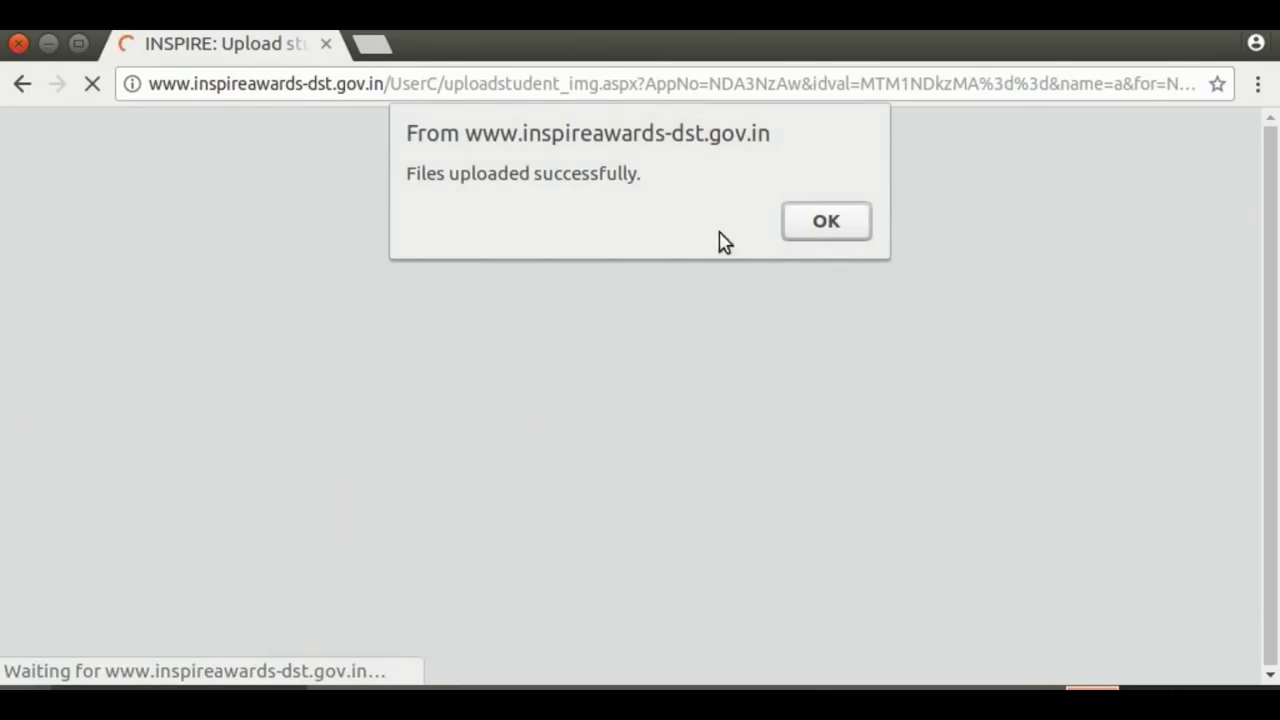
pyautogui.click(822, 228)
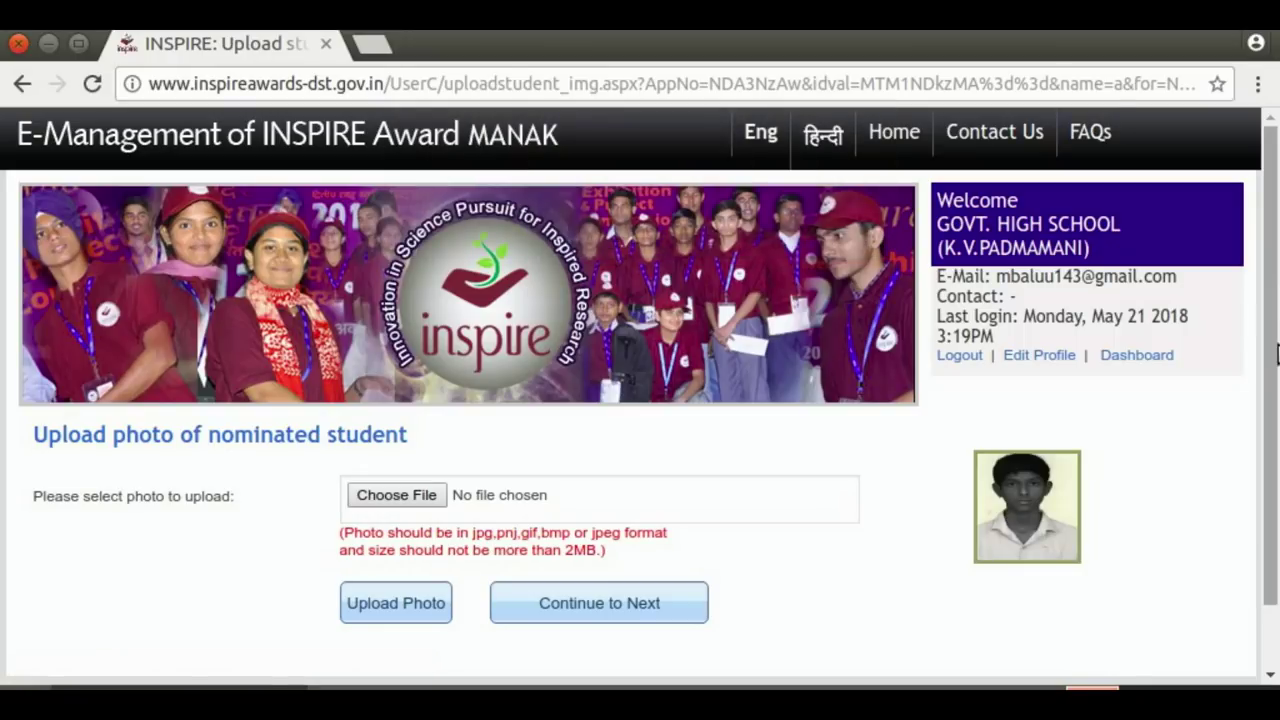
# Continue to Next and confirm to return to the nominated students list
pyautogui.moveTo(1272, 332); pyautogui.dragTo(1274, 377)
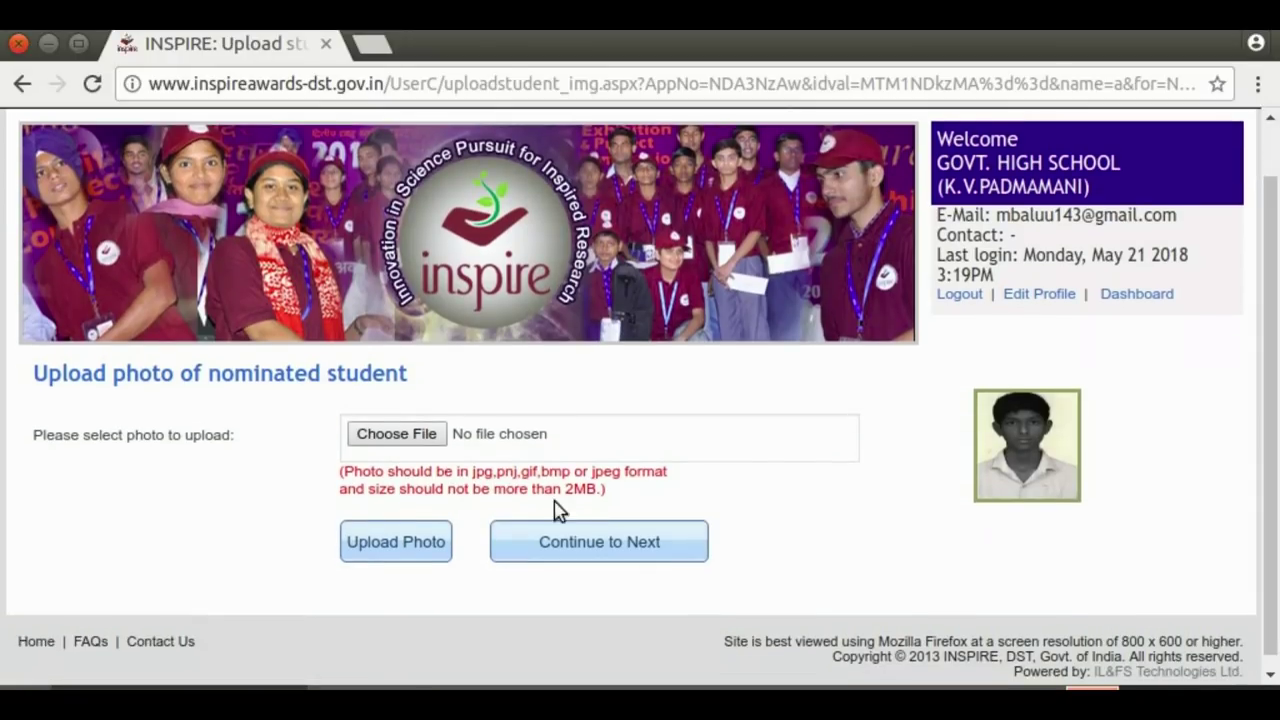
pyautogui.click(632, 546)
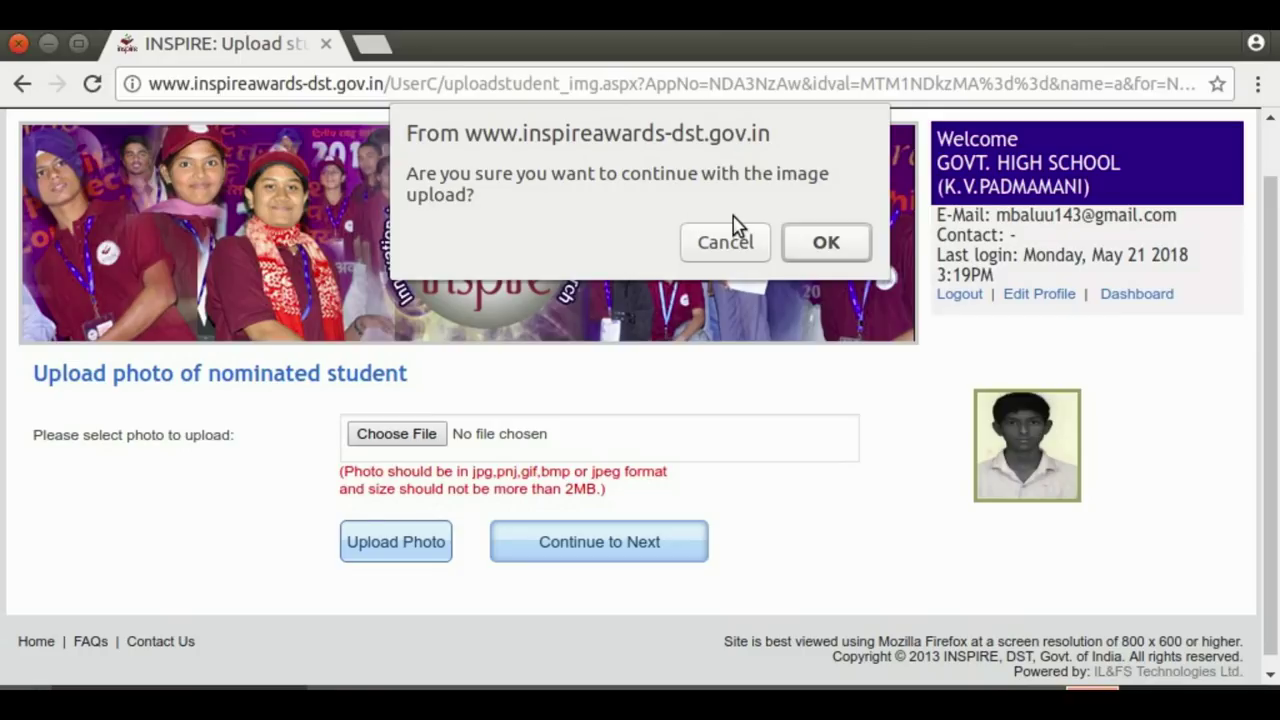
pyautogui.click(845, 245)
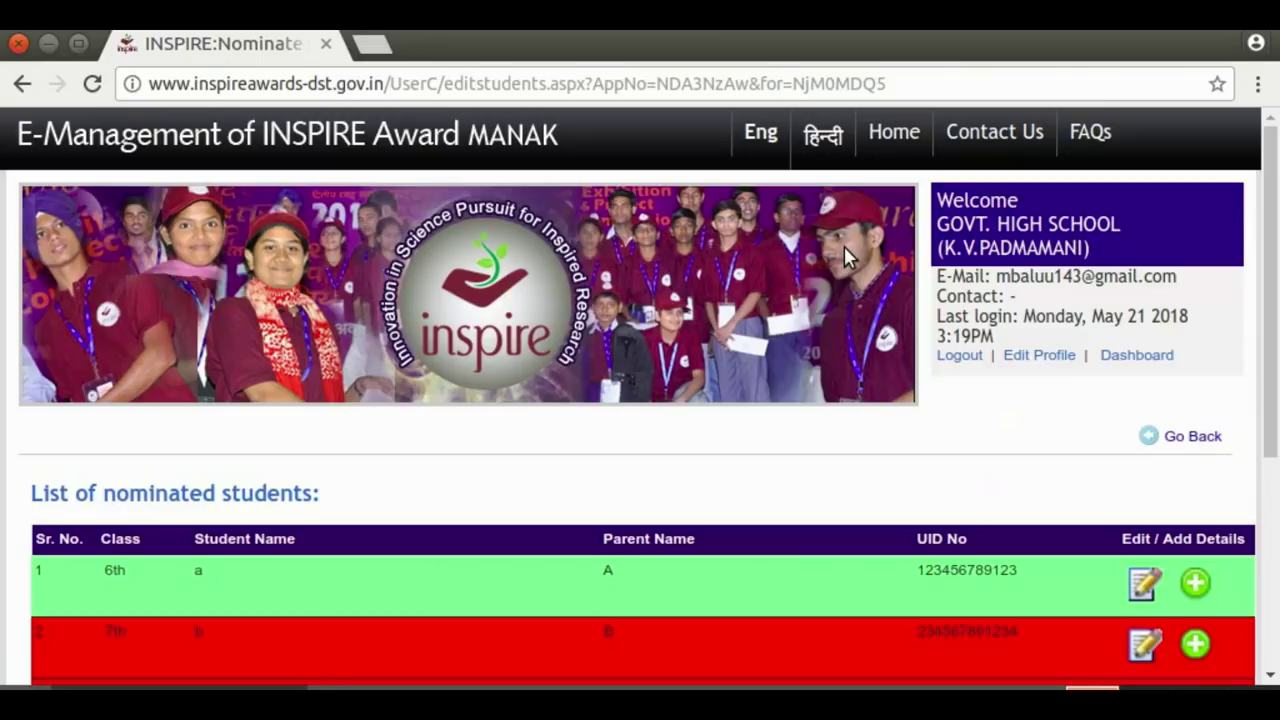
# Open student a's nomination form via the green plus in row 1
pyautogui.scroll(-3, 1268, 260)
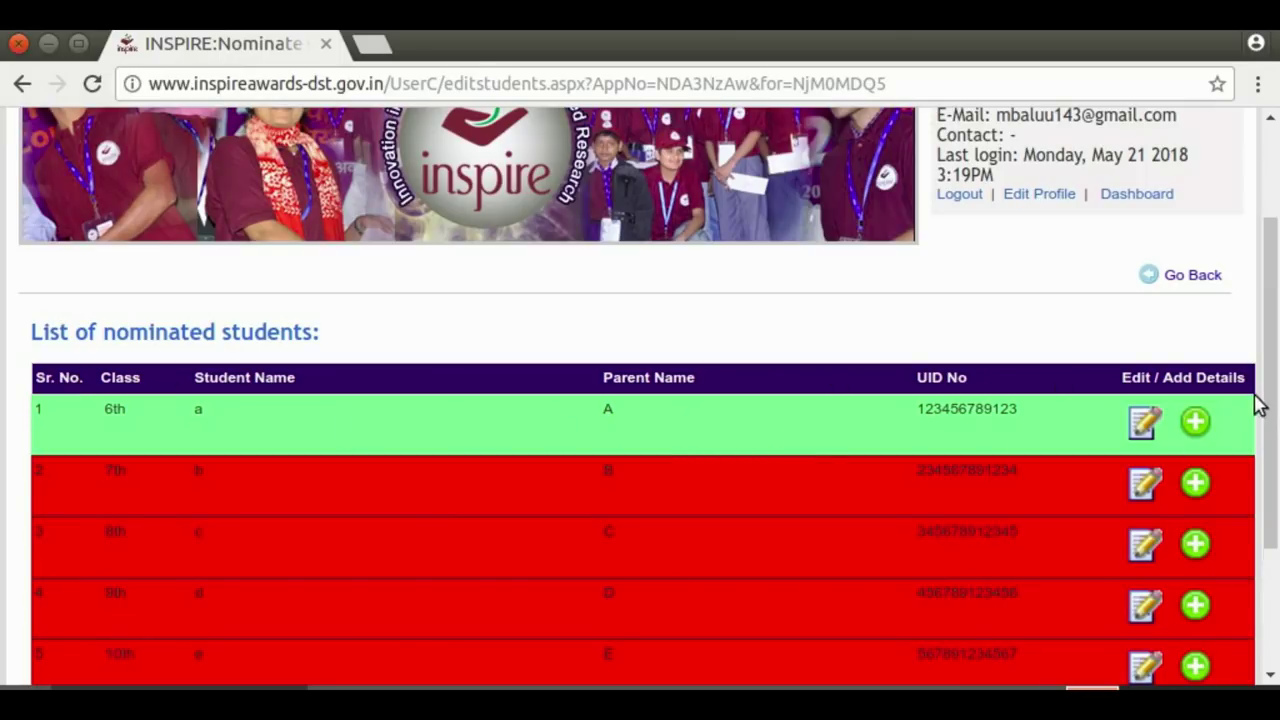
pyautogui.scroll(-2, 1274, 360)
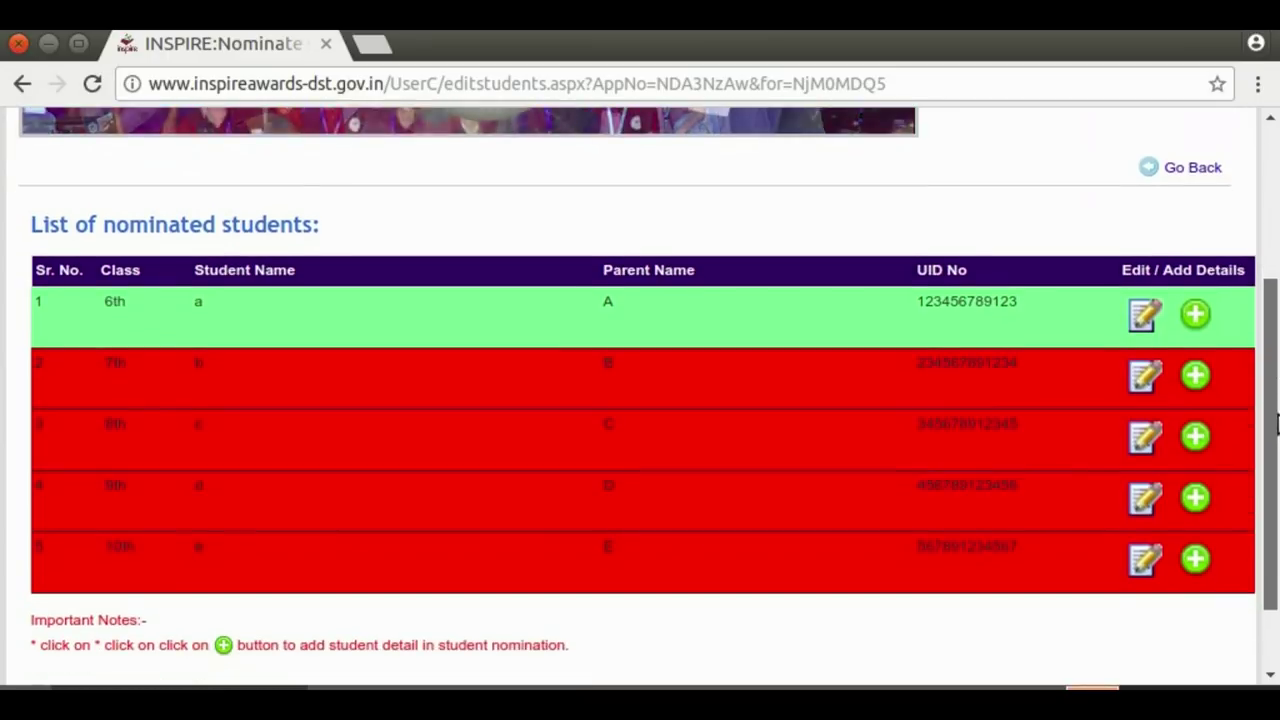
pyautogui.click(1196, 311)
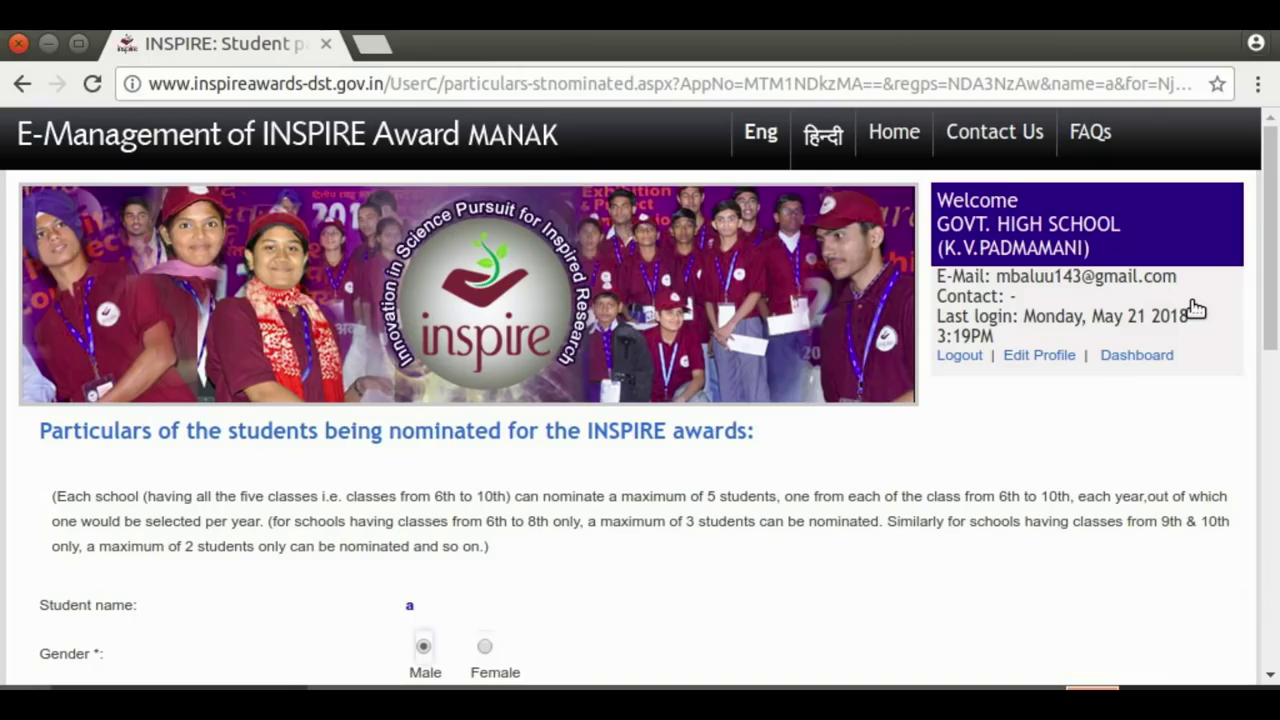
# Re-save student a's particulars unchanged with Save & Next
pyautogui.moveTo(1274, 228); pyautogui.dragTo(1276, 230)
pyautogui.moveTo(1270, 276); pyautogui.dragTo(1266, 614)
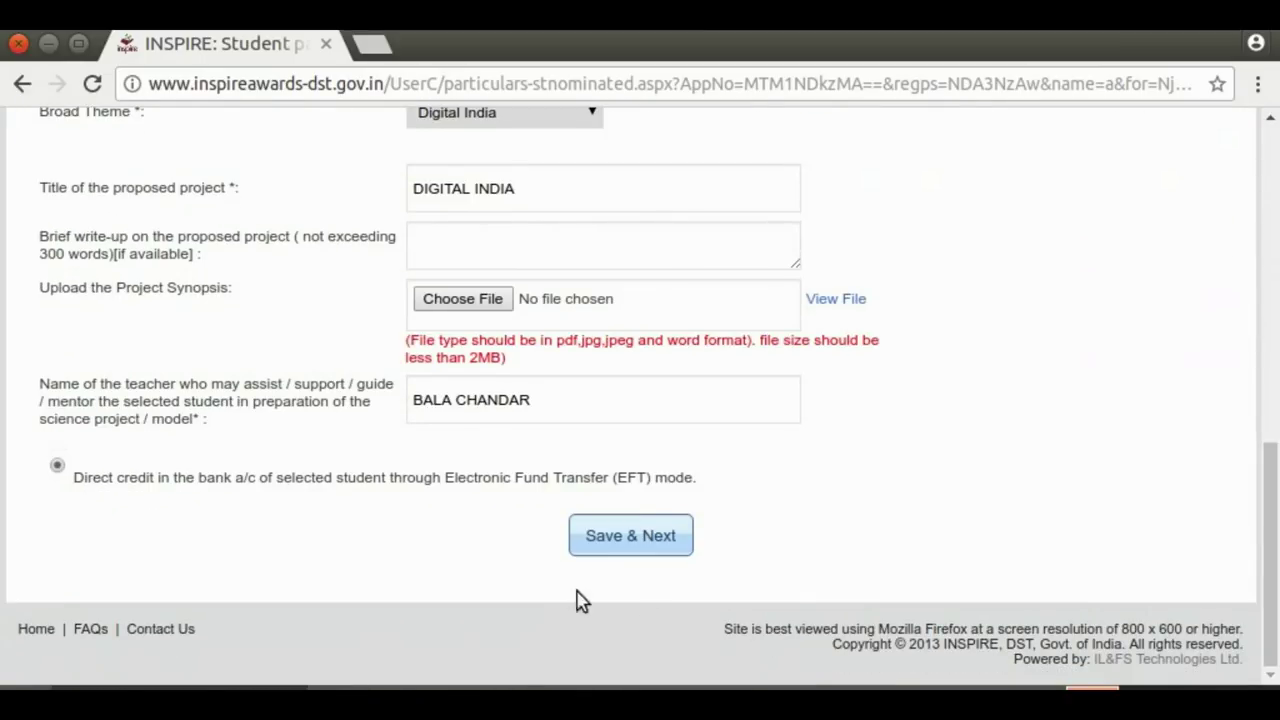
pyautogui.click(602, 538)
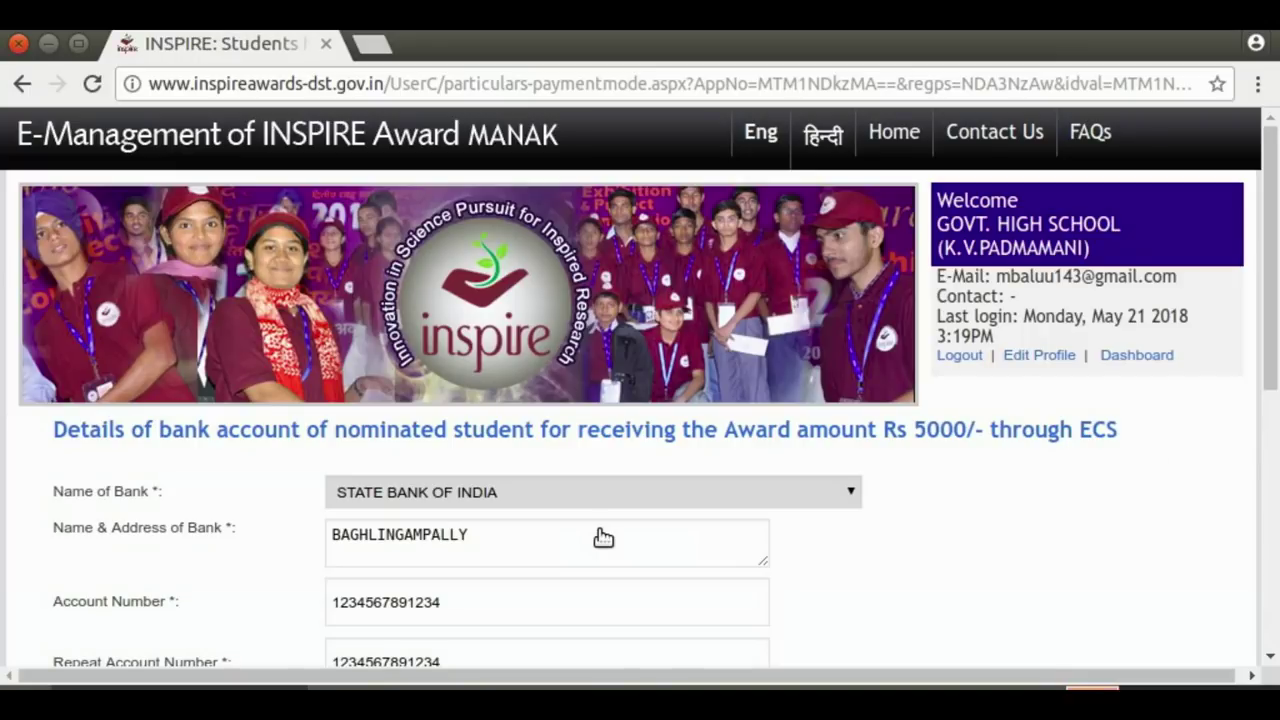
# Certify the passbook check, save bank details, and continue keeping the existing photo
pyautogui.moveTo(1268, 300); pyautogui.dragTo(1268, 565)
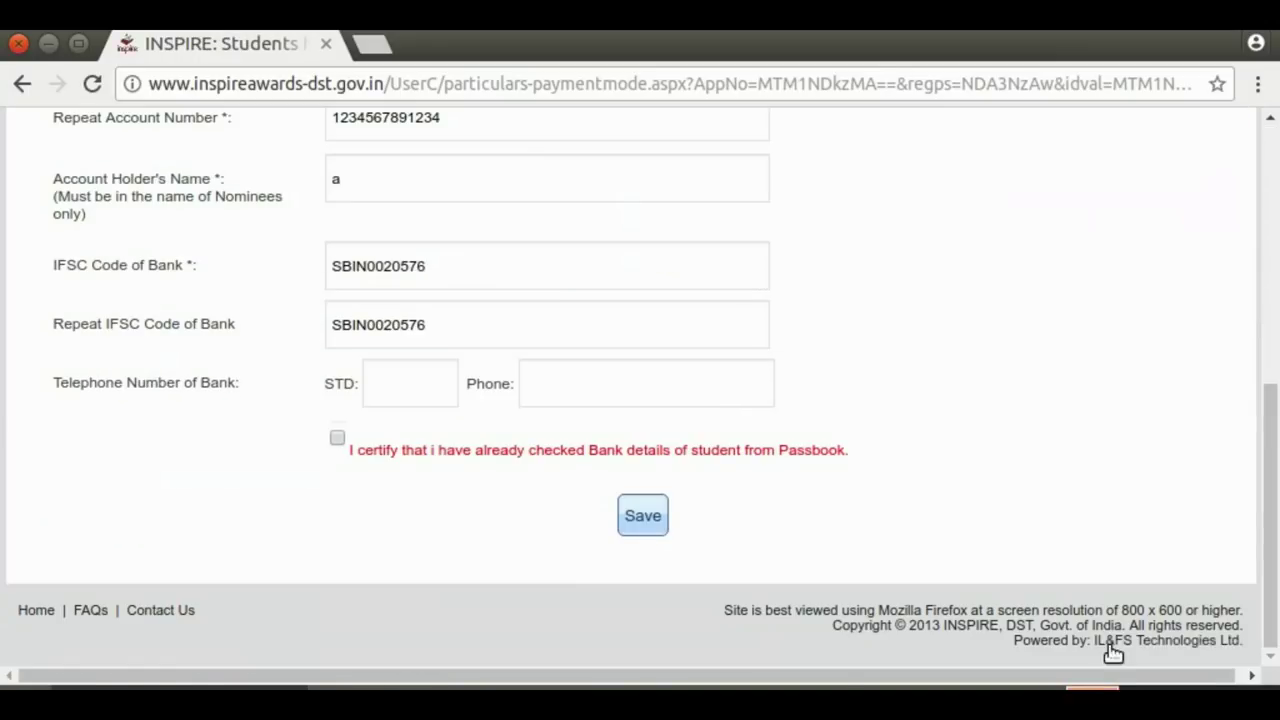
pyautogui.click(337, 437)
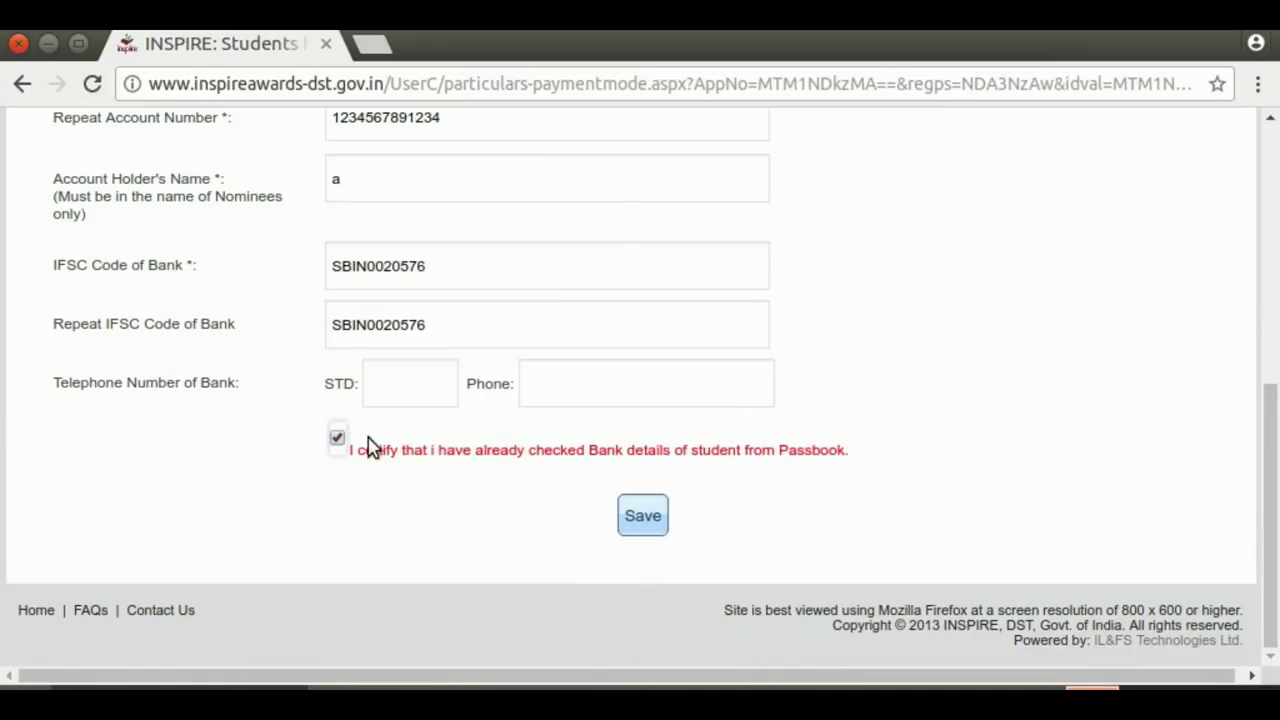
pyautogui.click(637, 519)
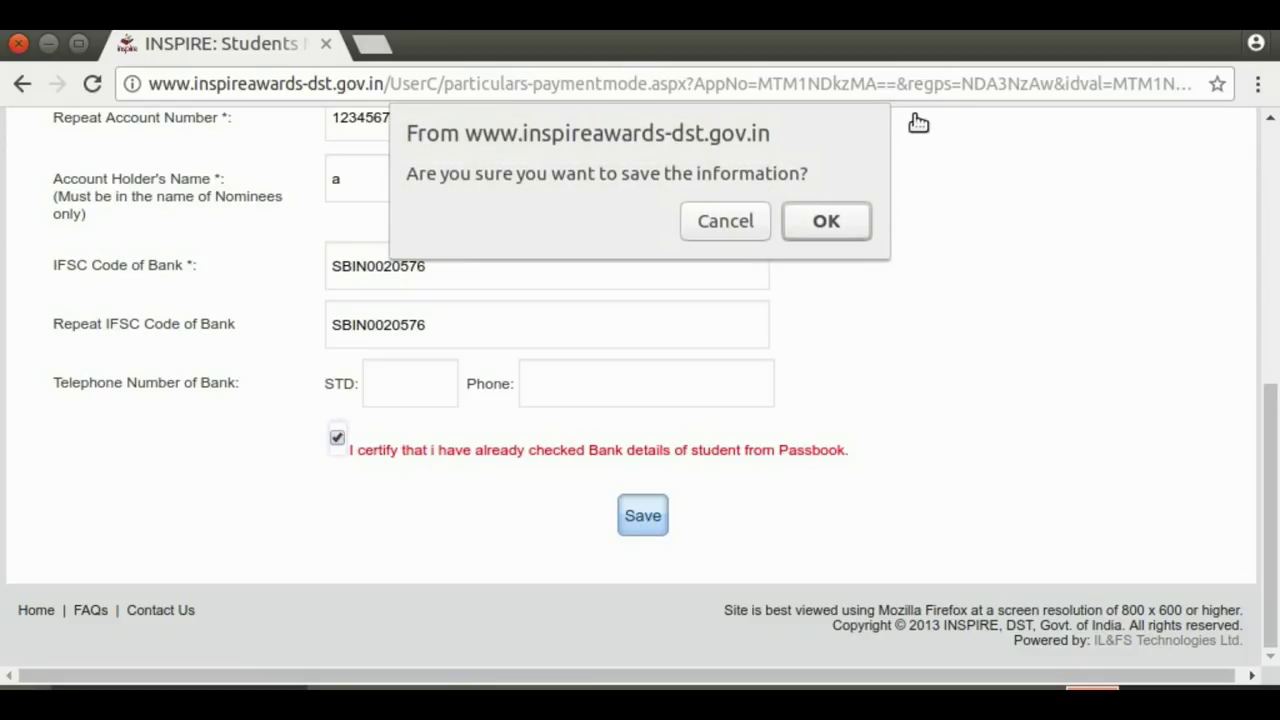
pyautogui.click(826, 222)
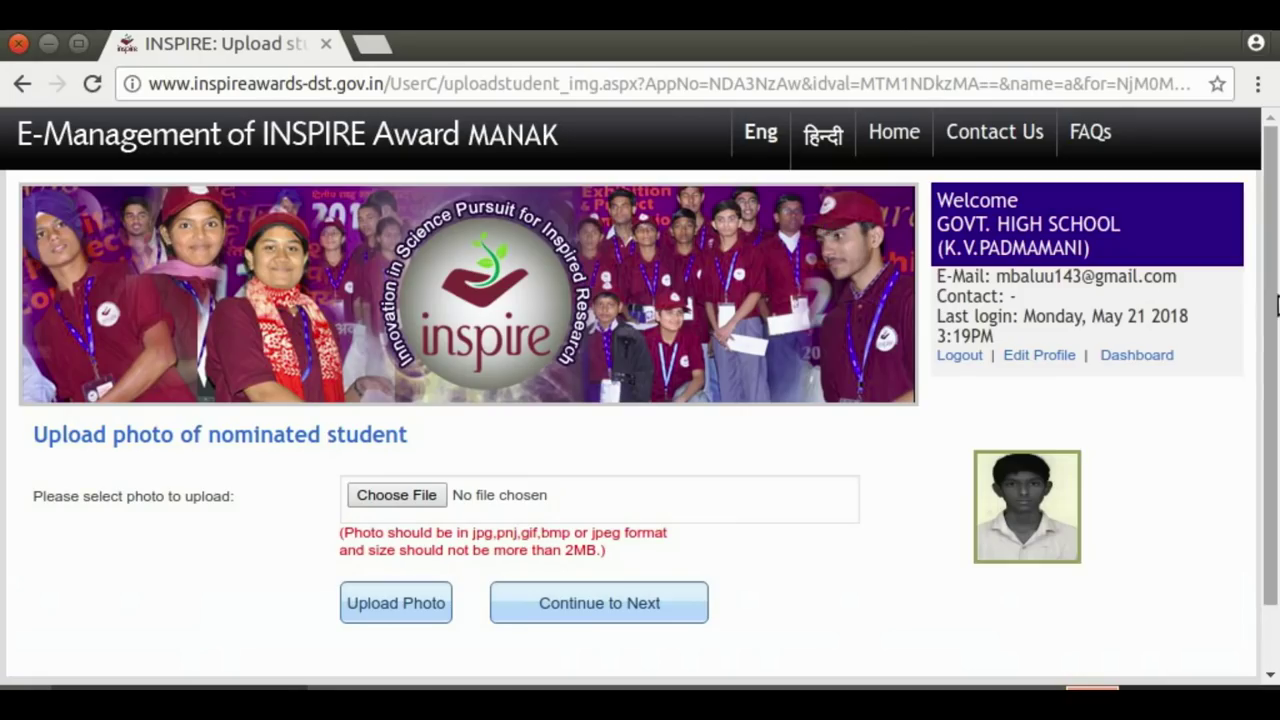
pyautogui.click(572, 610)
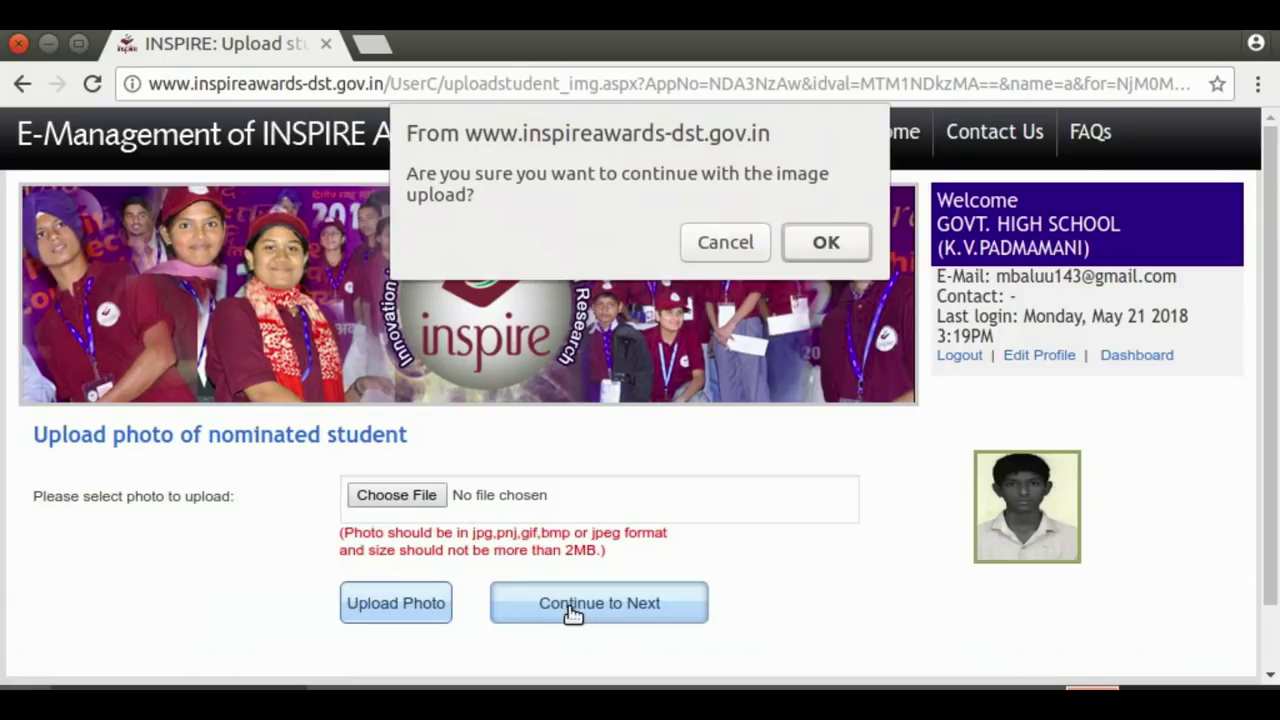
pyautogui.click(805, 245)
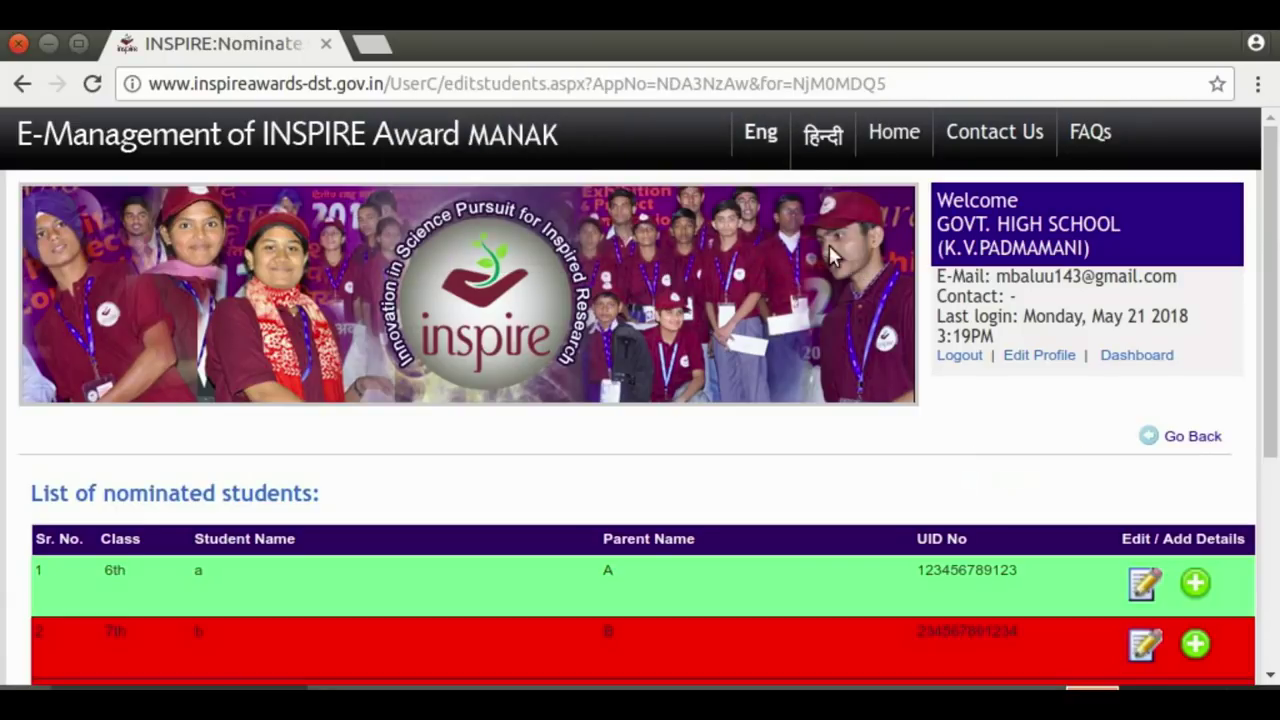
# Scroll the nominated list to check rows 1–4 green and row 5 red
pyautogui.moveTo(1273, 318); pyautogui.dragTo(1275, 490)
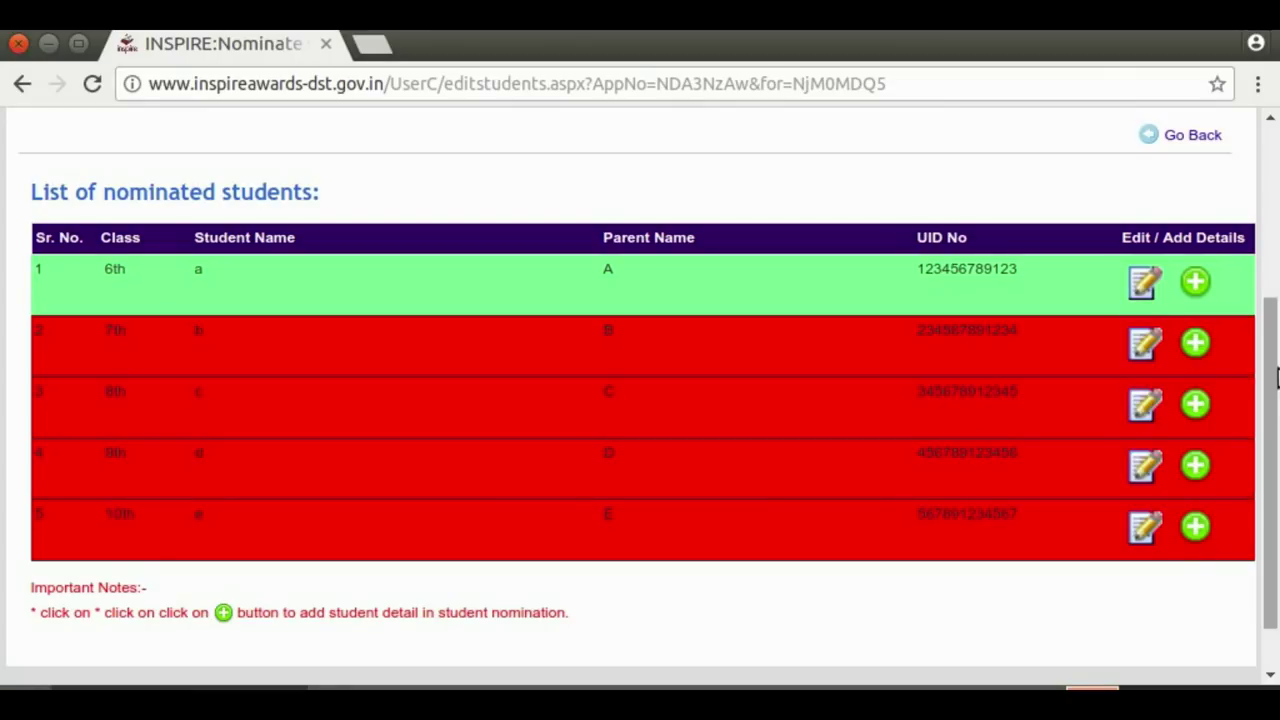
pyautogui.moveTo(1273, 370); pyautogui.dragTo(1266, 477)
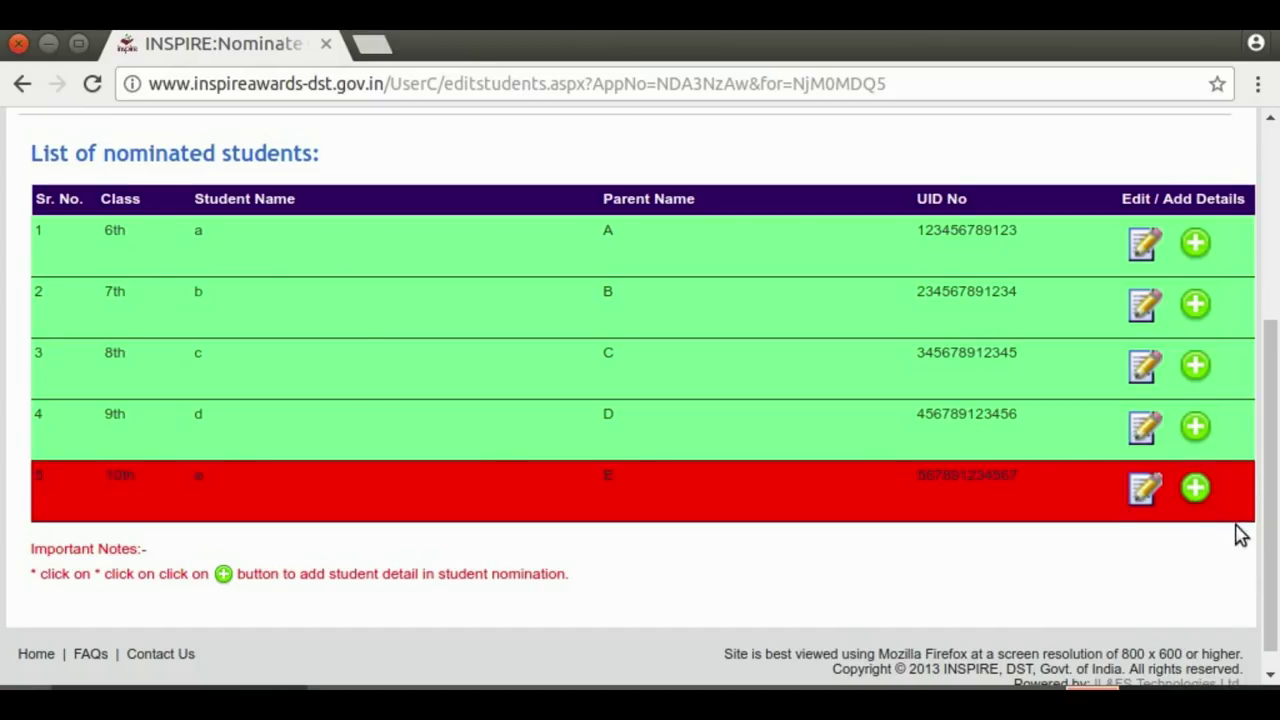
pyautogui.moveTo(1272, 482); pyautogui.dragTo(1276, 463)
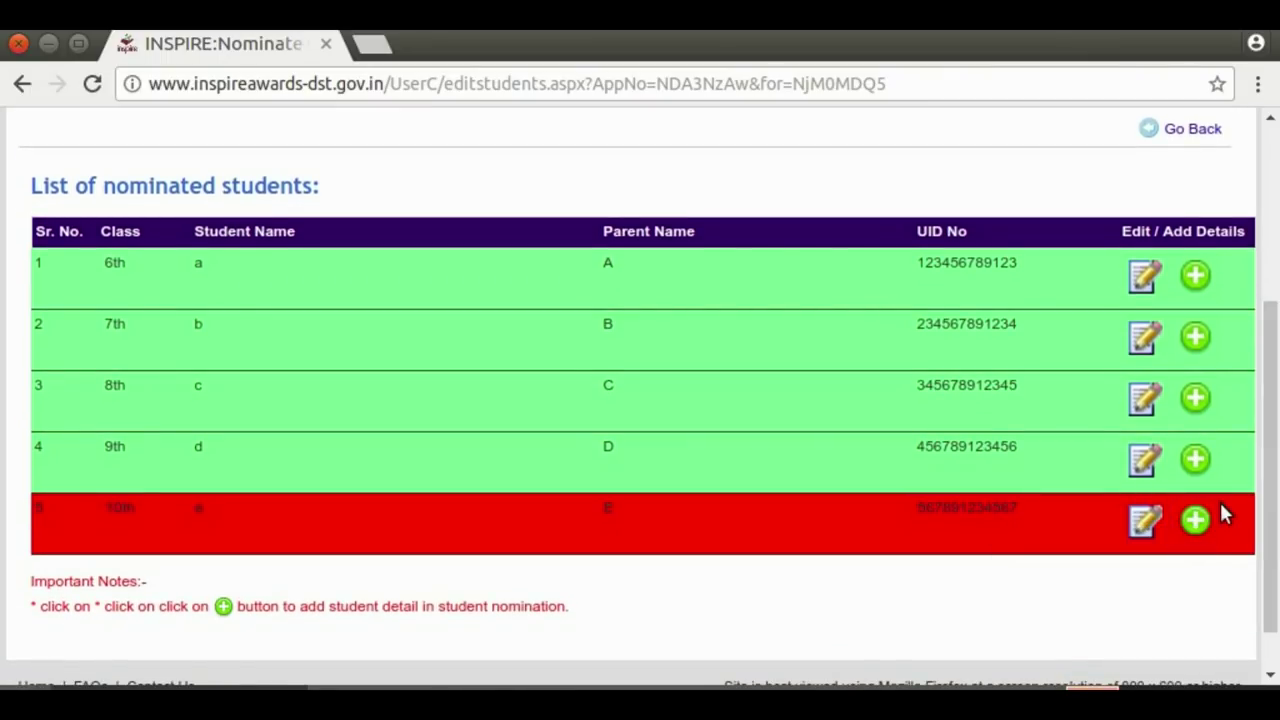
pyautogui.moveTo(1271, 494); pyautogui.dragTo(1276, 233)
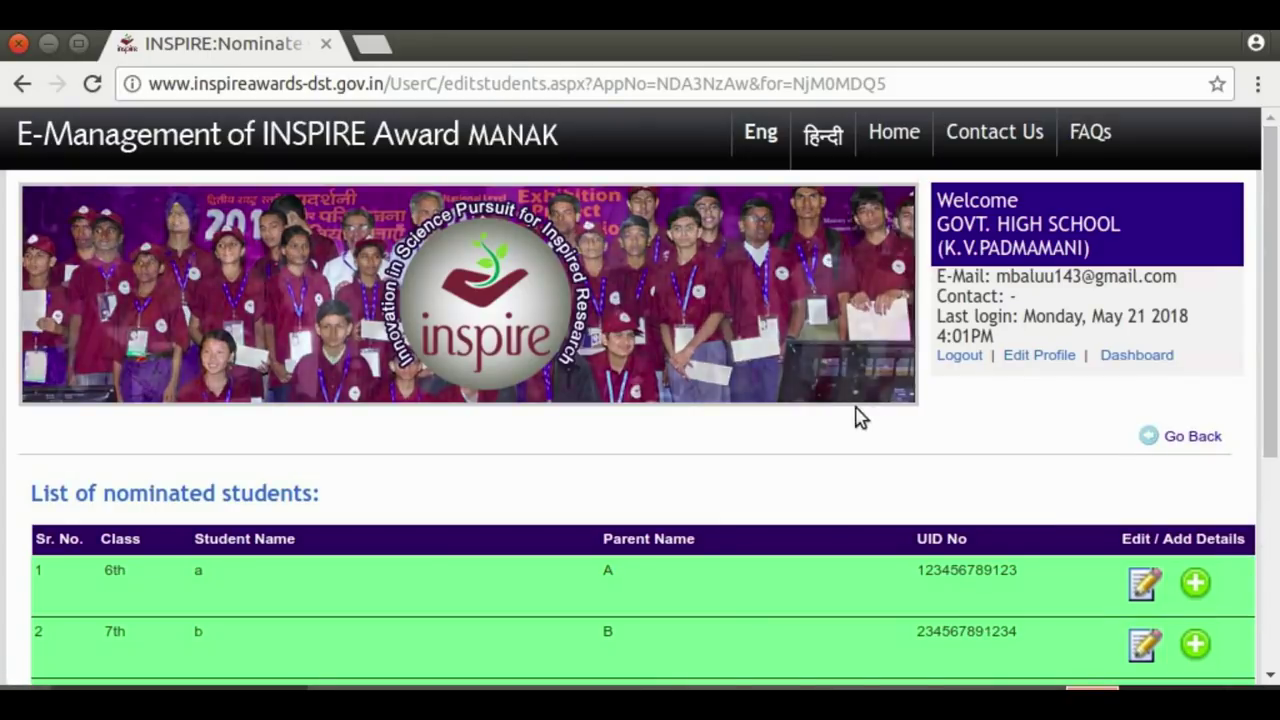
# Log out, dismiss both alerts, and reopen the School Authority login form
pyautogui.click(957, 357)
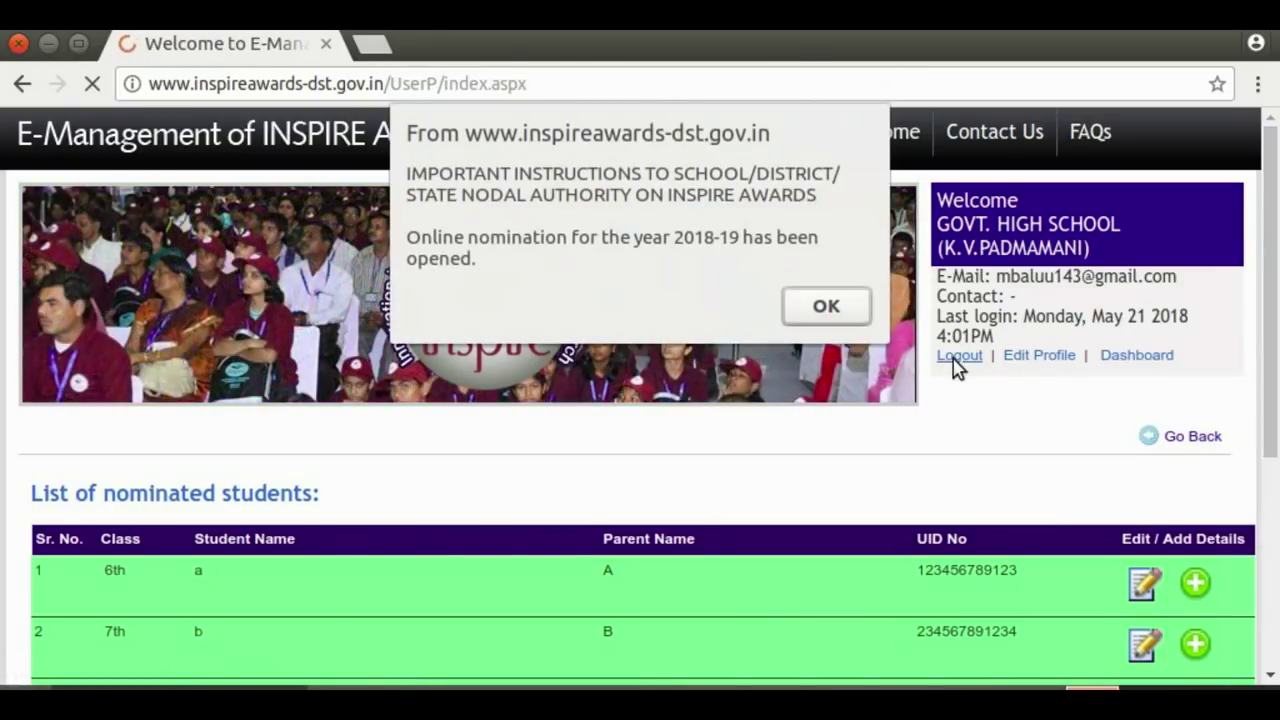
pyautogui.click(826, 306)
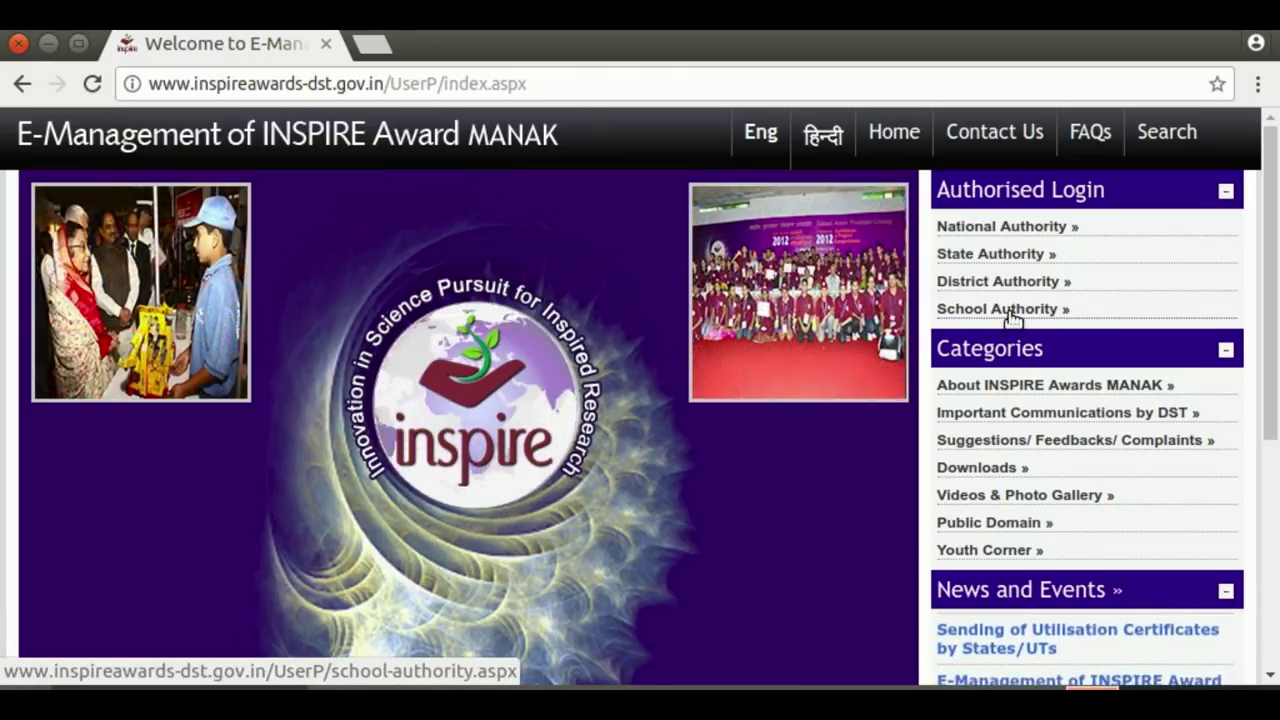
pyautogui.click(1010, 312)
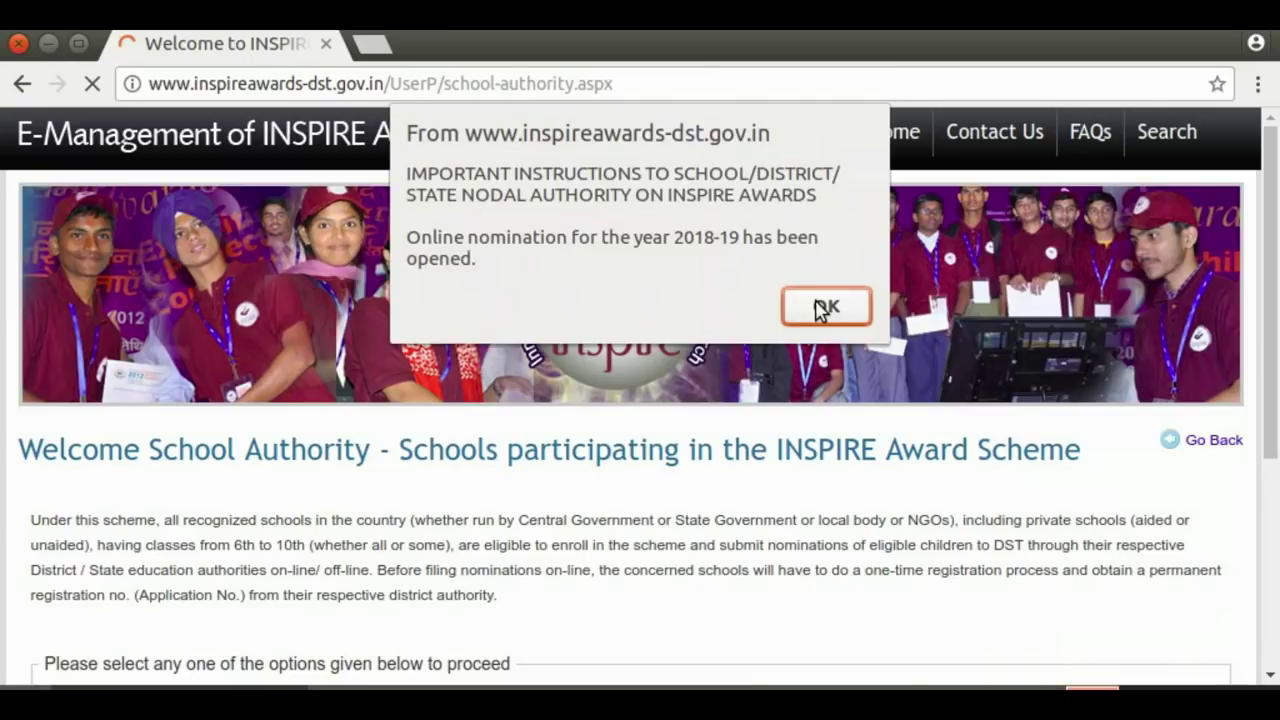
pyautogui.click(820, 306)
pyautogui.moveTo(1274, 249); pyautogui.dragTo(1274, 432)
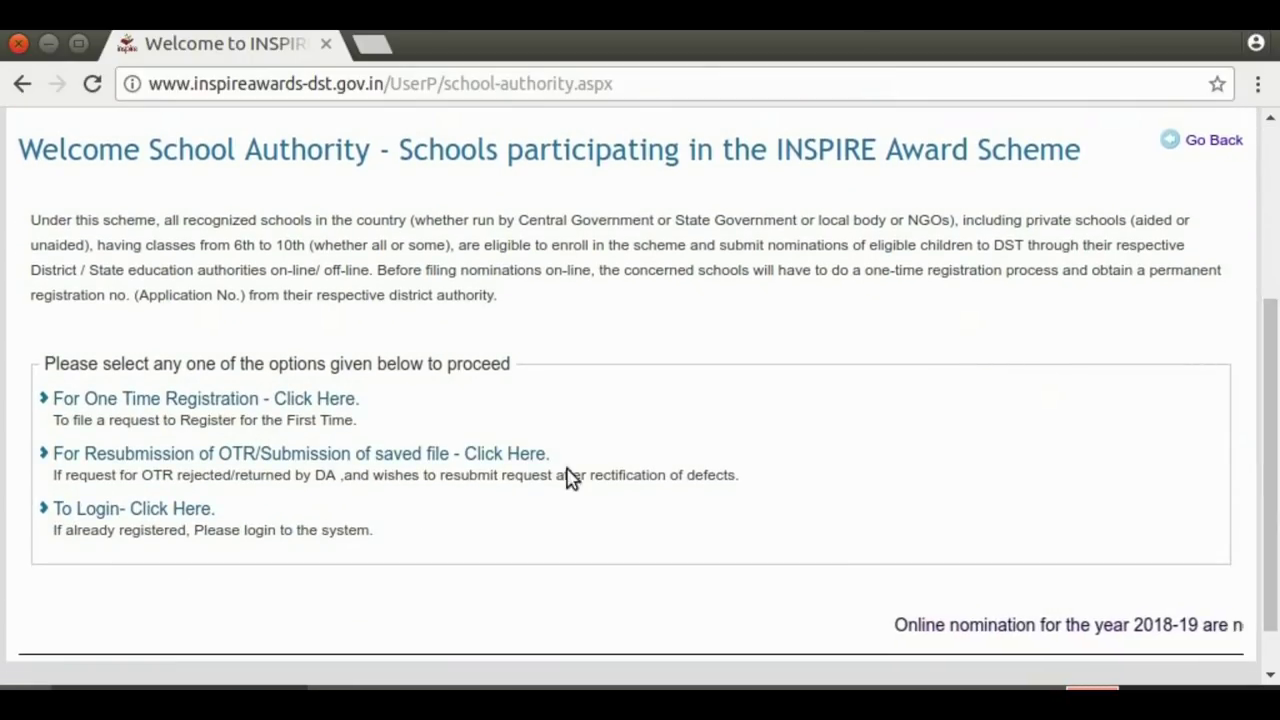
pyautogui.click(120, 518)
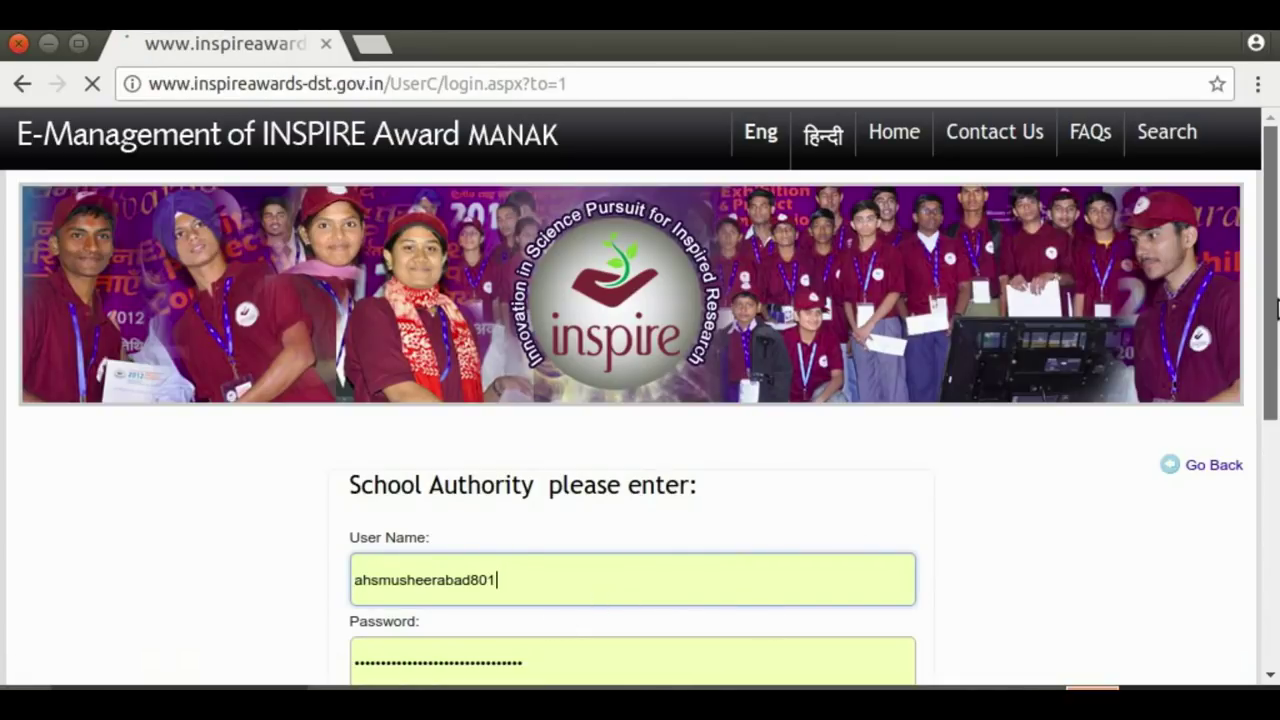
# Log back in as the school authority with the retyped password and the captcha code
pyautogui.moveTo(1277, 318); pyautogui.dragTo(1275, 402)
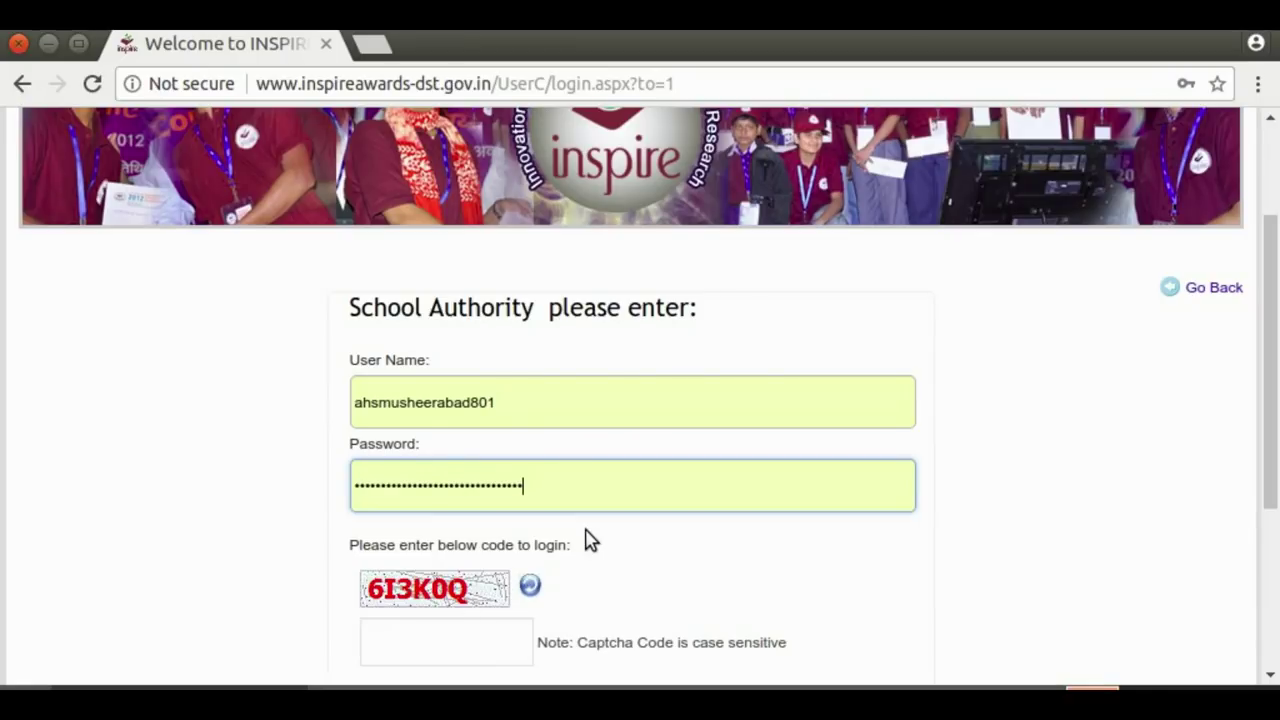
pyautogui.press('BackSpace')
pyautogui.press('BackSpace')
pyautogui.press('BackSpace')
pyautogui.press('BackSpace')
pyautogui.press('BackSpace')
pyautogui.press('BackSpace')
pyautogui.press('BackSpace')
pyautogui.press('BackSpace')
pyautogui.press('BackSpace')
pyautogui.press('BackSpace')
pyautogui.press('BackSpace')
pyautogui.press('BackSpace')
pyautogui.press('BackSpace')
pyautogui.press('BackSpace')
pyautogui.press('BackSpace')
pyautogui.press('BackSpace')
pyautogui.press('BackSpace')
pyautogui.press('BackSpace')
pyautogui.press('BackSpace')
pyautogui.press('BackSpace')
pyautogui.press('BackSpace')
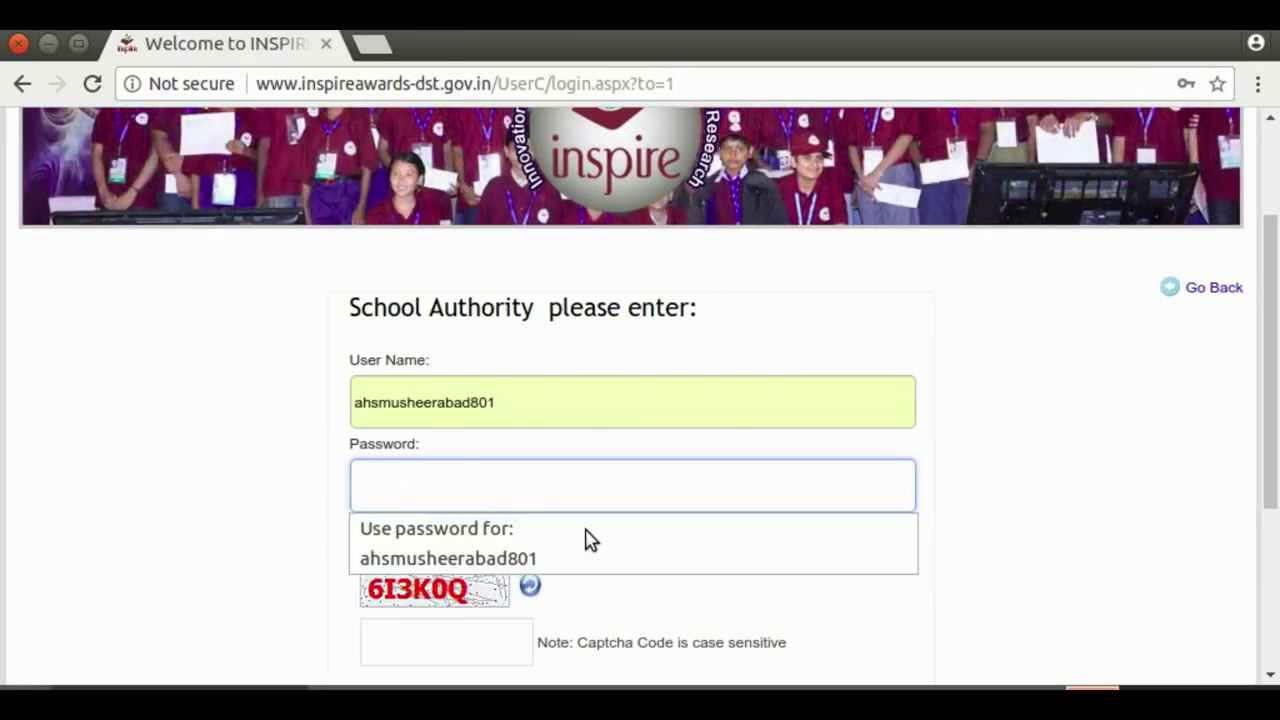
pyautogui.write('••')
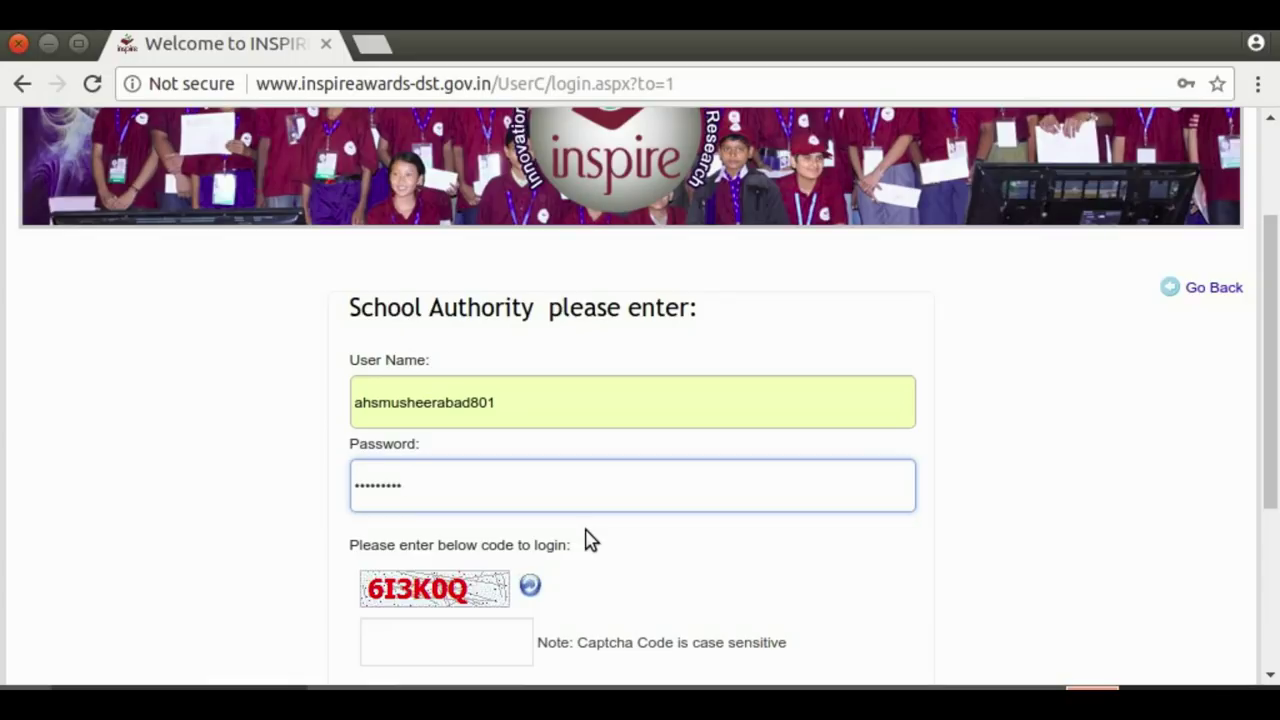
pyautogui.click(418, 636)
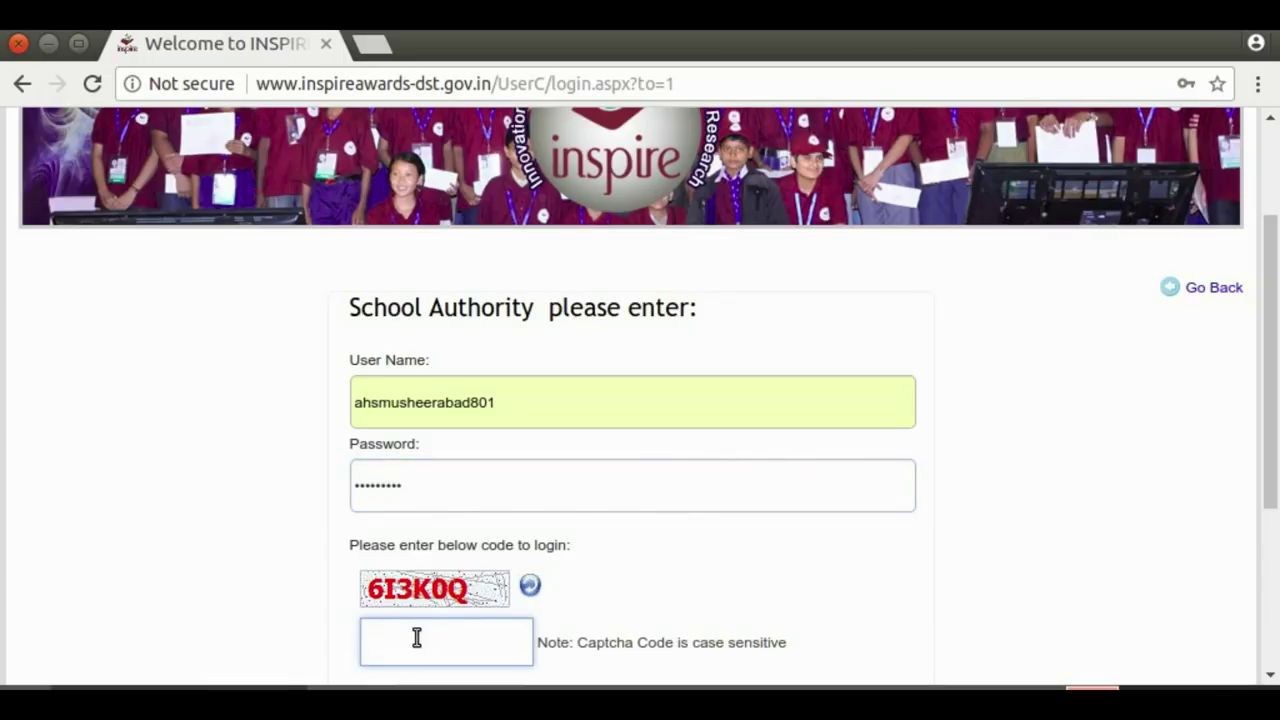
pyautogui.write('6I3K')
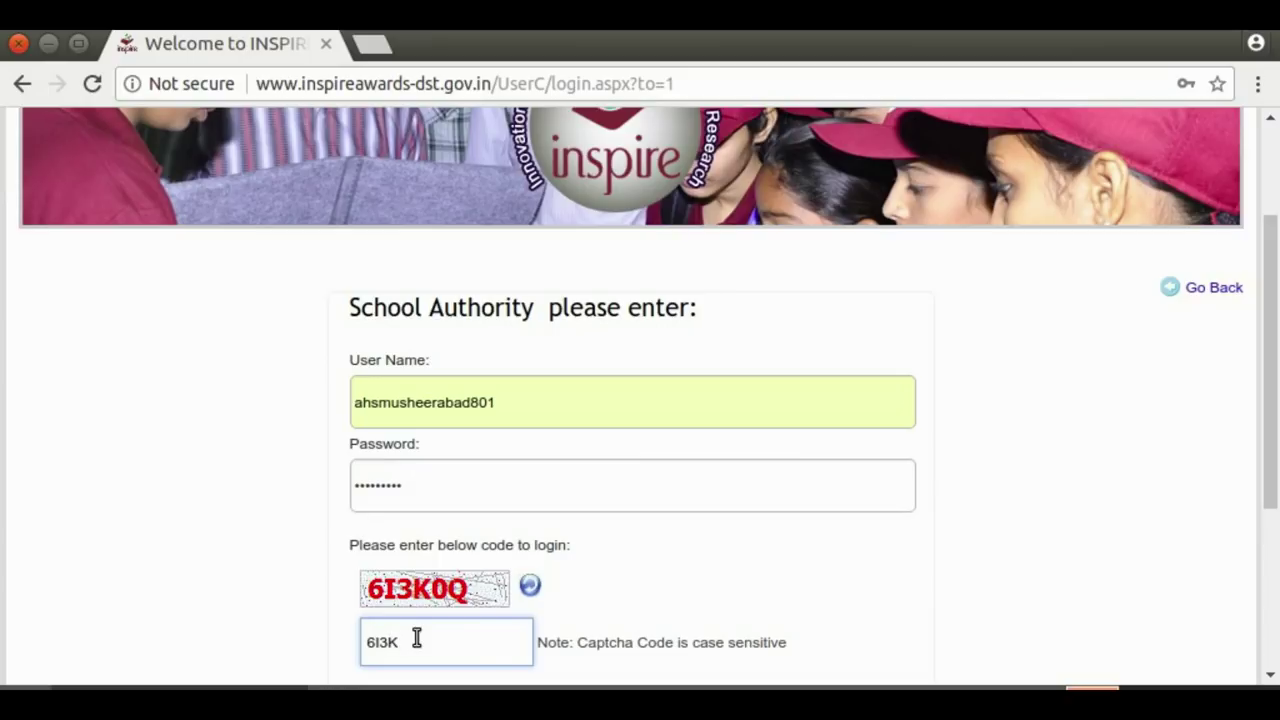
pyautogui.write('0Q')
pyautogui.moveTo(1271, 363); pyautogui.dragTo(1276, 452)
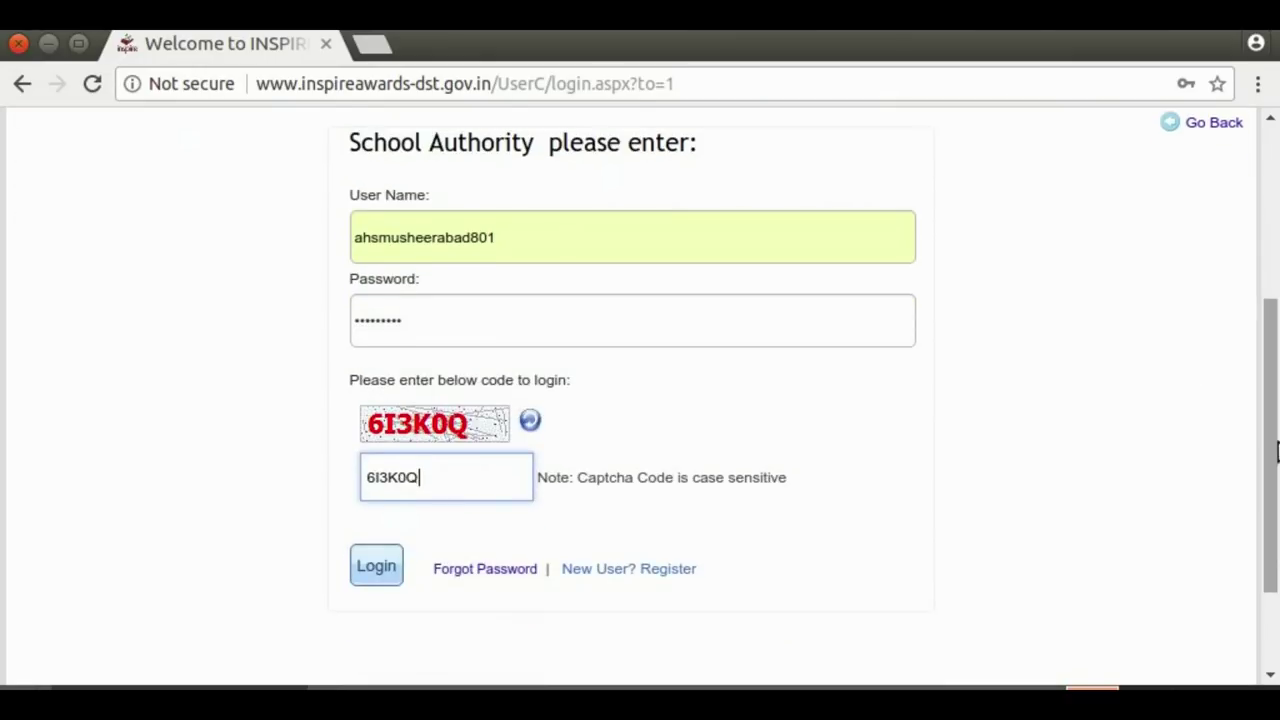
pyautogui.click(366, 577)
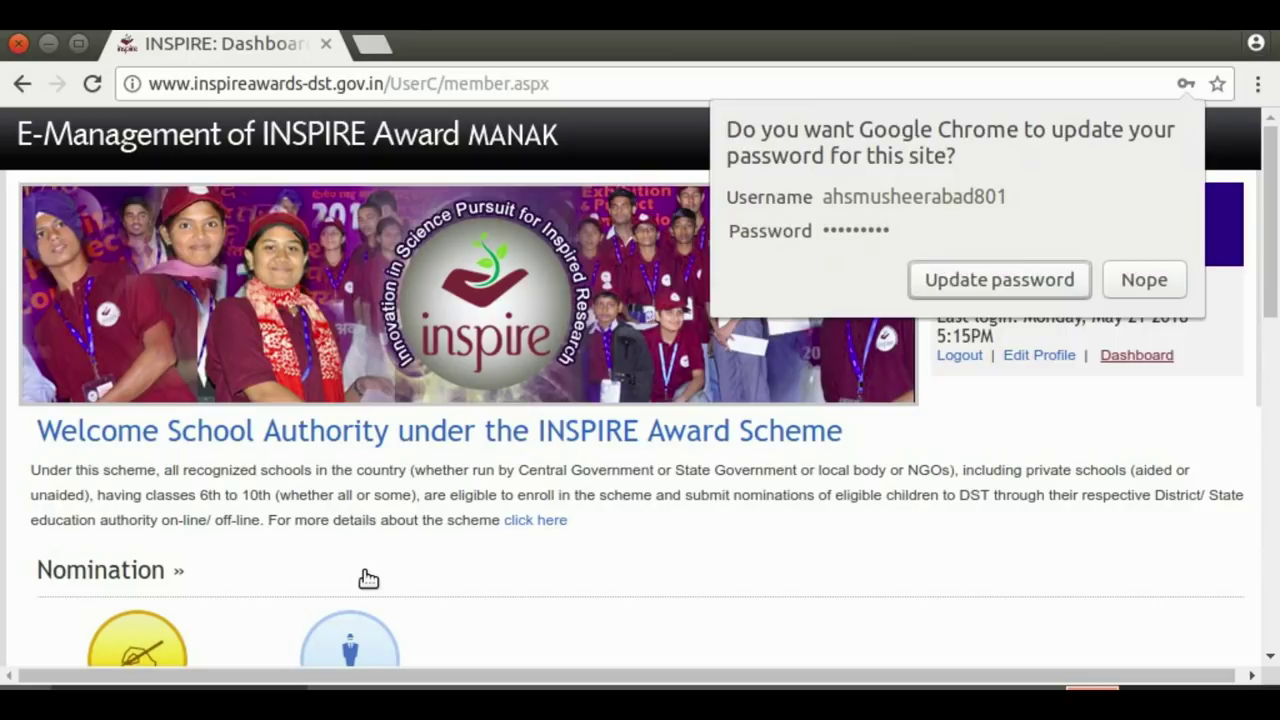
# Decline Chrome's password update, then try Forward Nomination to DA and acknowledge the already-nominated alert
pyautogui.click(1150, 279)
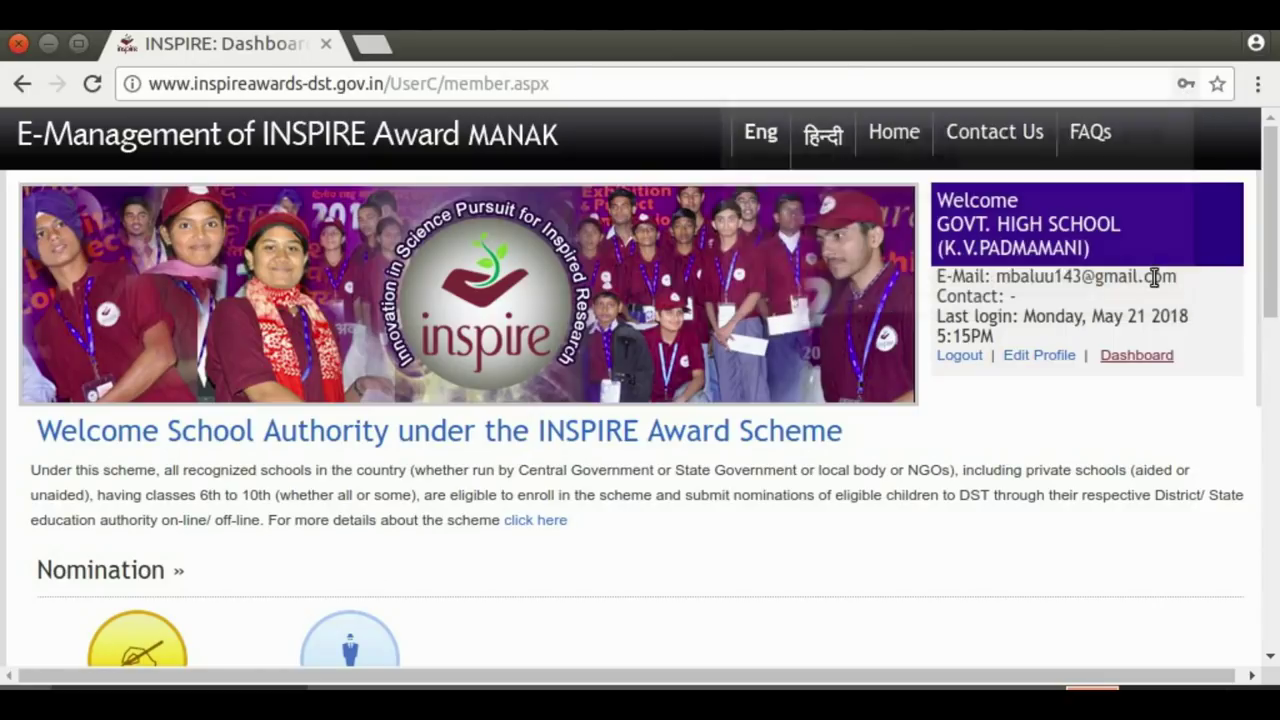
pyautogui.moveTo(1275, 228); pyautogui.dragTo(1275, 337)
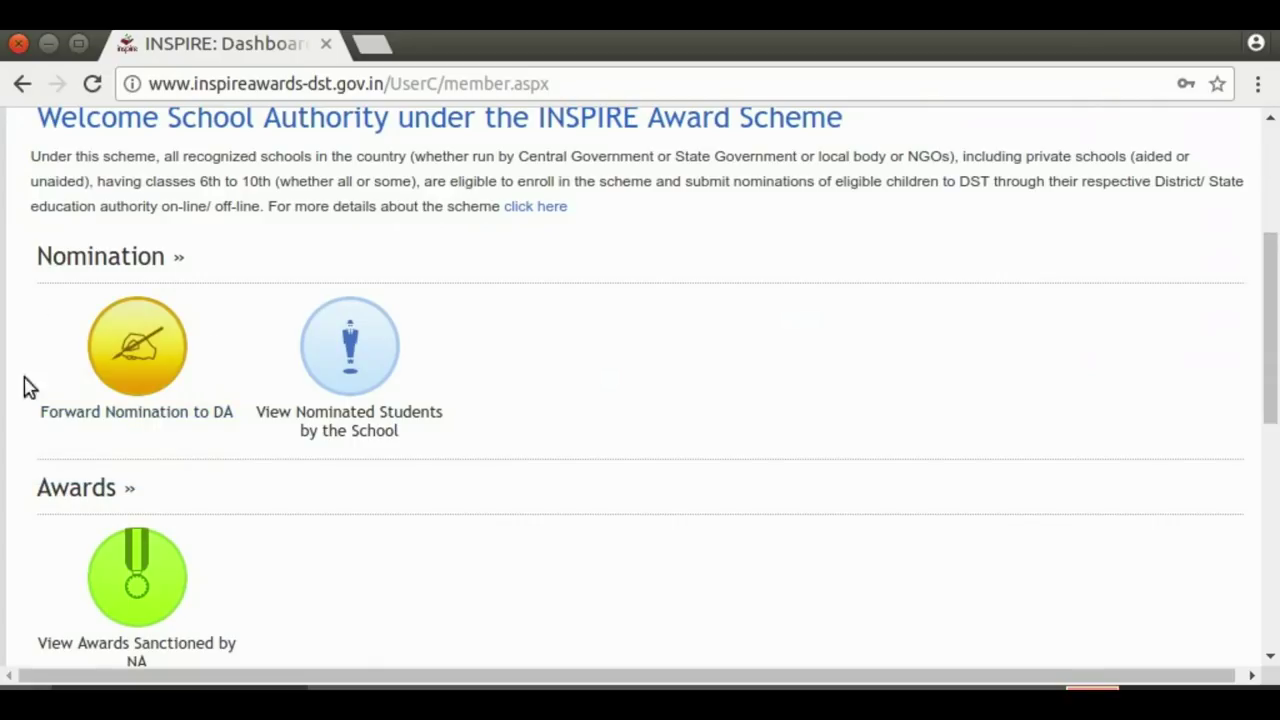
pyautogui.click(136, 370)
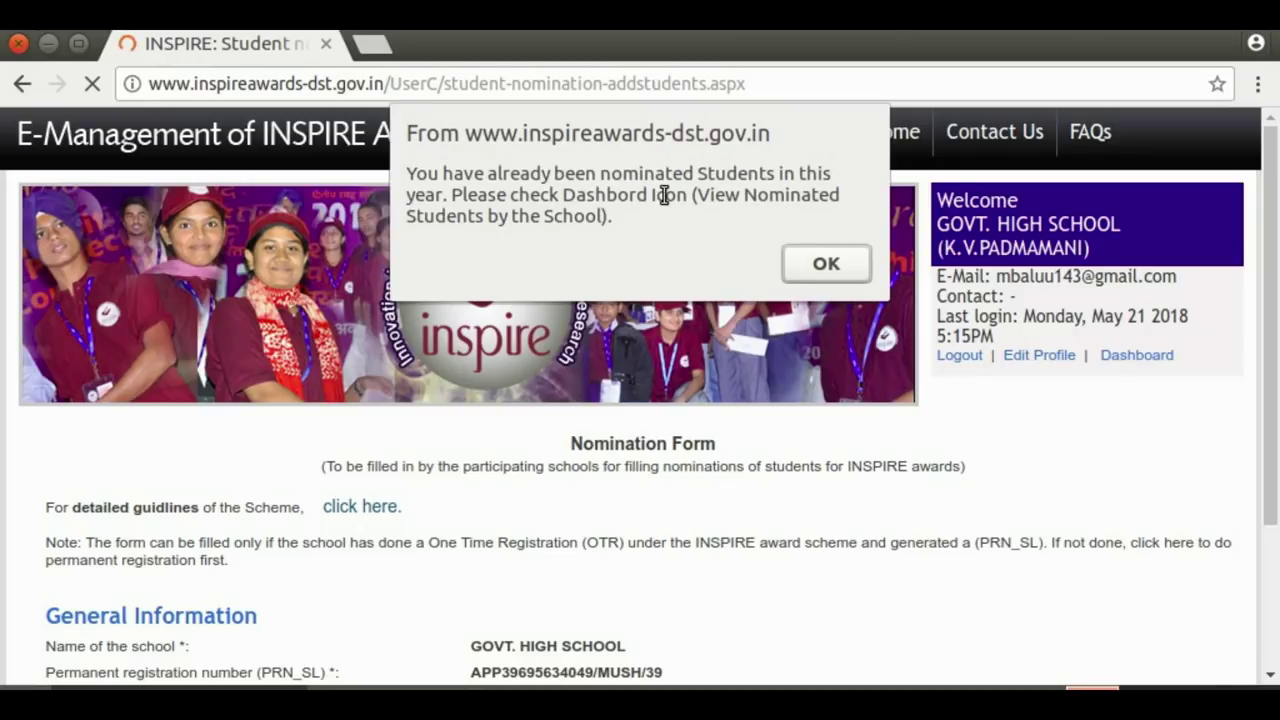
pyautogui.click(826, 265)
# Open View Nominated Students by the School and view the 2018-19 application's student list
pyautogui.scroll(-4, 1268, 220)
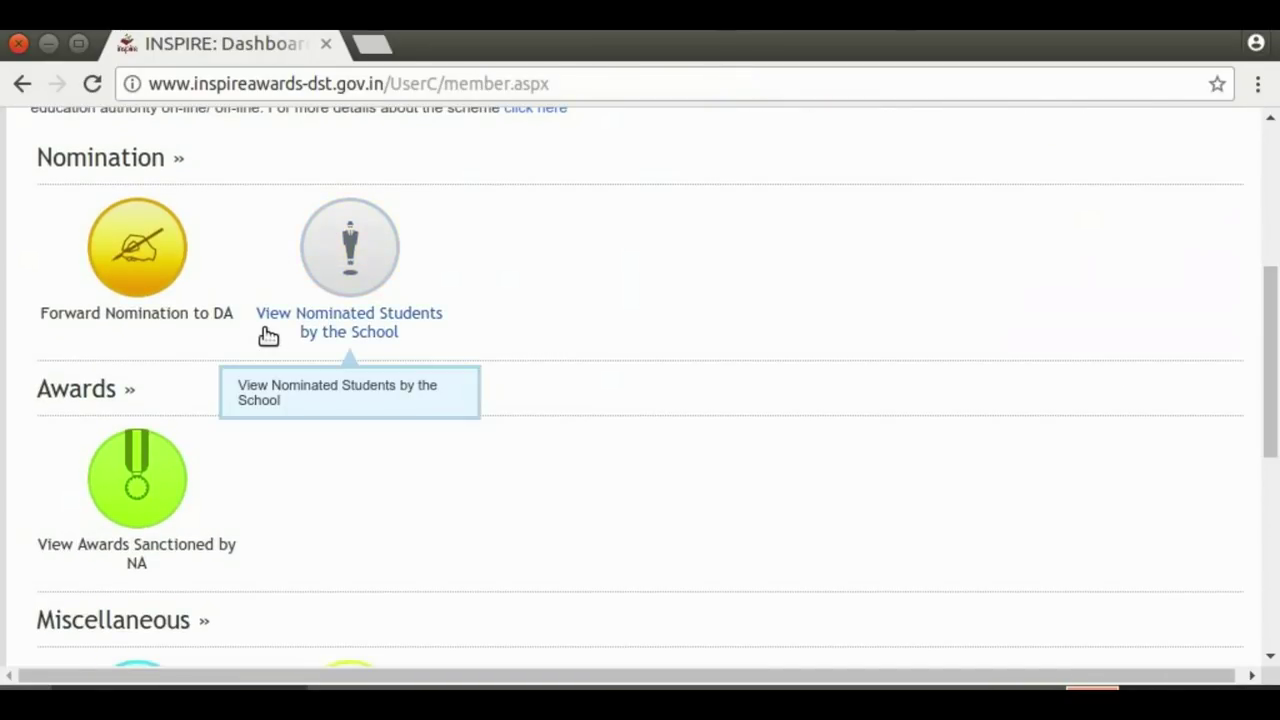
pyautogui.click(369, 265)
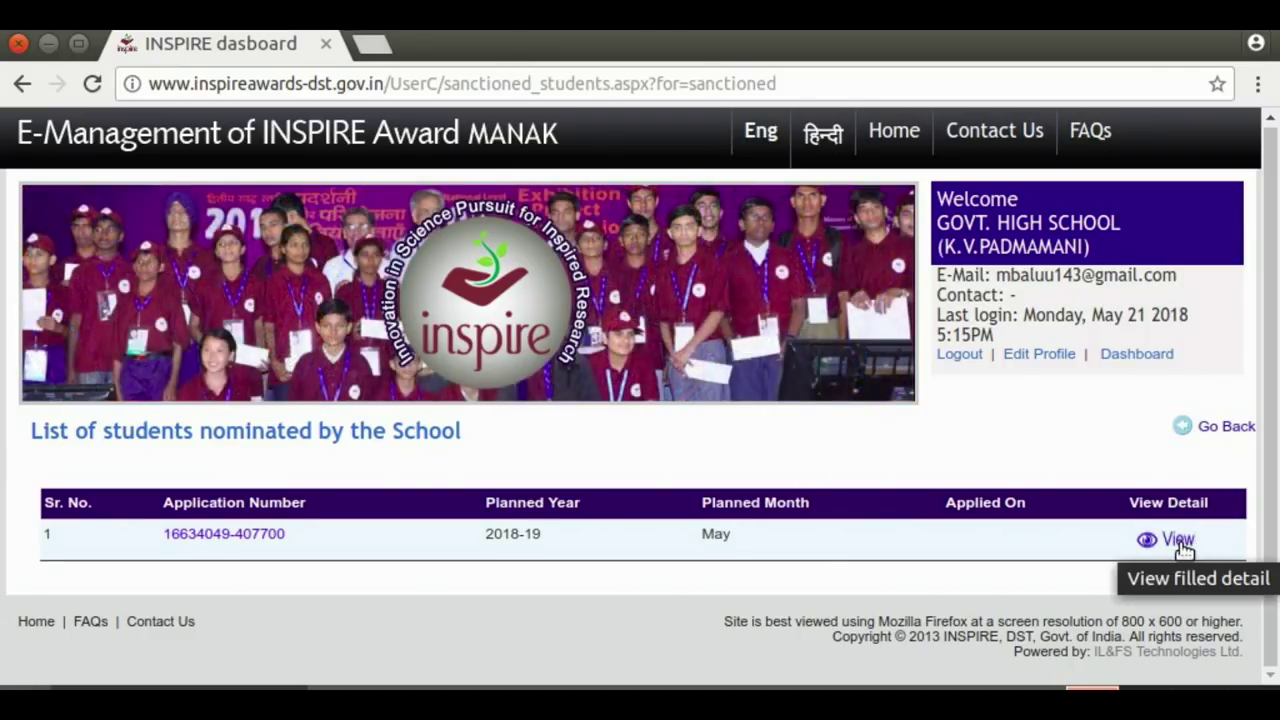
pyautogui.click(1179, 541)
pyautogui.moveTo(1276, 298); pyautogui.dragTo(1276, 458)
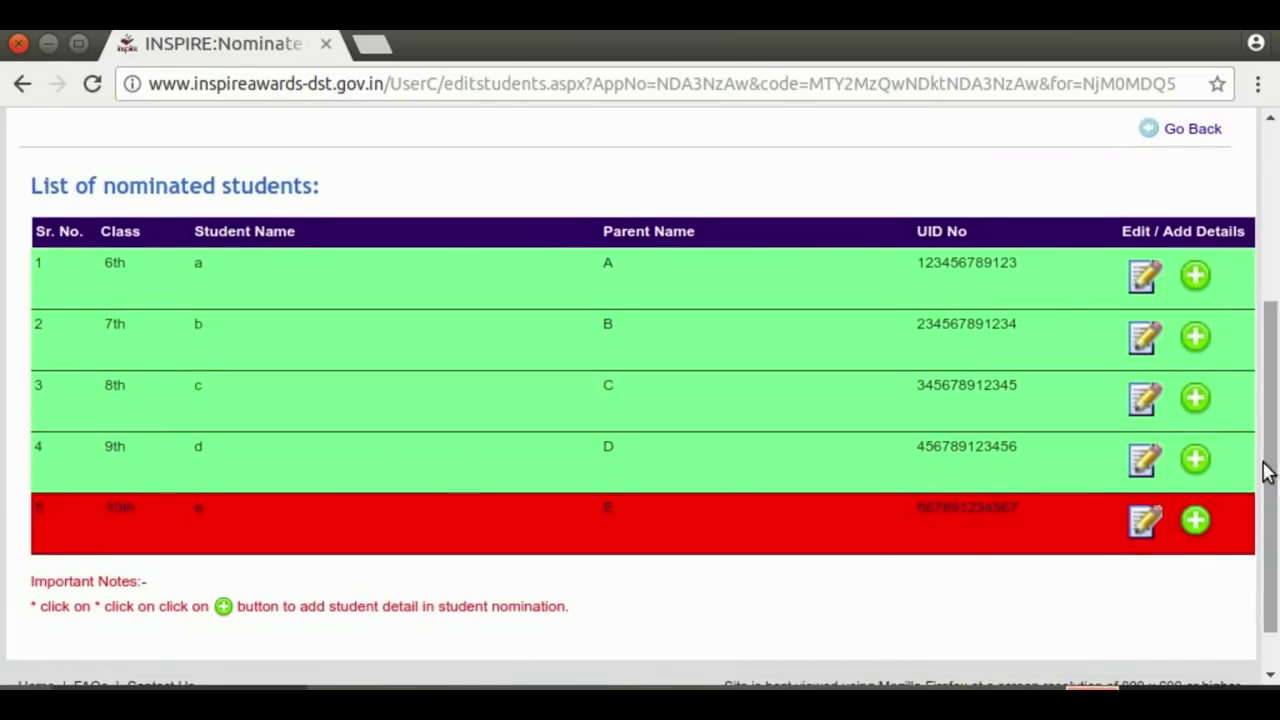
# Start the fifth student's particulars and set the date of birth to 15/08/2003
pyautogui.click(1198, 520)
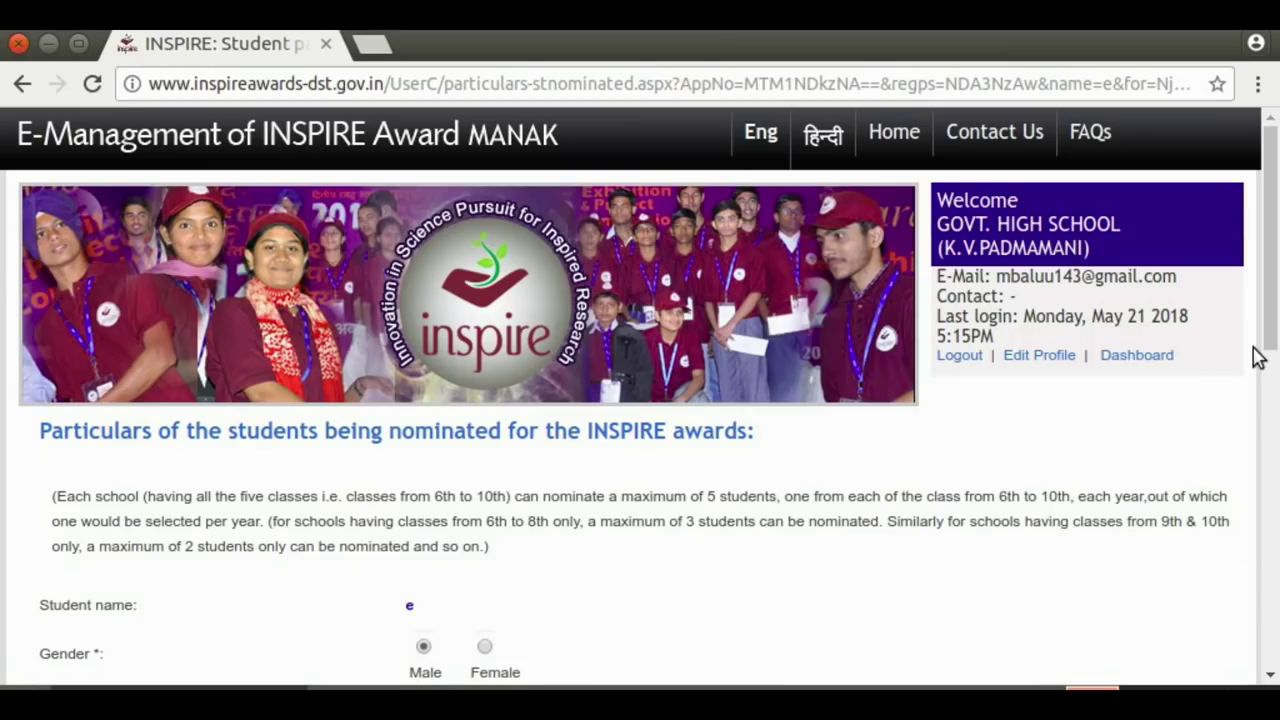
pyautogui.scroll(-3, 1271, 366)
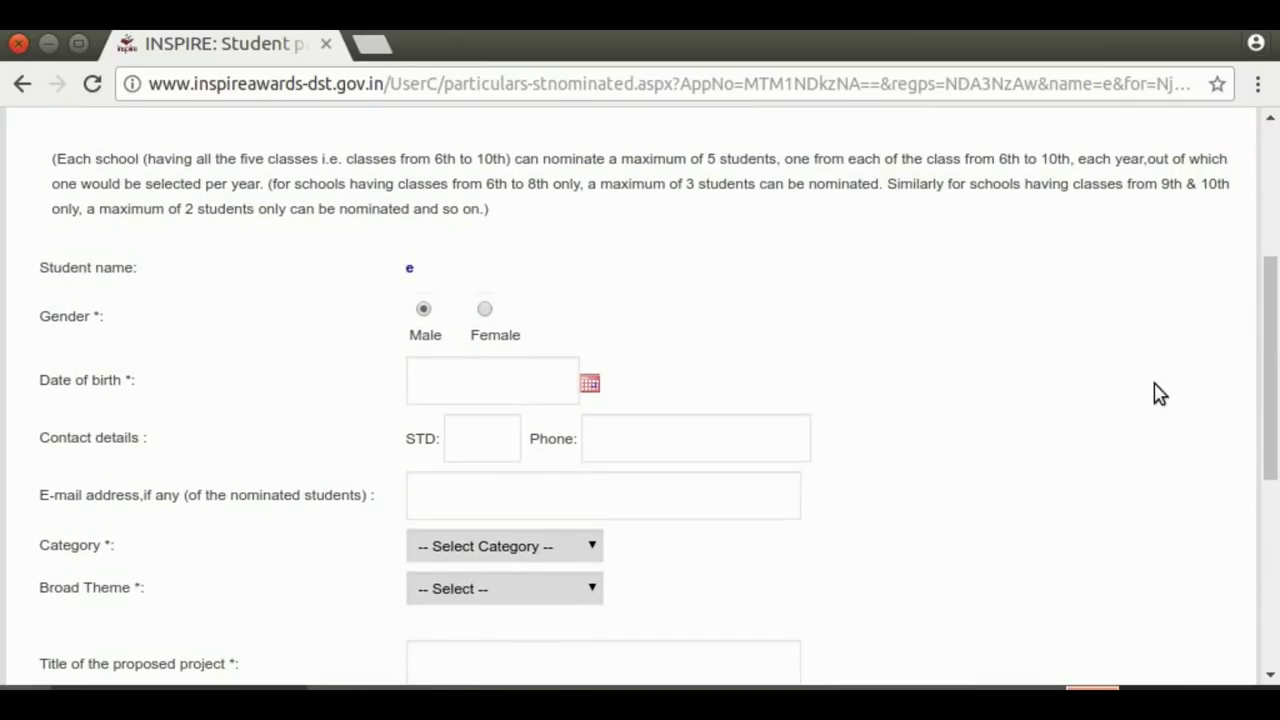
pyautogui.click(590, 386)
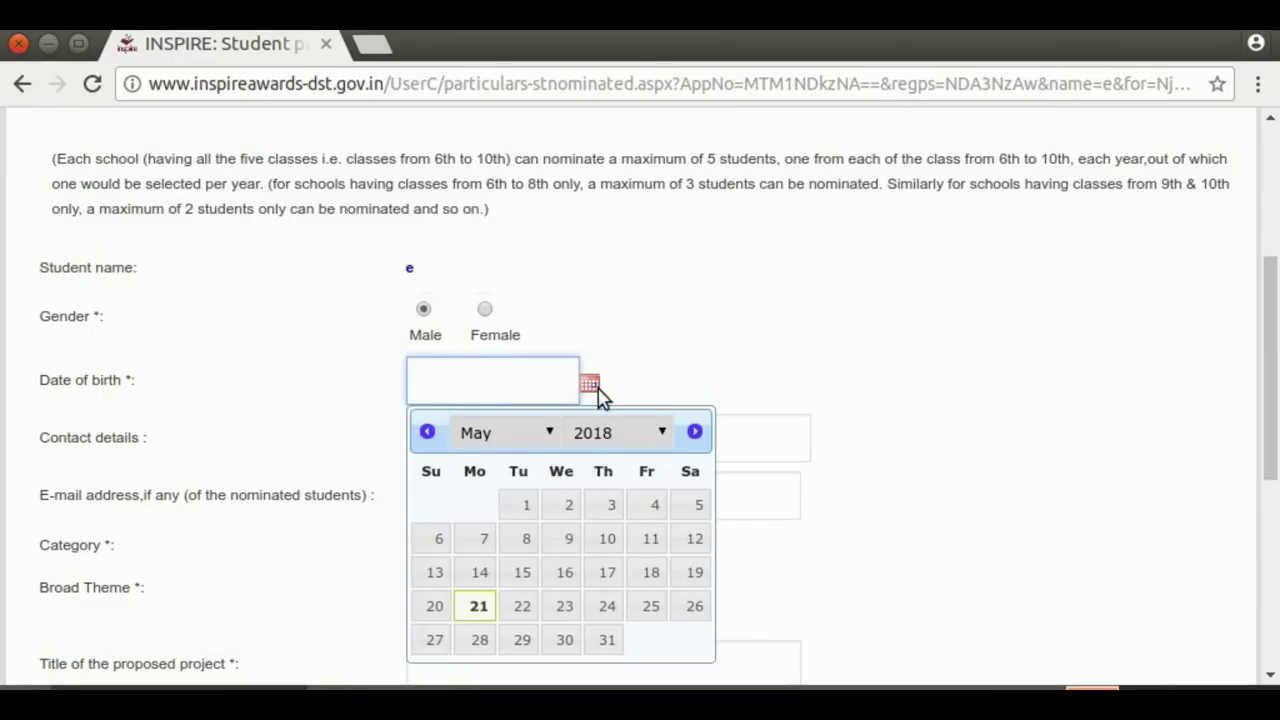
pyautogui.click(663, 436)
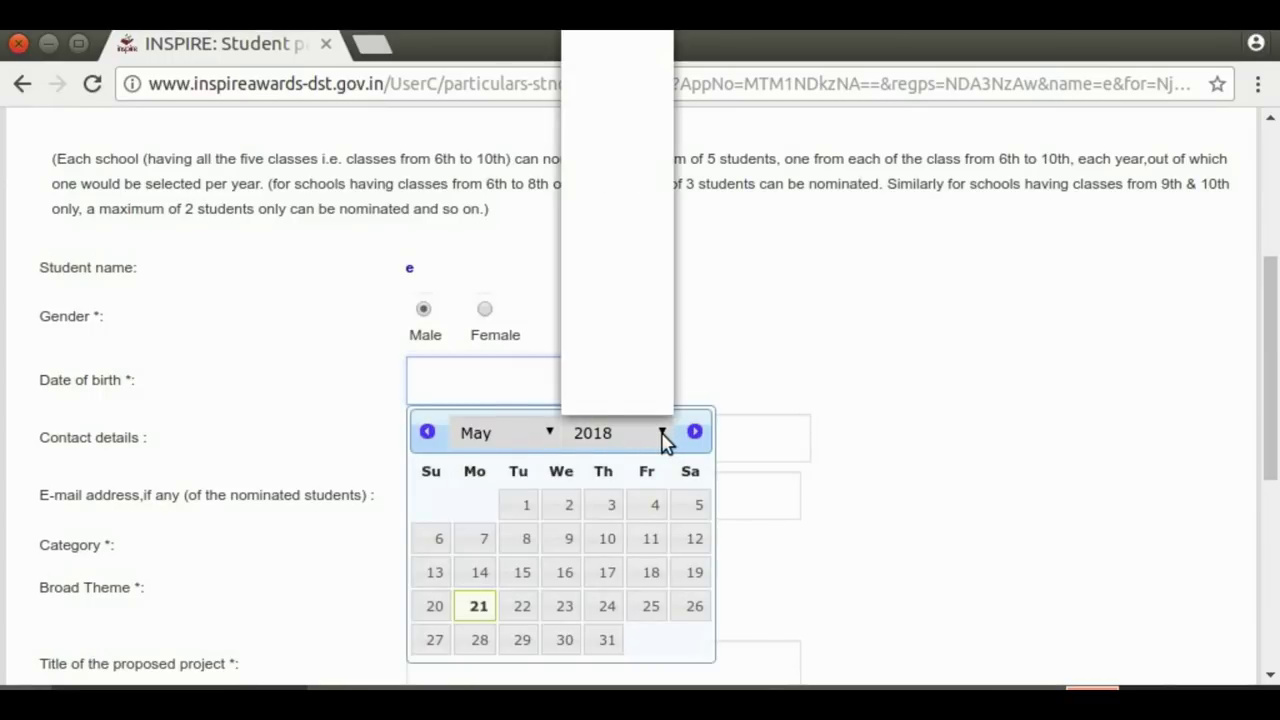
pyautogui.click(620, 105)
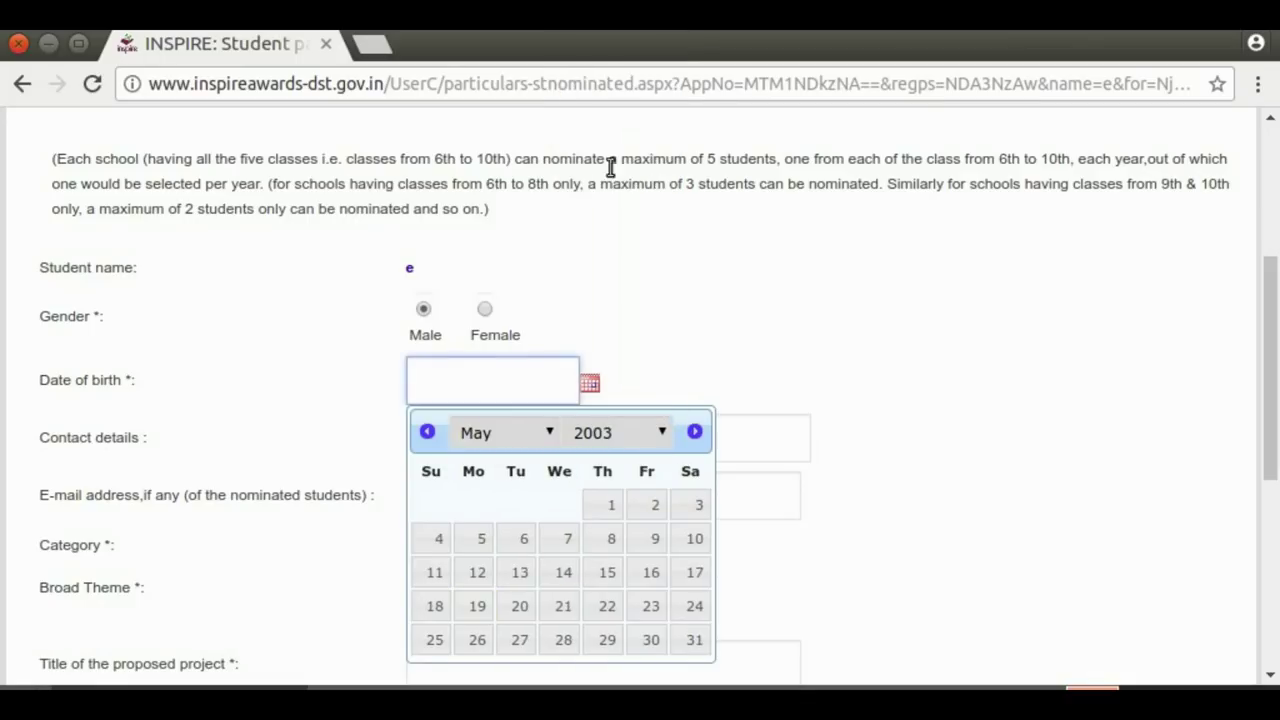
pyautogui.click(550, 434)
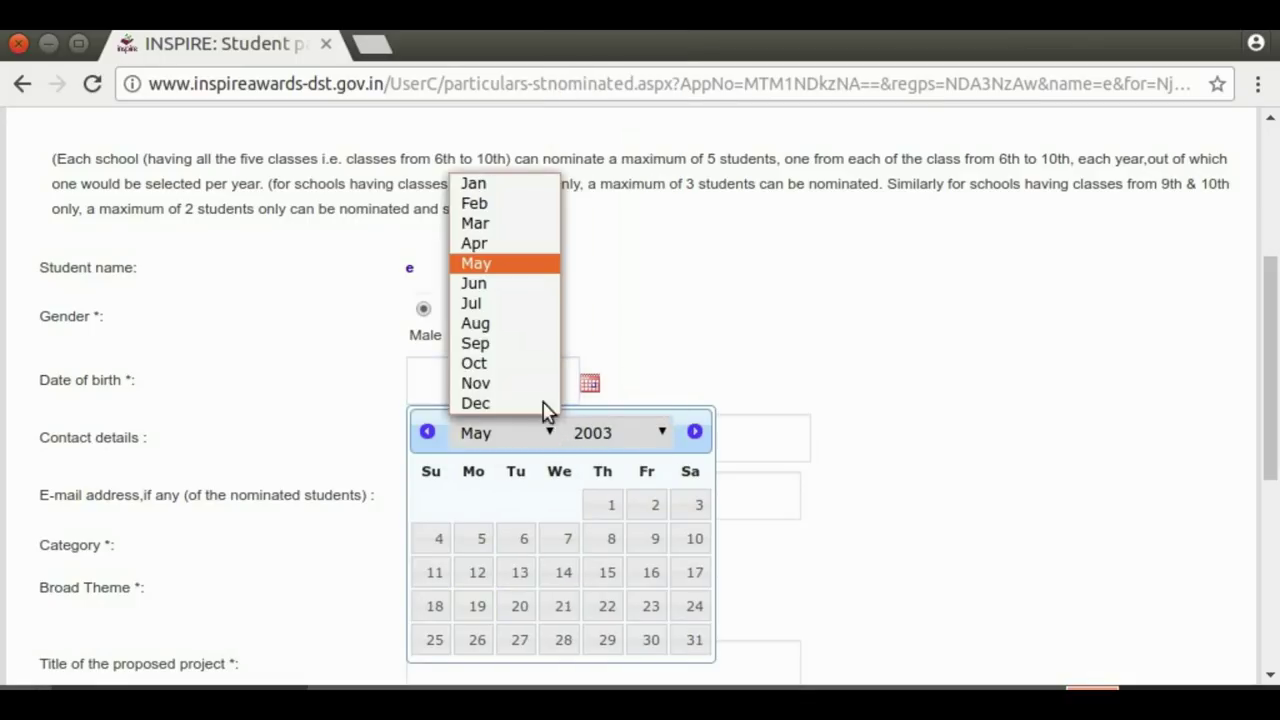
pyautogui.click(514, 330)
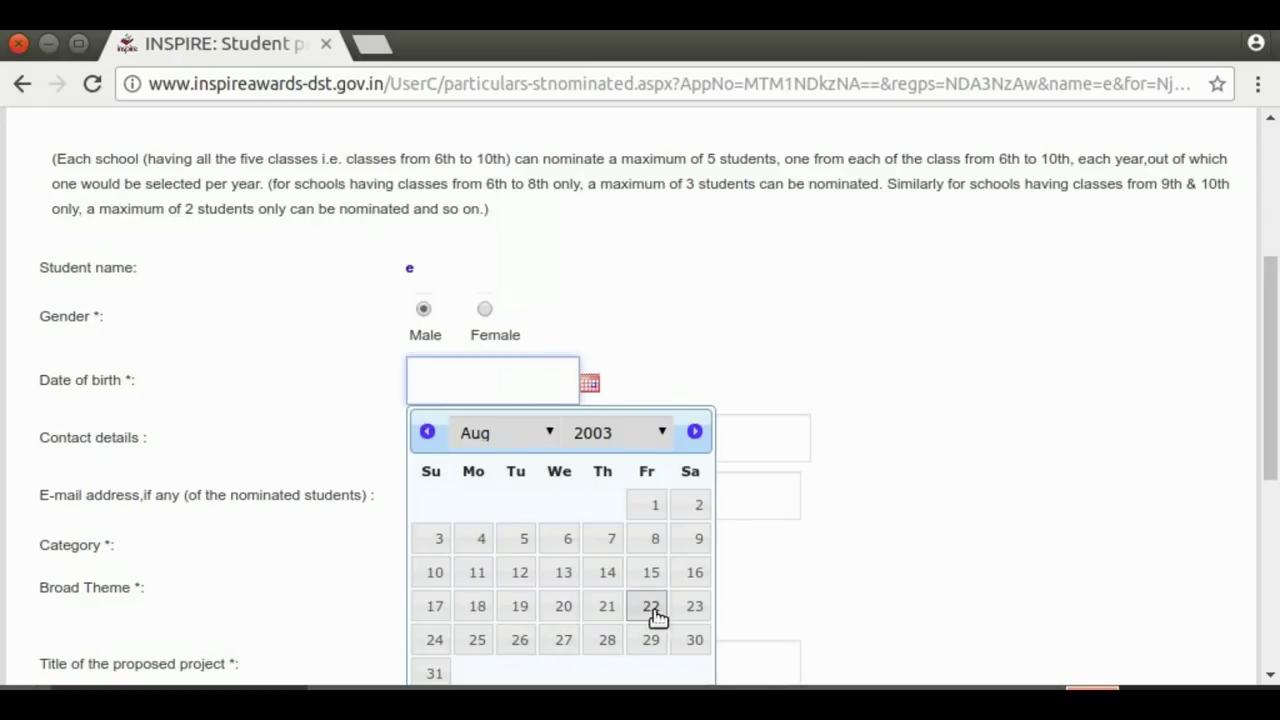
pyautogui.click(651, 574)
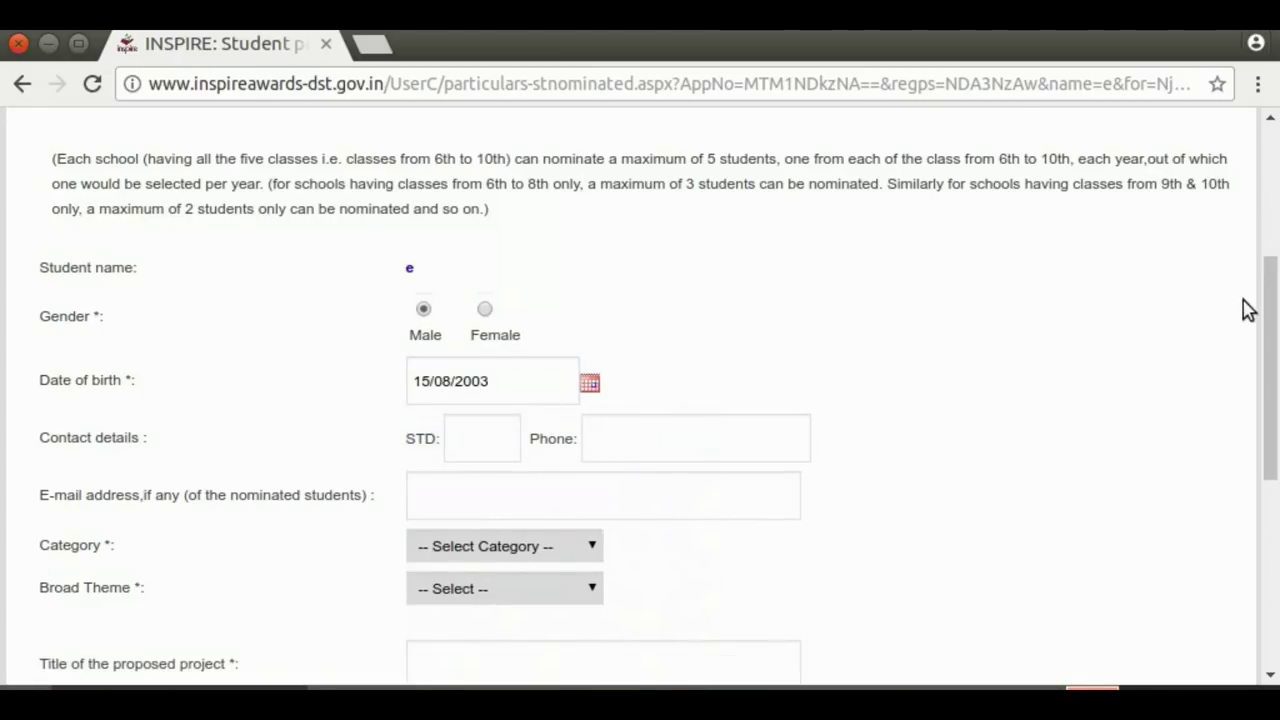
# Choose category General and broad theme Sawasth Bharat, and begin the project title SWASTH BHARAT
pyautogui.moveTo(1275, 295); pyautogui.dragTo(1269, 418)
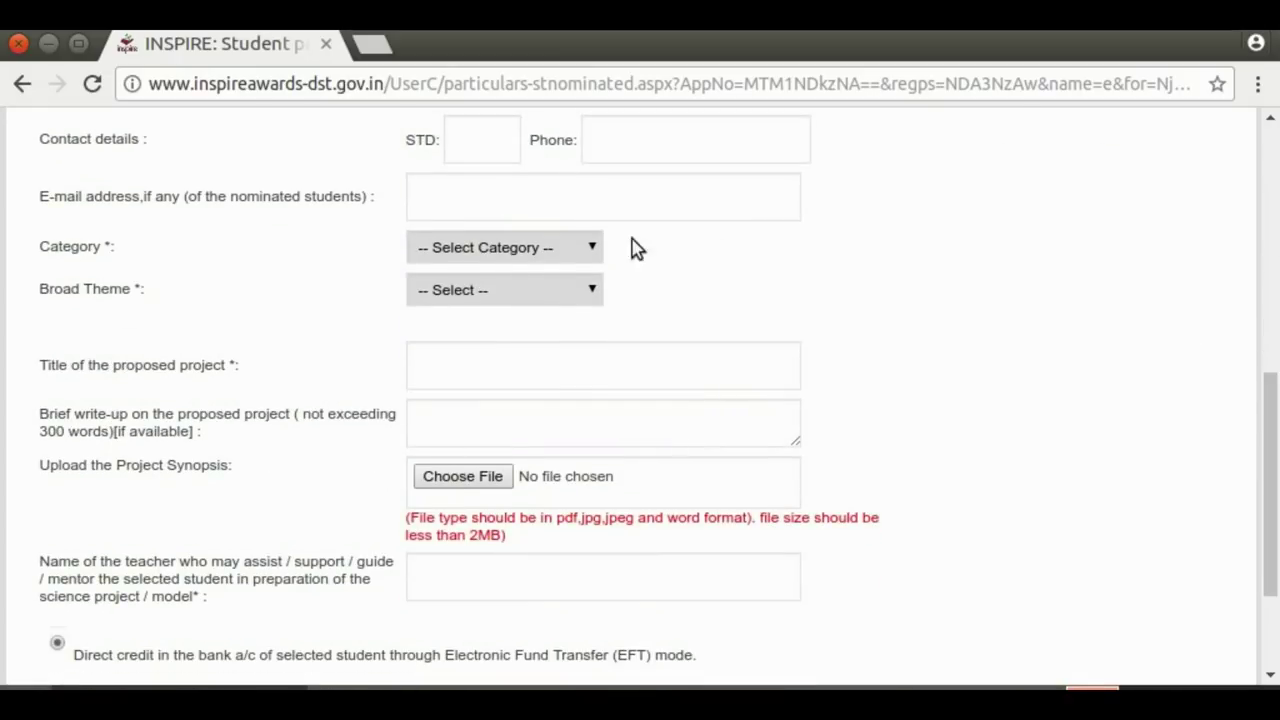
pyautogui.click(595, 247)
pyautogui.click(471, 355)
pyautogui.click(470, 356)
pyautogui.click(545, 322)
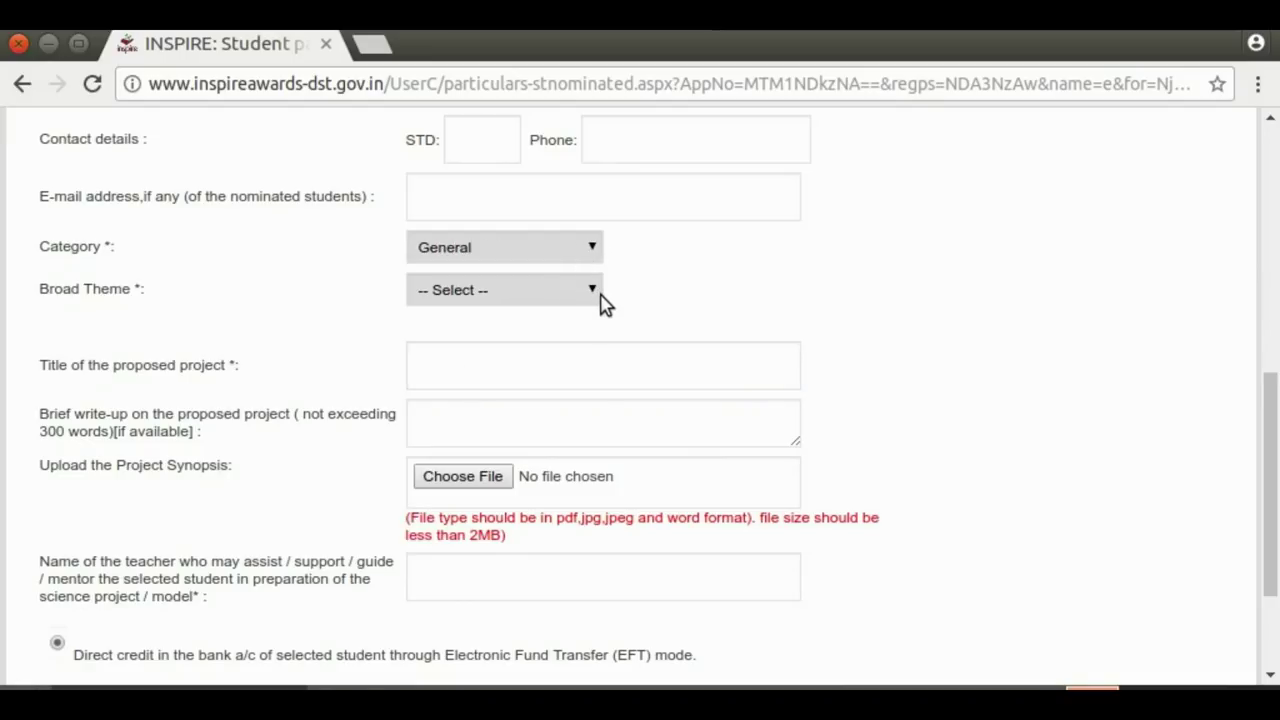
pyautogui.click(600, 295)
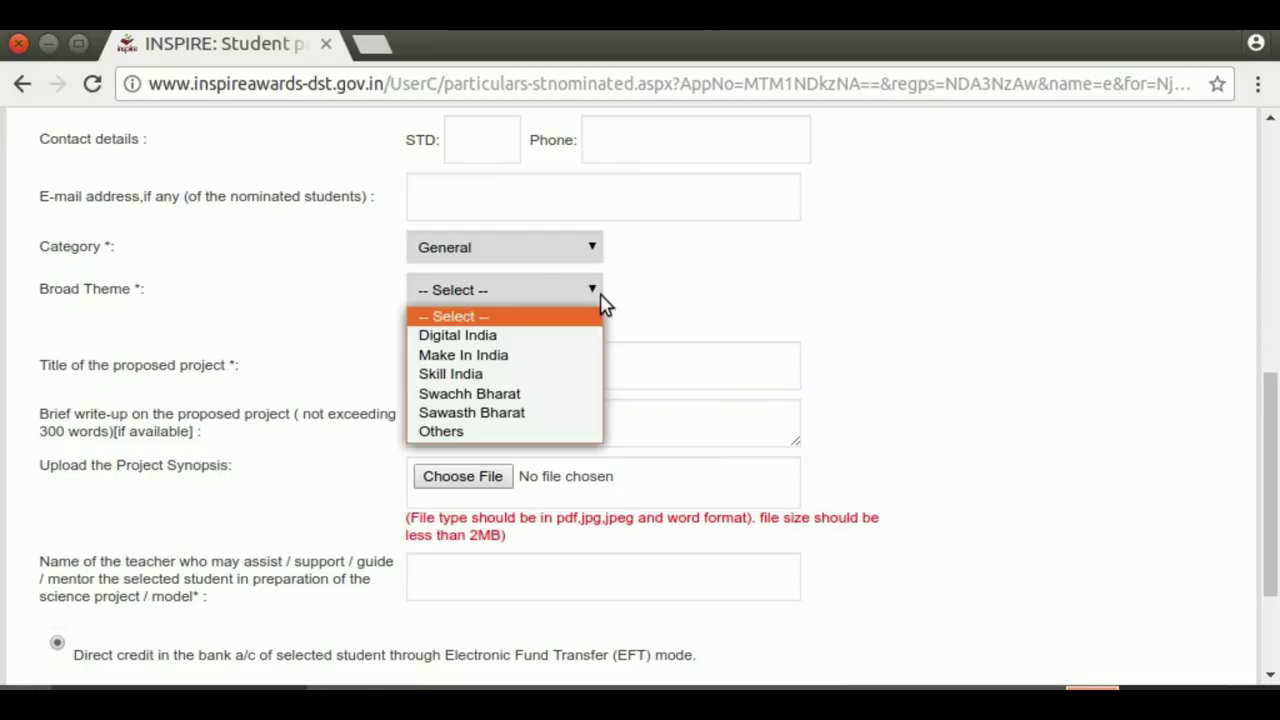
pyautogui.click(526, 412)
pyautogui.click(487, 368)
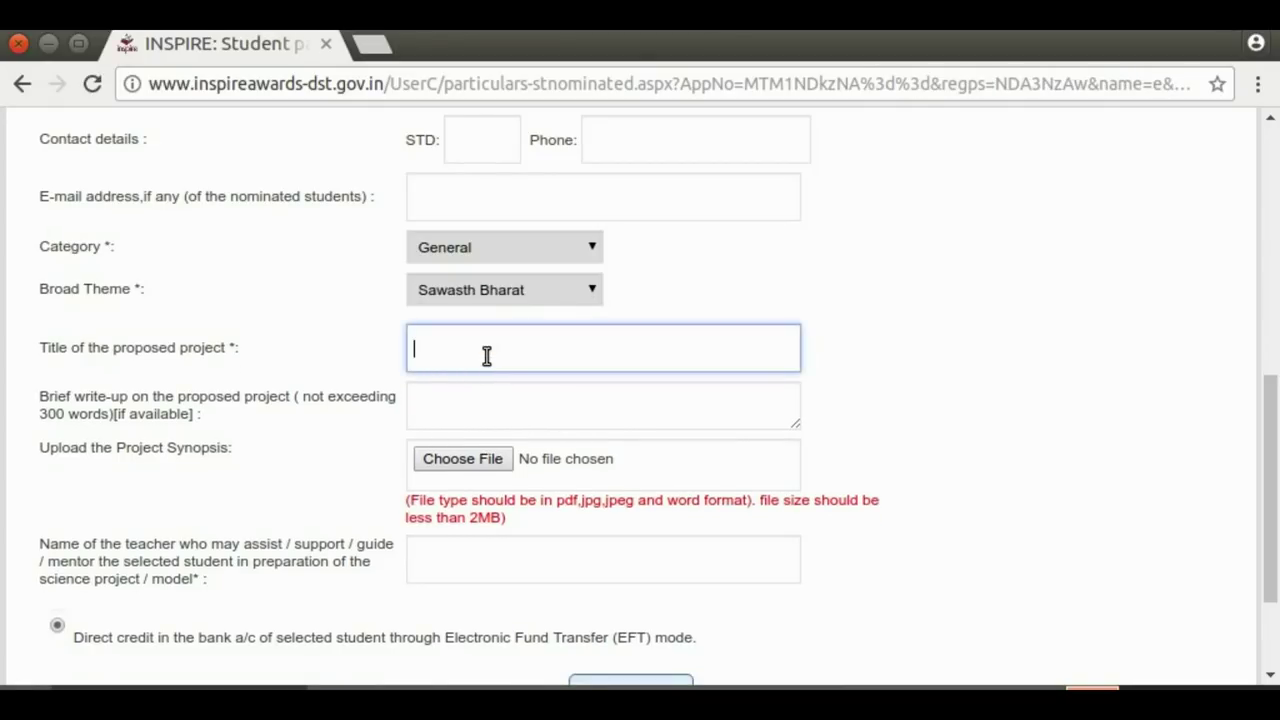
pyautogui.write('SWAS')
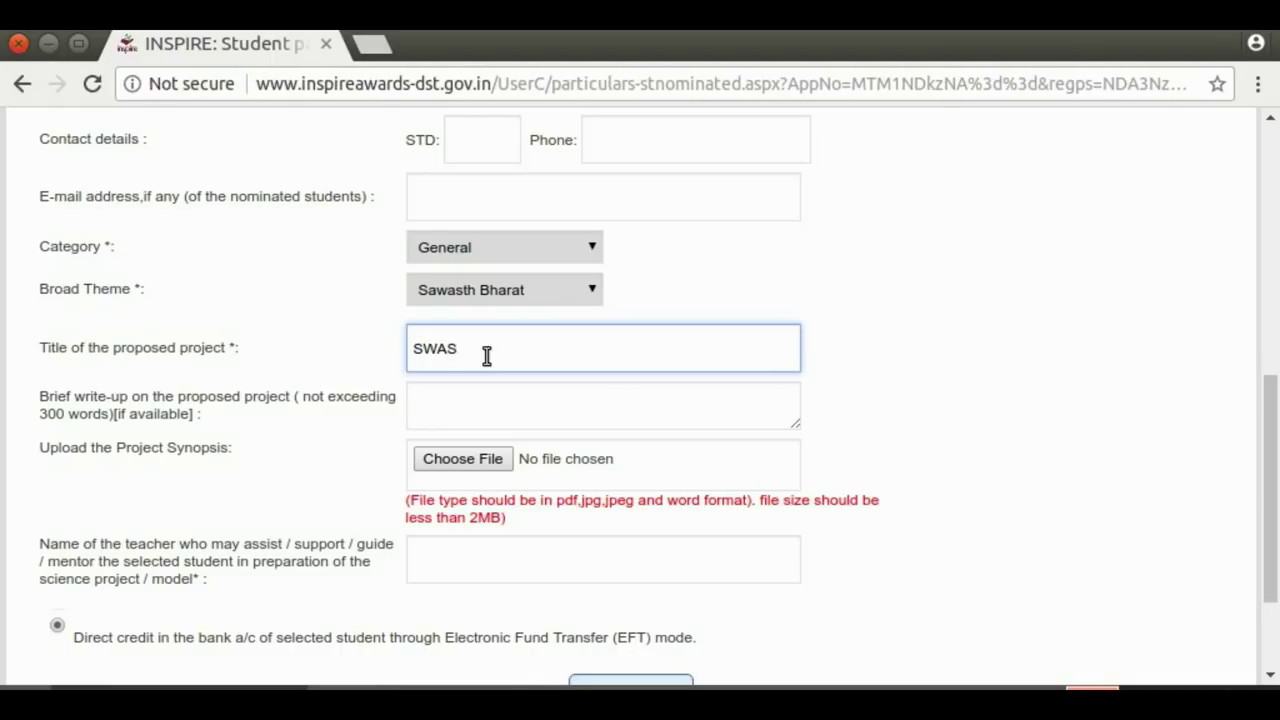
pyautogui.write('TH BHARAT')
# Attach SWASTH BHARAT.pdf as the synopsis, enter the mentor teacher's name, and Save & Next
pyautogui.click(480, 462)
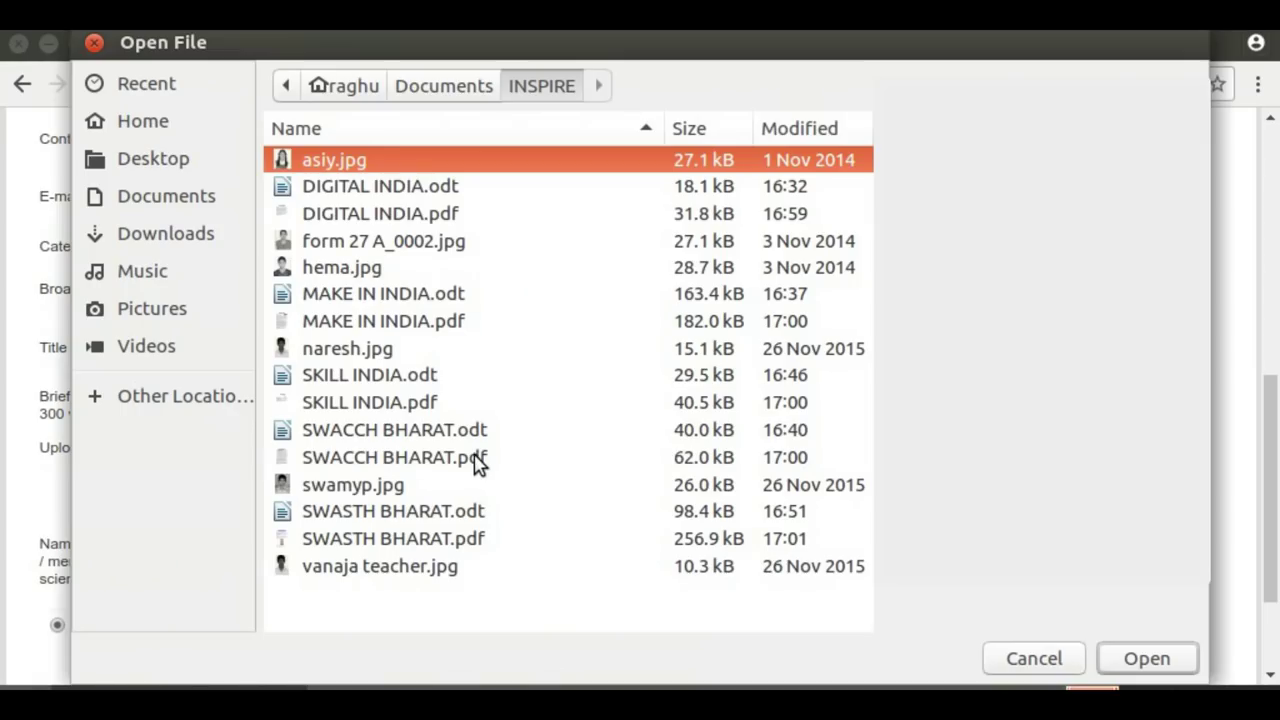
pyautogui.click(386, 554)
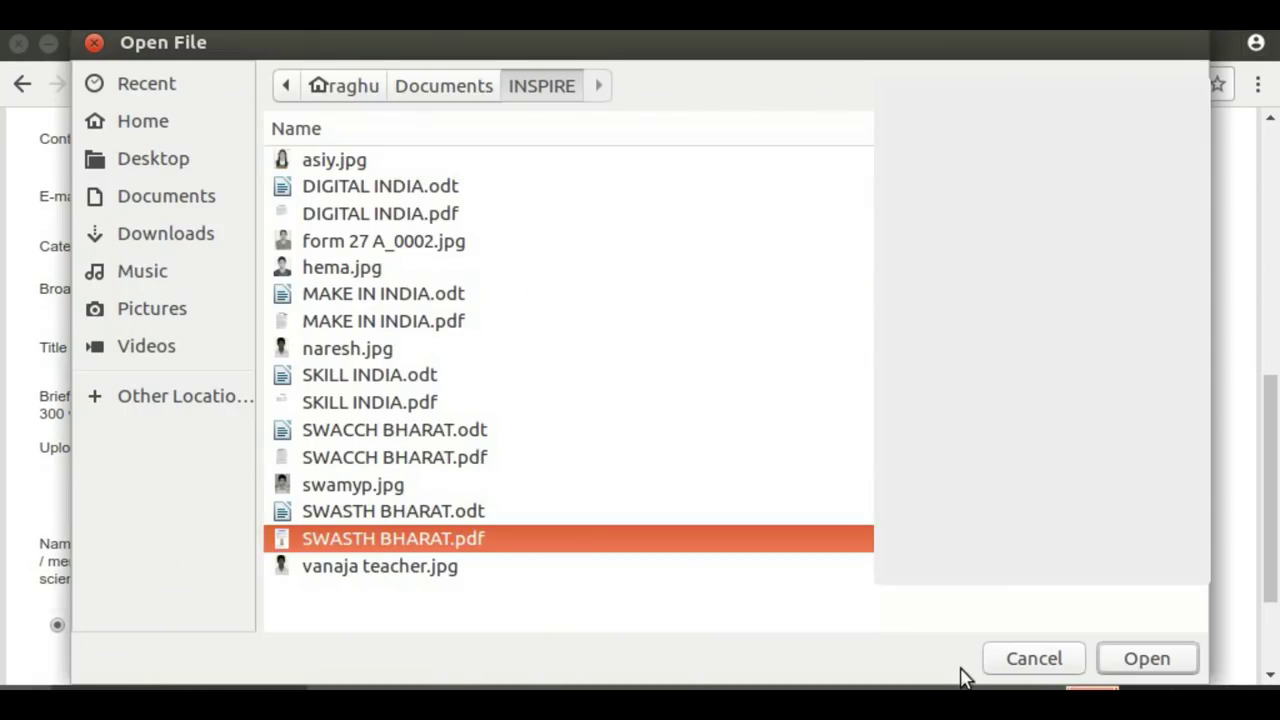
pyautogui.click(1143, 660)
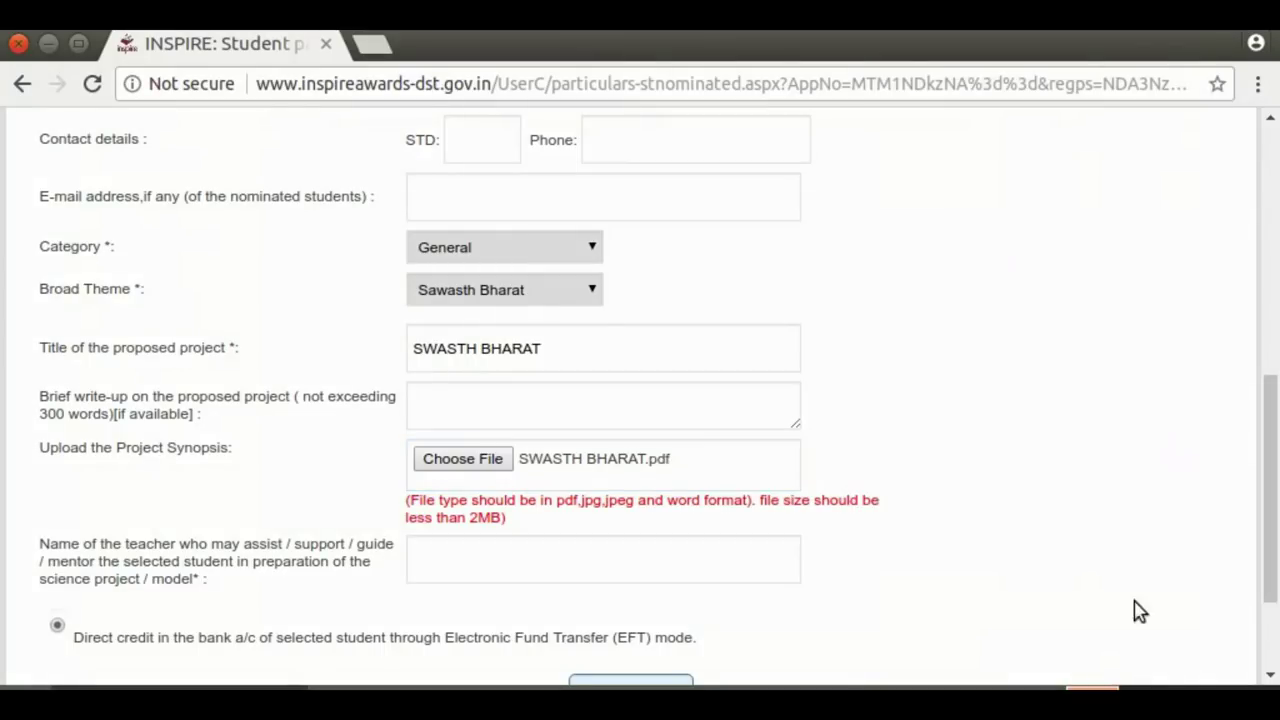
pyautogui.moveTo(1268, 408); pyautogui.dragTo(1277, 530)
pyautogui.click(493, 385)
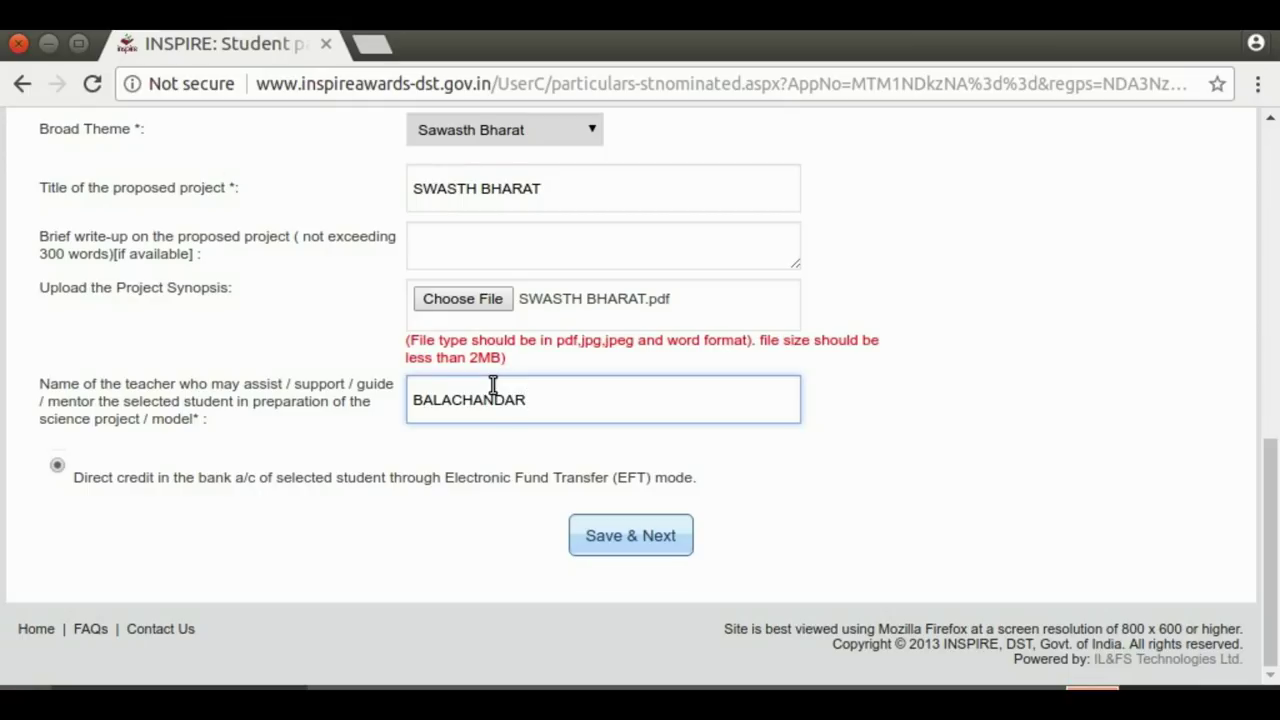
pyautogui.click(630, 542)
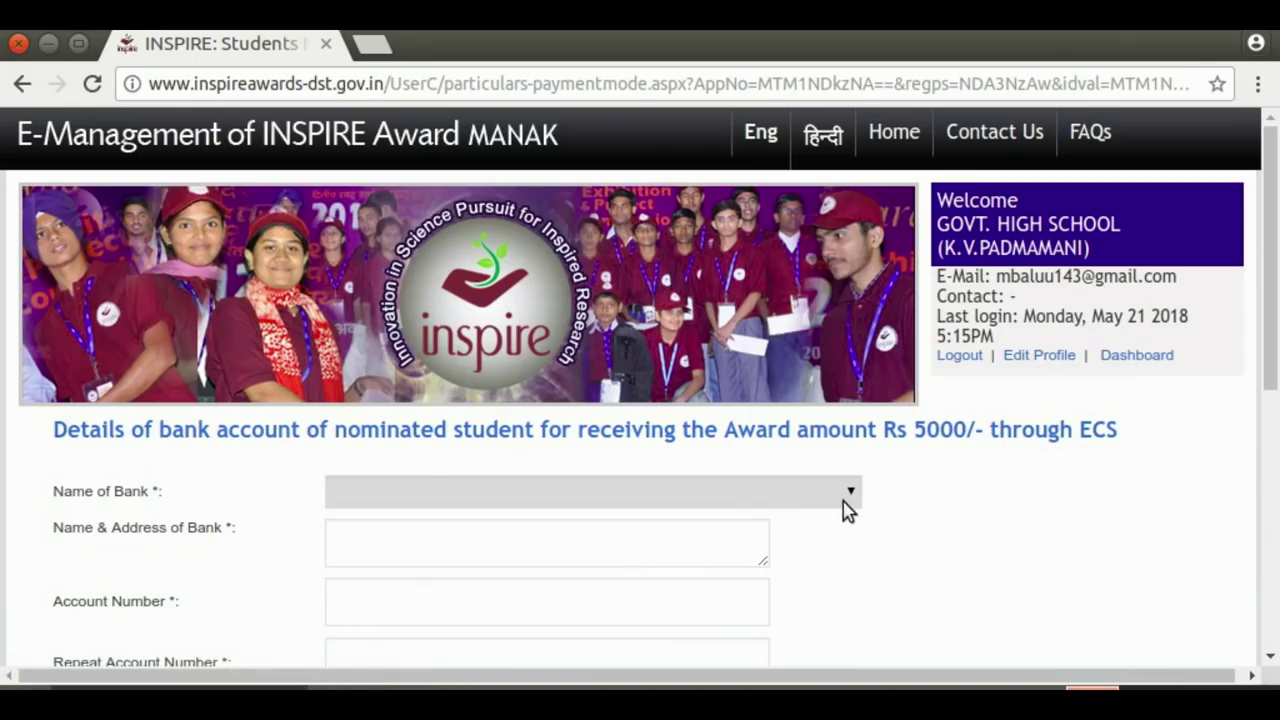
# Select STATE BANK OF INDIA as the bank and enter the bank's name and address
pyautogui.click(843, 503)
pyautogui.press('s')
pyautogui.press('t')
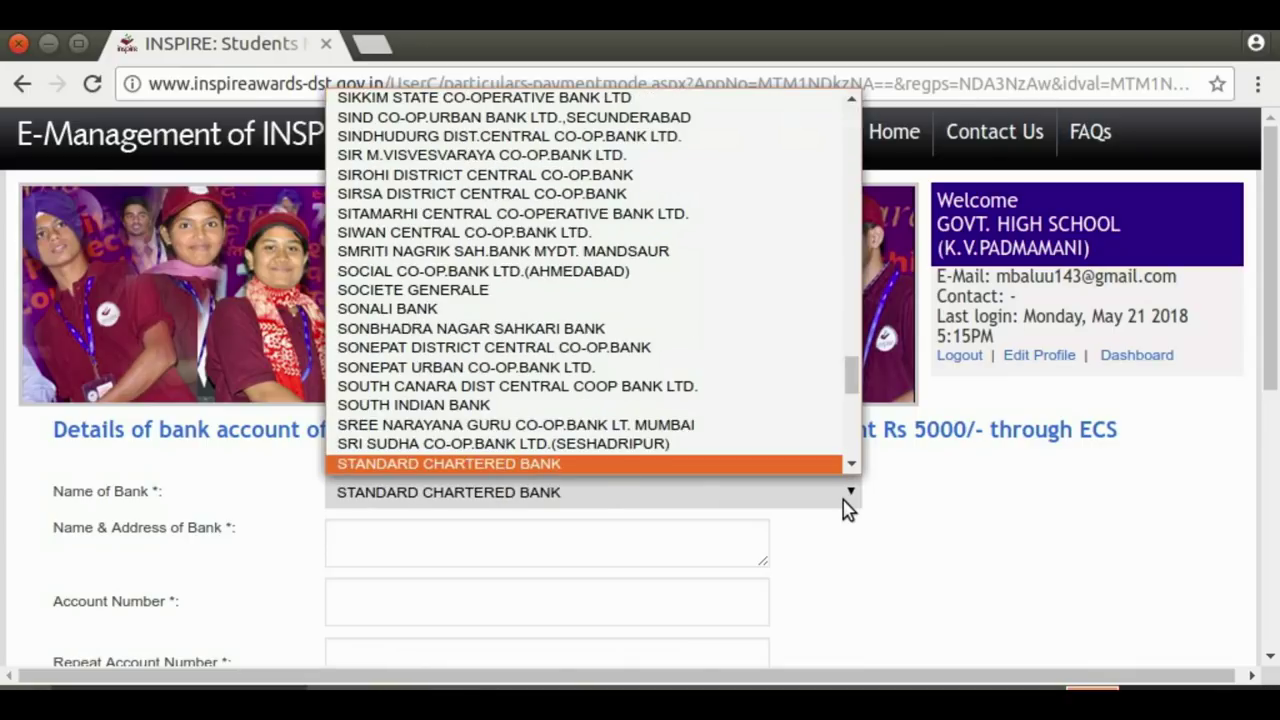
pyautogui.press('a')
pyautogui.press('t')
pyautogui.press('Down')
pyautogui.press('Down')
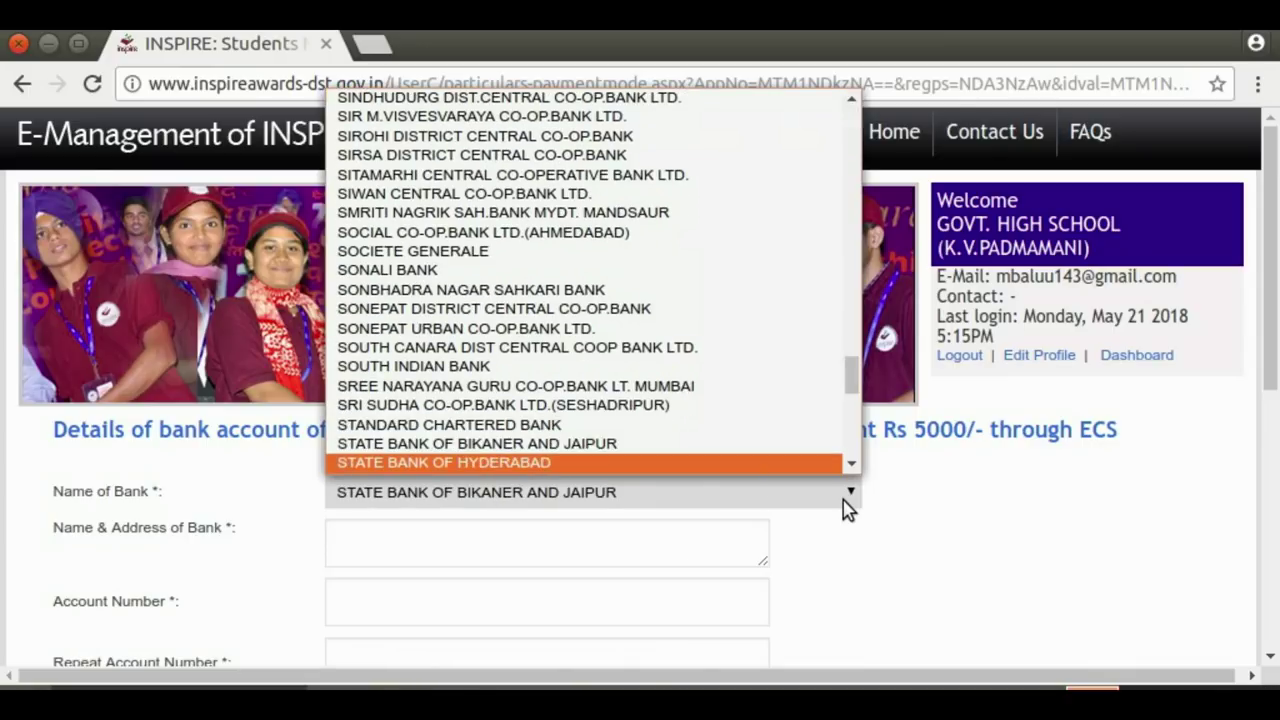
pyautogui.press('Return')
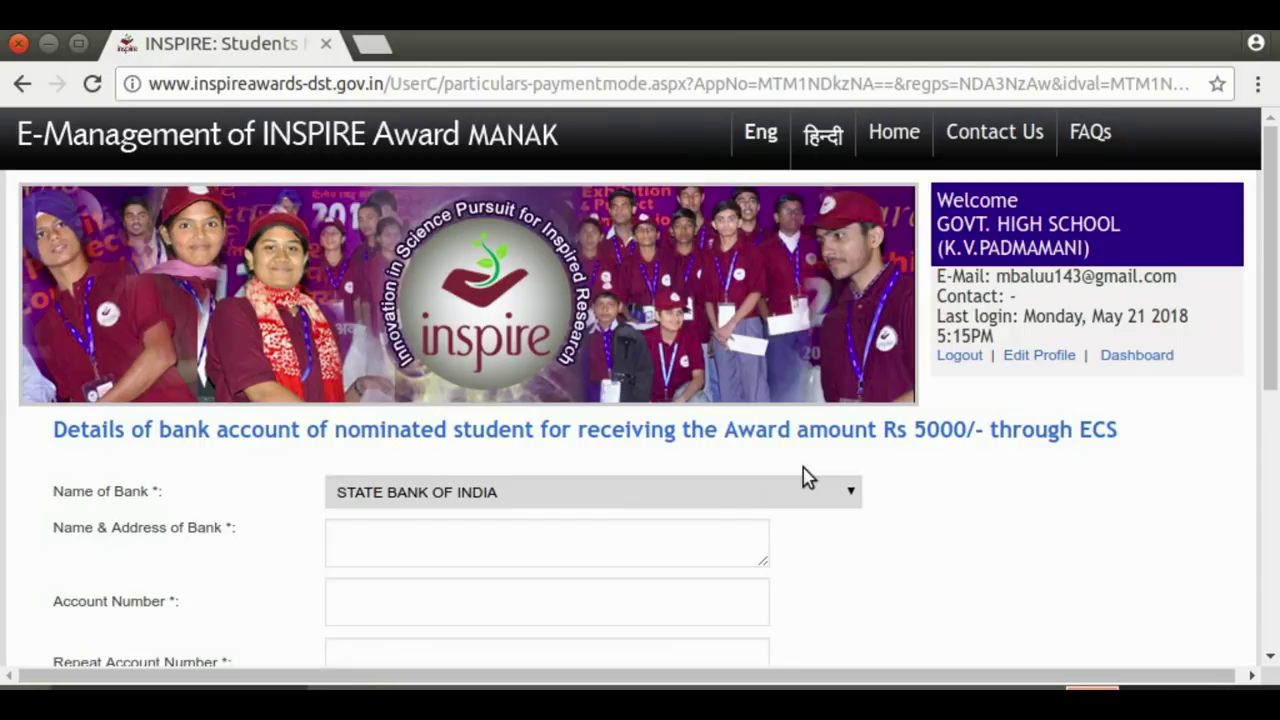
pyautogui.click(396, 547)
pyautogui.write('B')
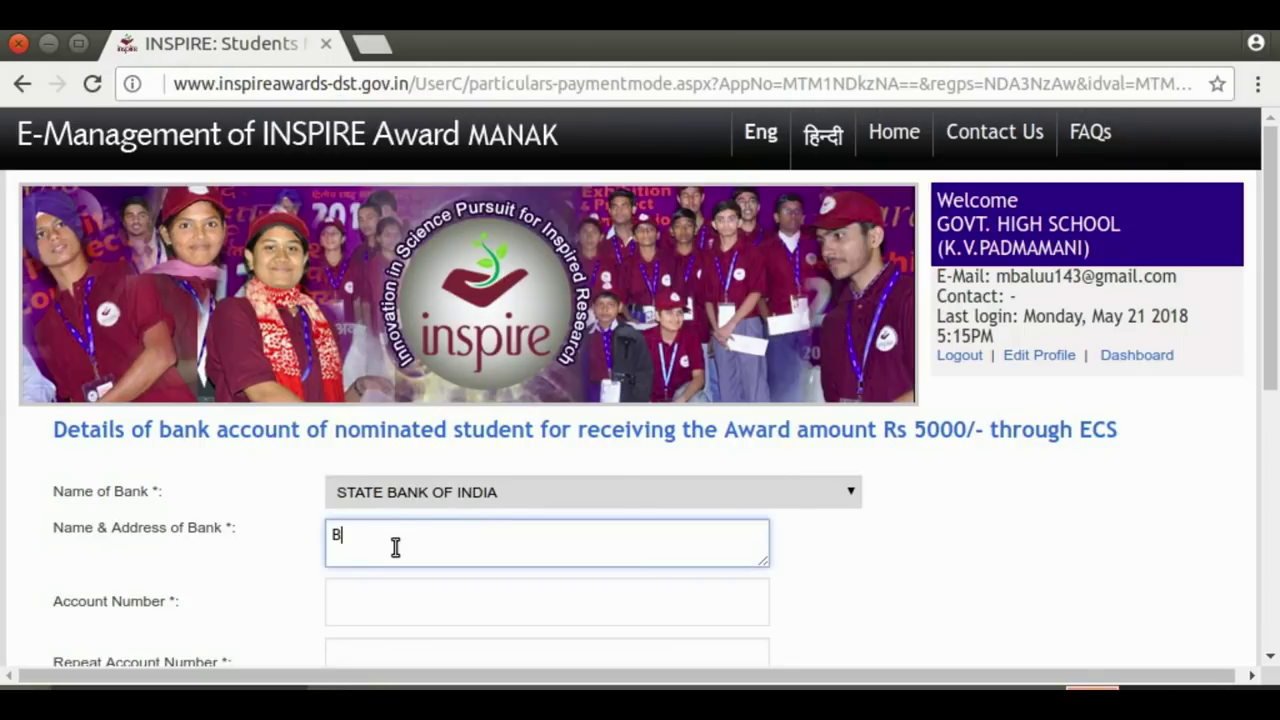
pyautogui.write('AGHLINGAMPALLY')
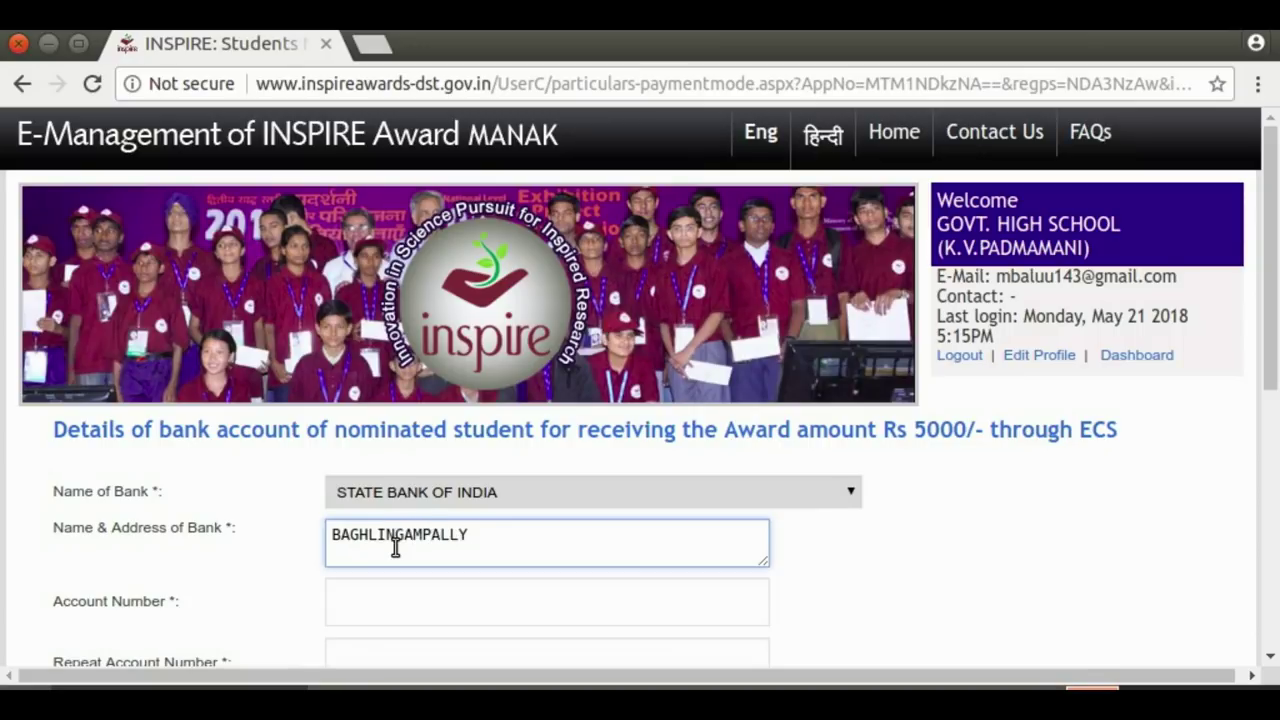
# Enter the account number and IFSC code twice each, certify the passbook check, and save
pyautogui.click(328, 605)
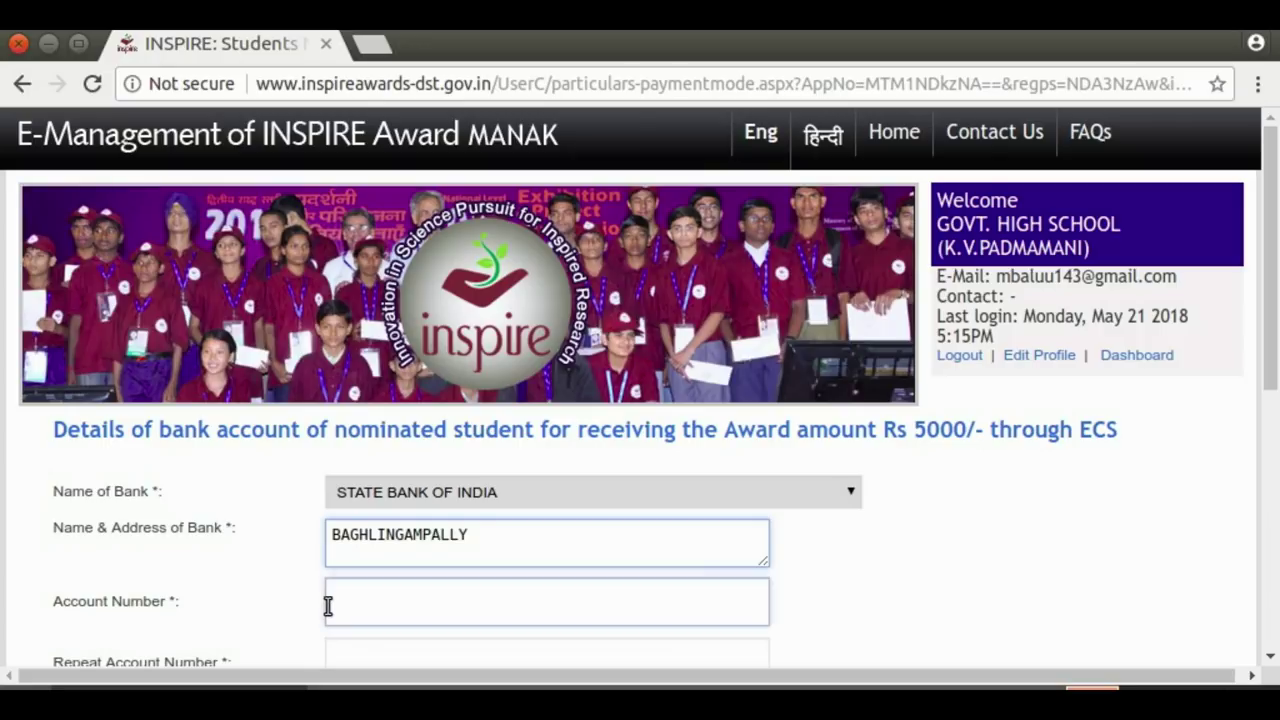
pyautogui.write('23456789123')
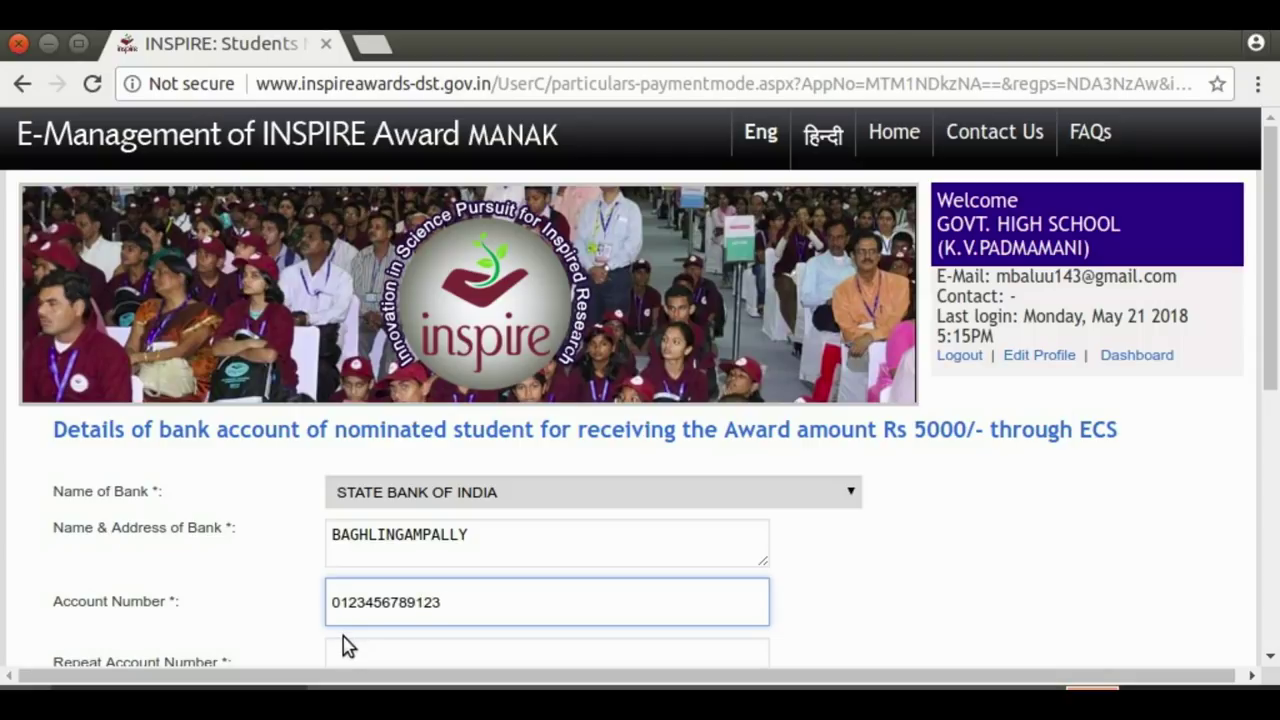
pyautogui.click(346, 648)
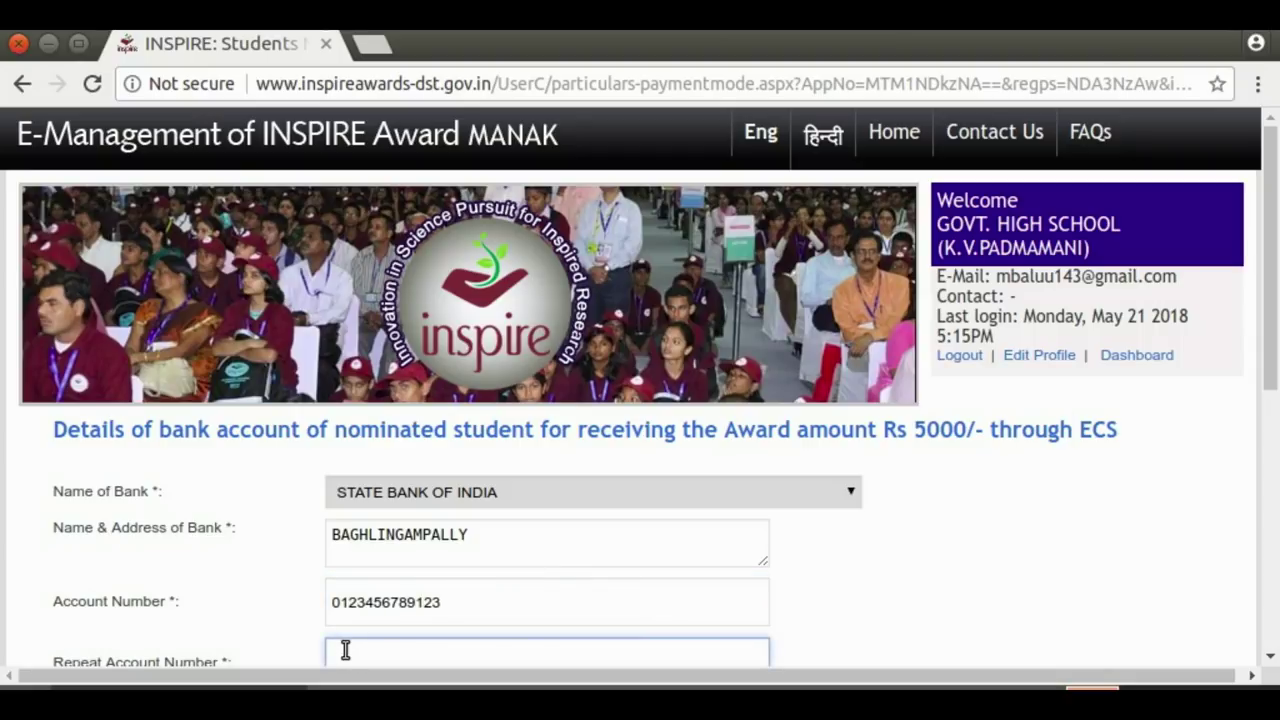
pyautogui.write('0123456789123')
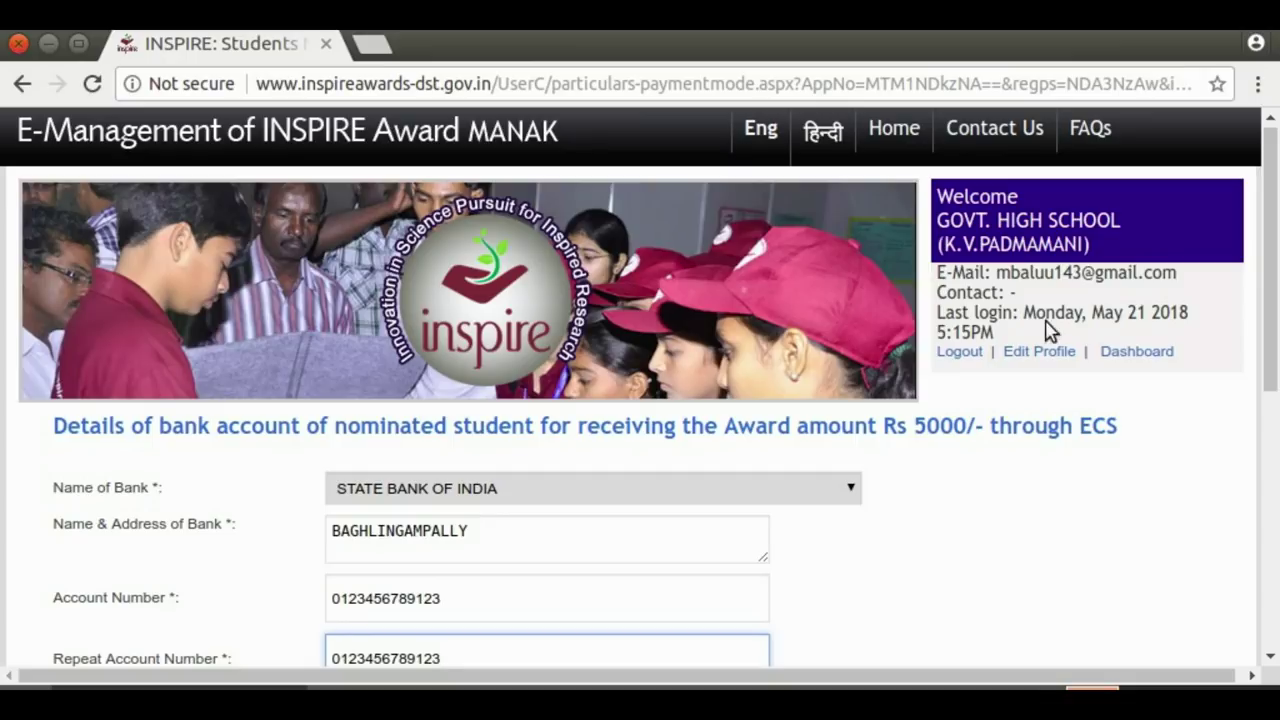
pyautogui.moveTo(1274, 291); pyautogui.dragTo(1273, 470)
pyautogui.click(337, 460)
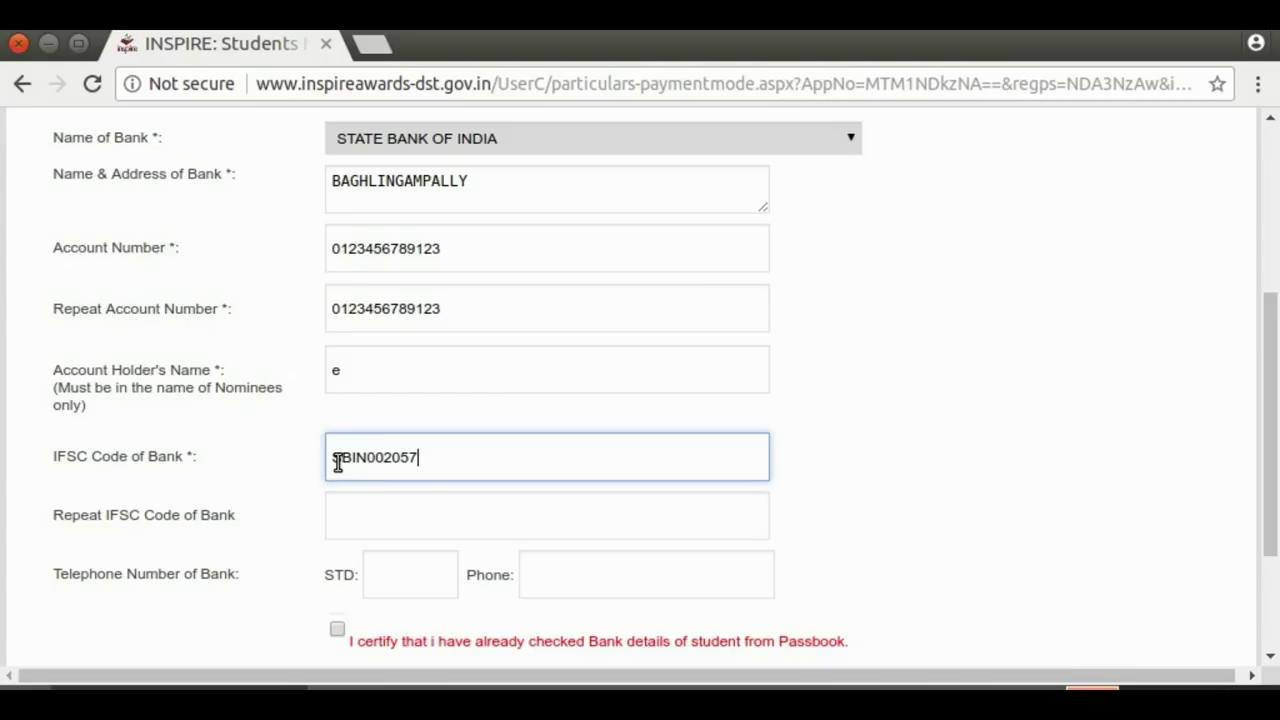
pyautogui.click(338, 496)
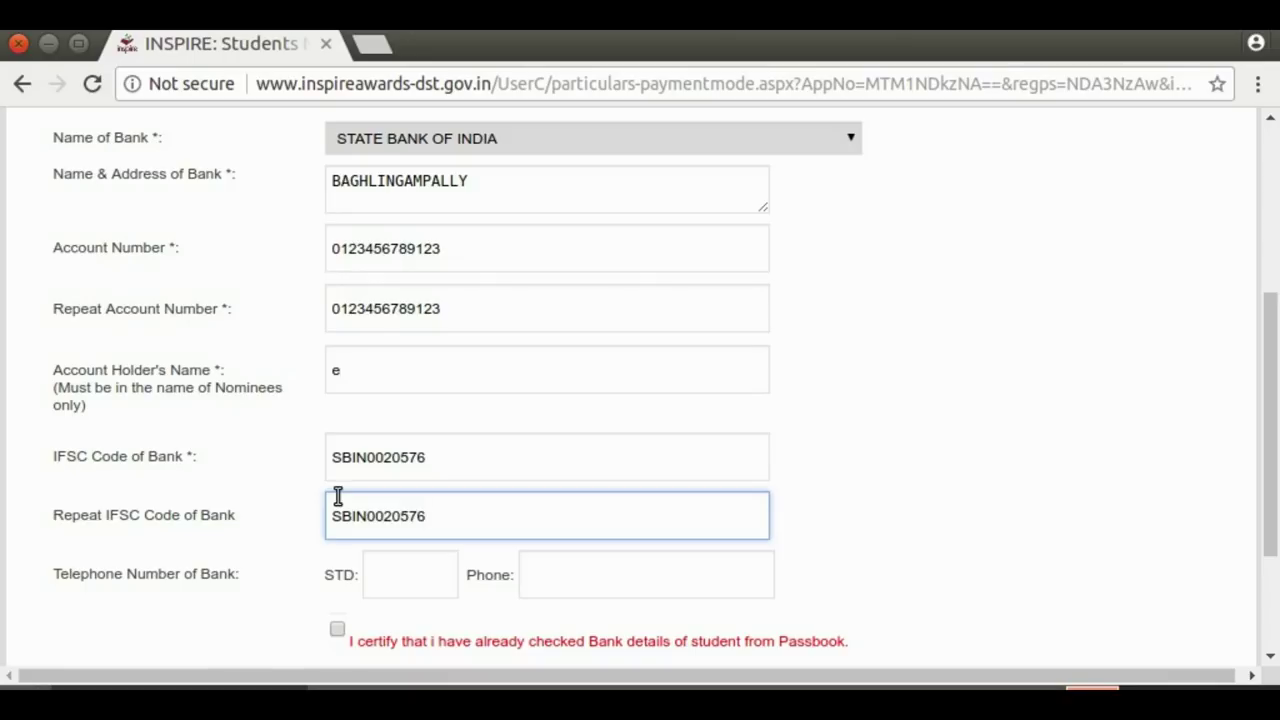
pyautogui.moveTo(1276, 383); pyautogui.dragTo(1276, 432)
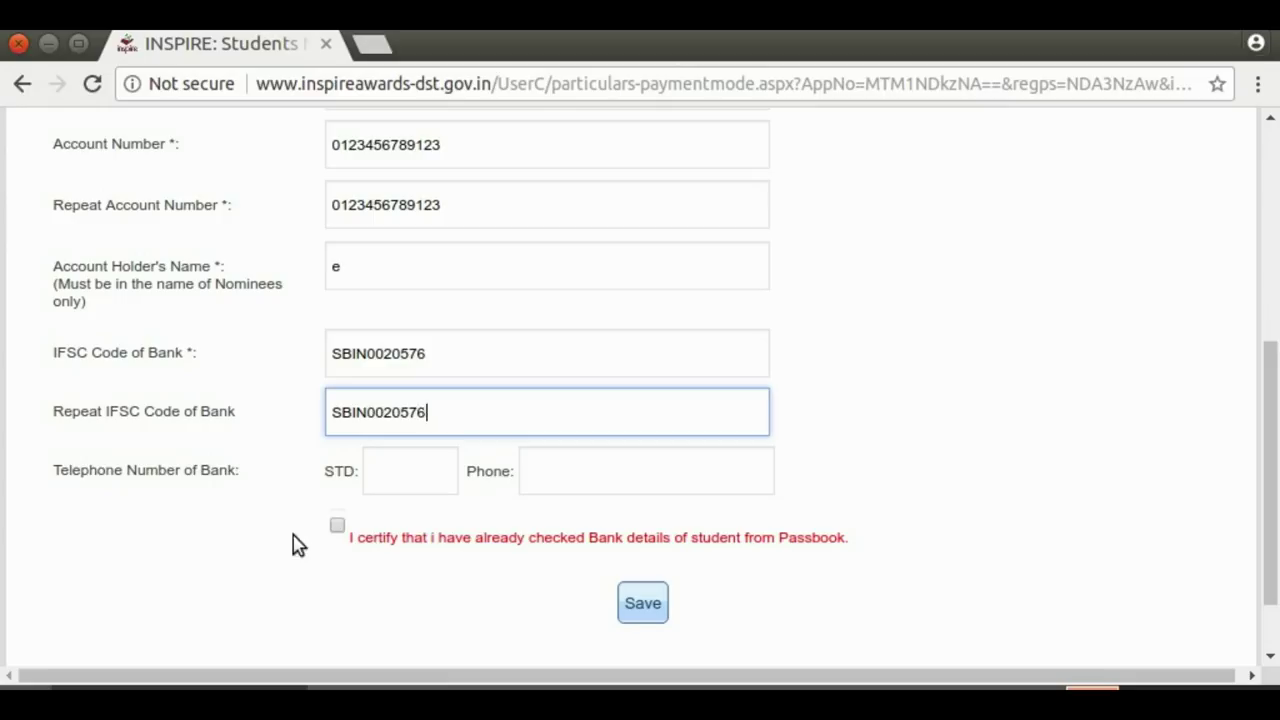
pyautogui.click(338, 526)
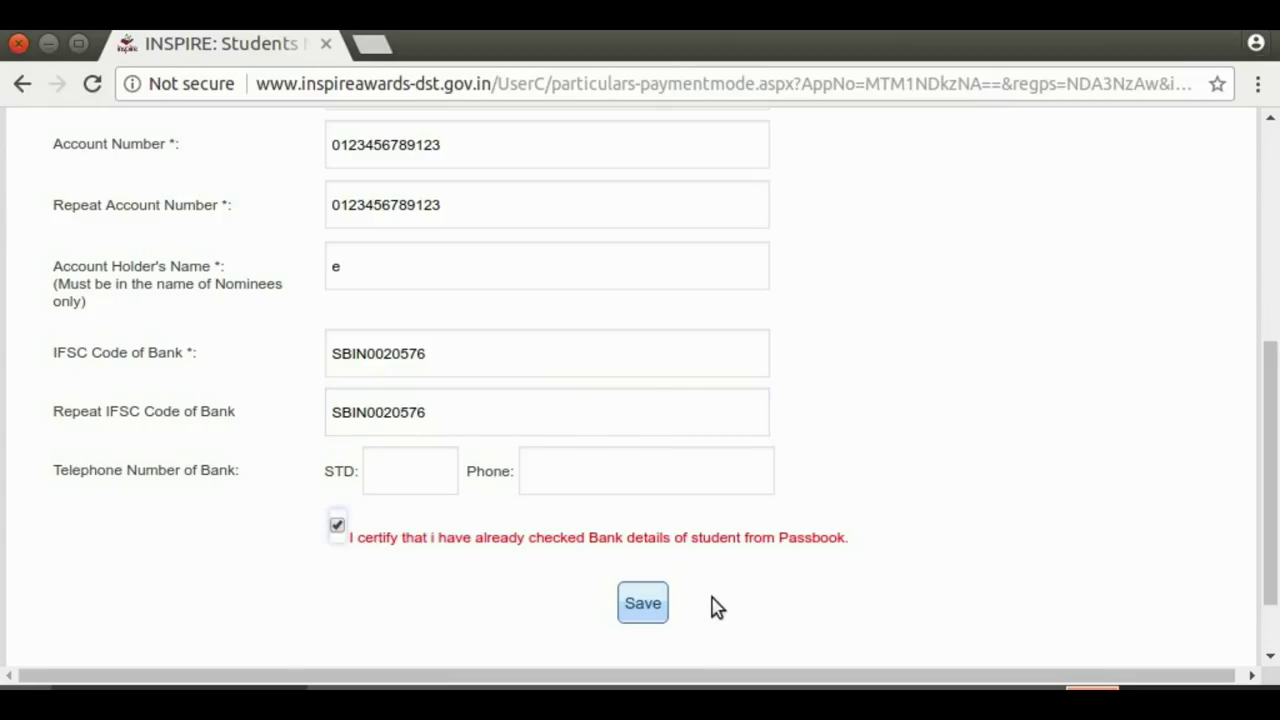
pyautogui.click(645, 606)
pyautogui.click(822, 220)
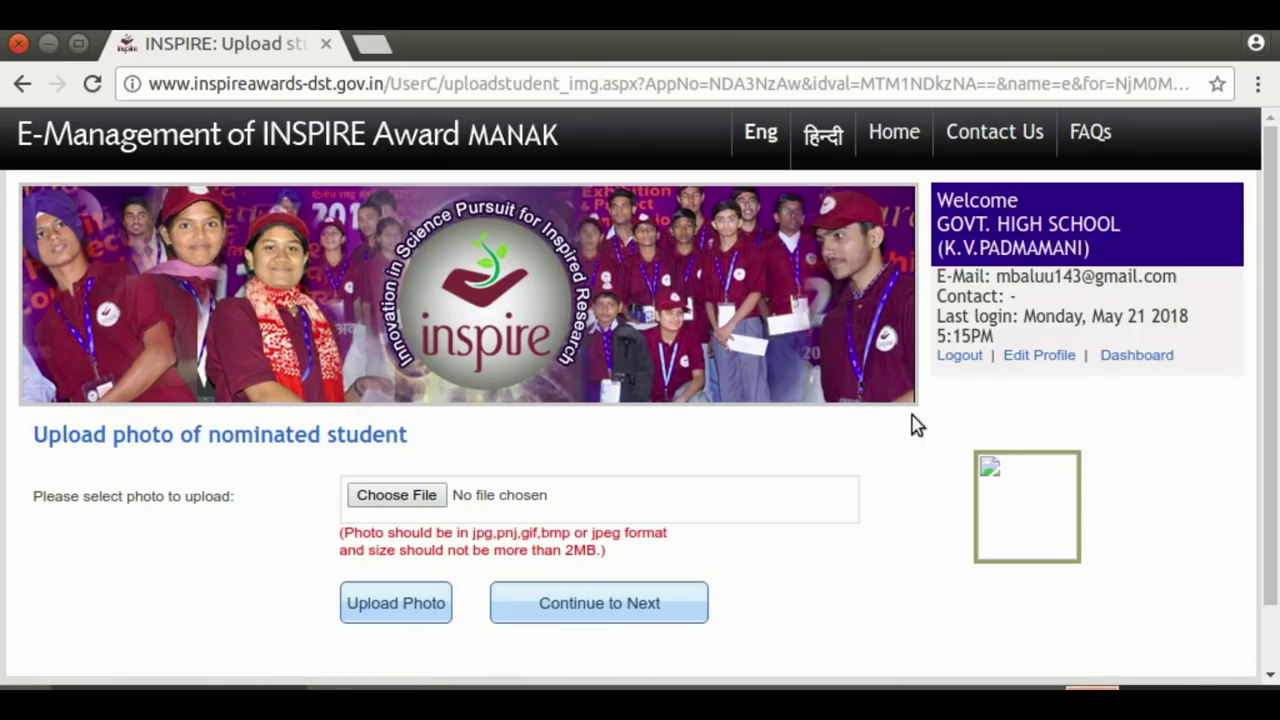
# Choose the fifth student's photo file, upload it, and confirm the upload messages
pyautogui.click(390, 500)
pyautogui.click(345, 567)
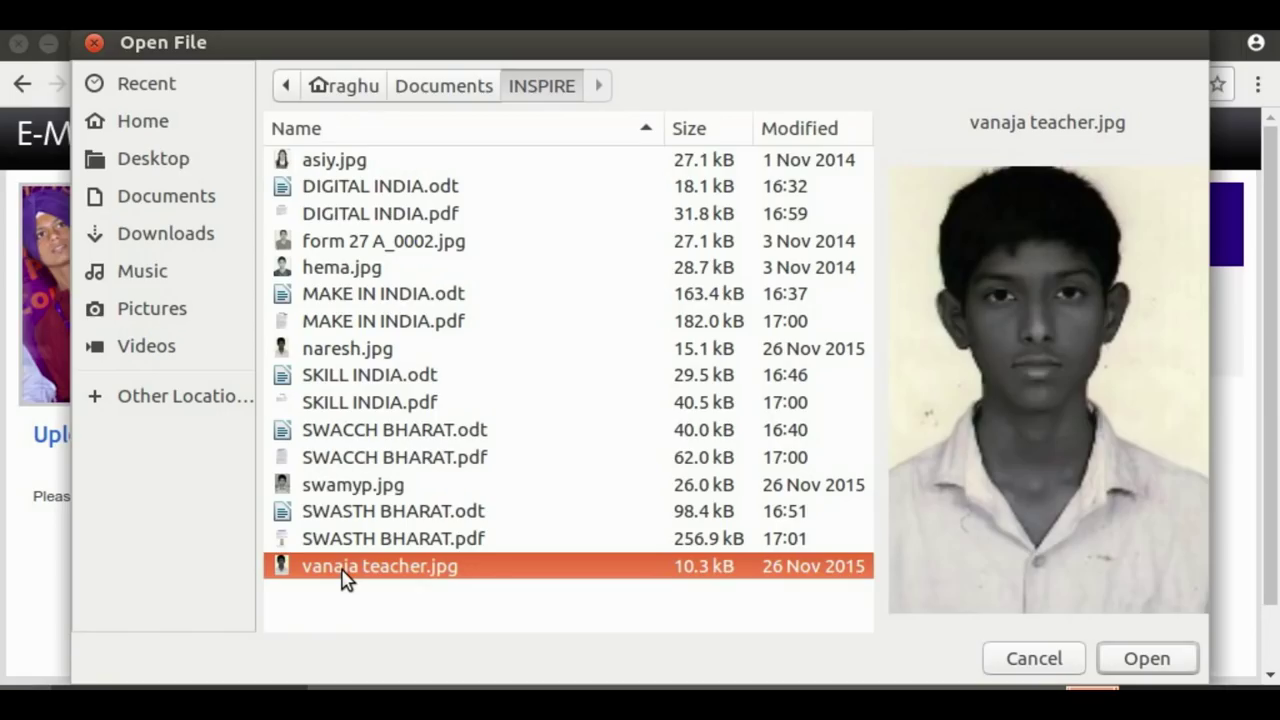
pyautogui.click(1145, 659)
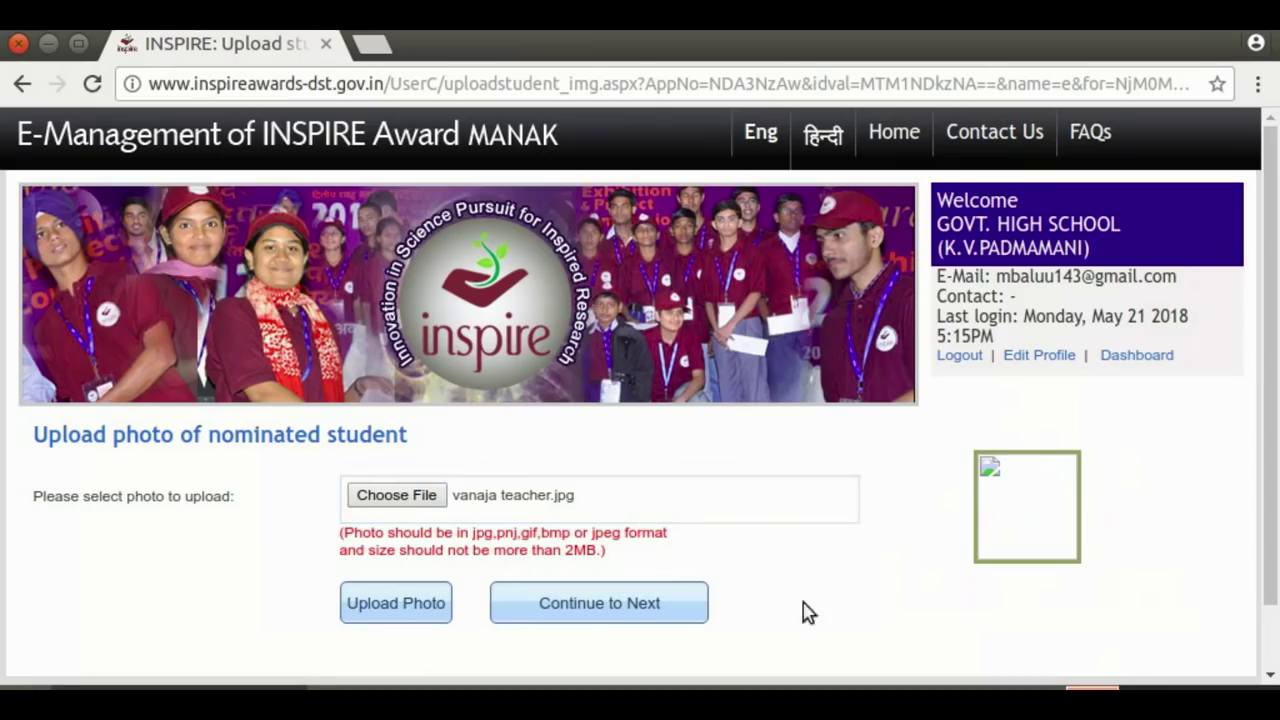
pyautogui.click(385, 600)
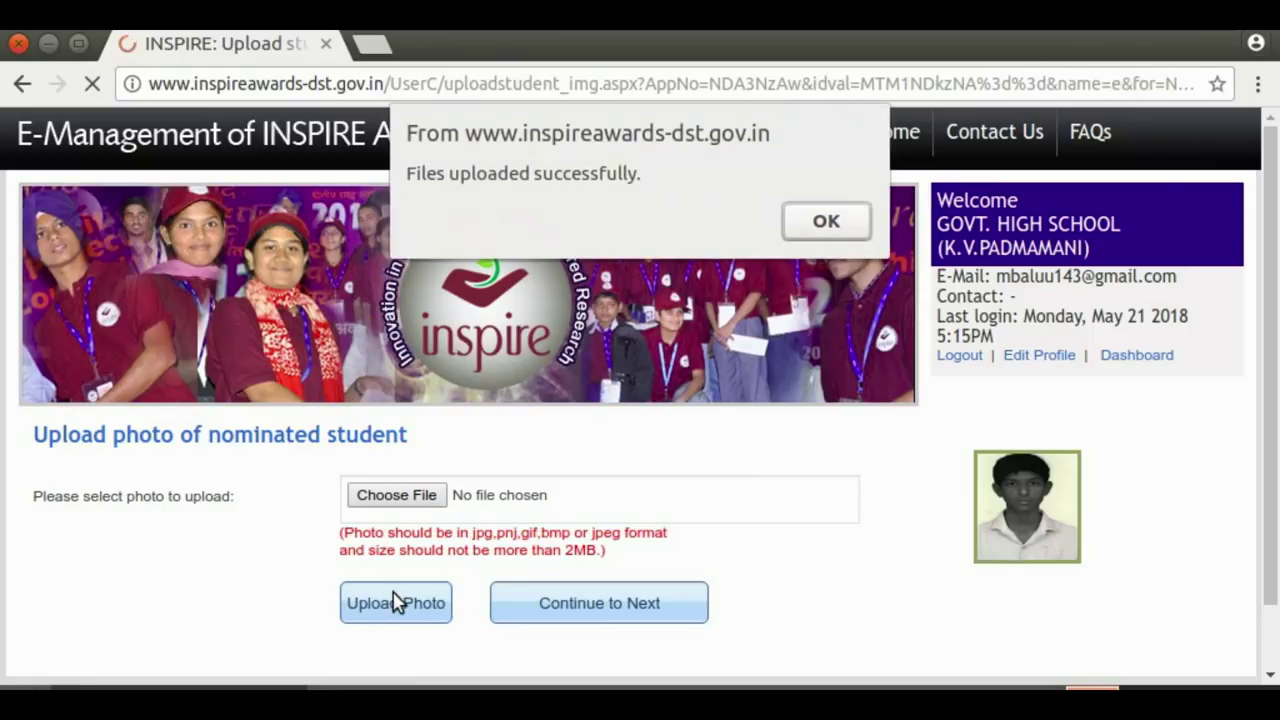
pyautogui.click(829, 222)
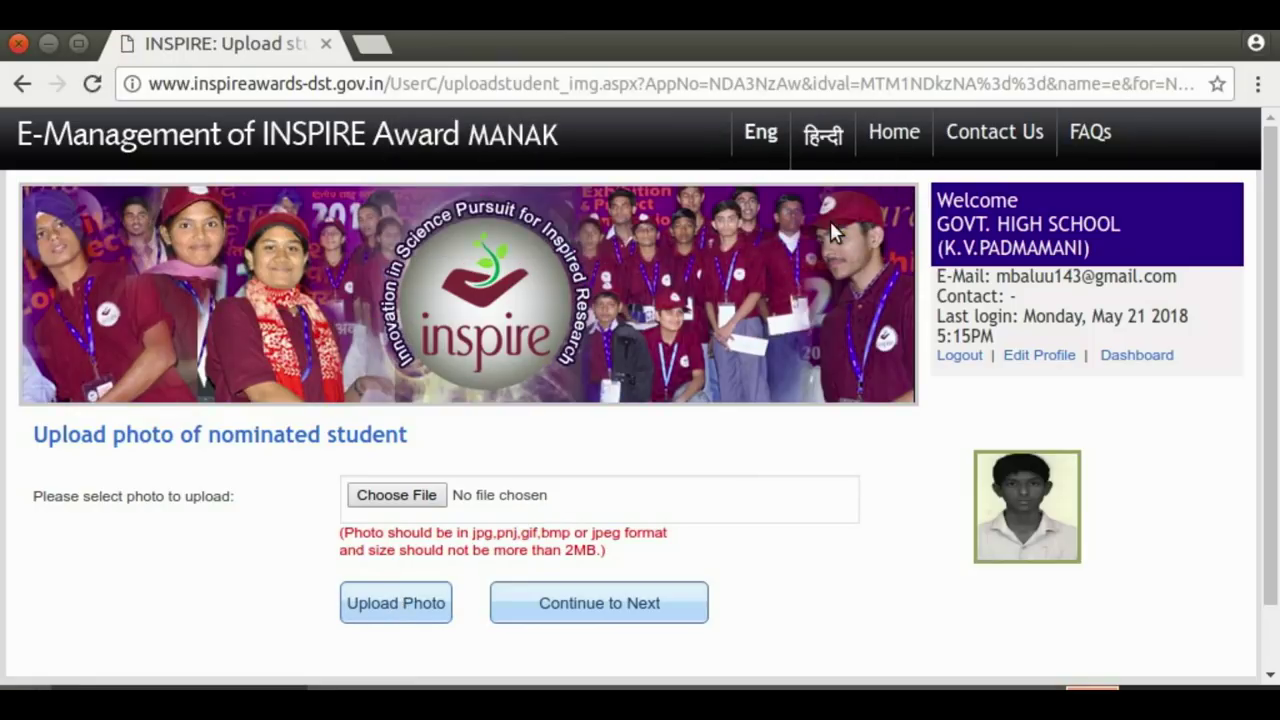
pyautogui.click(640, 605)
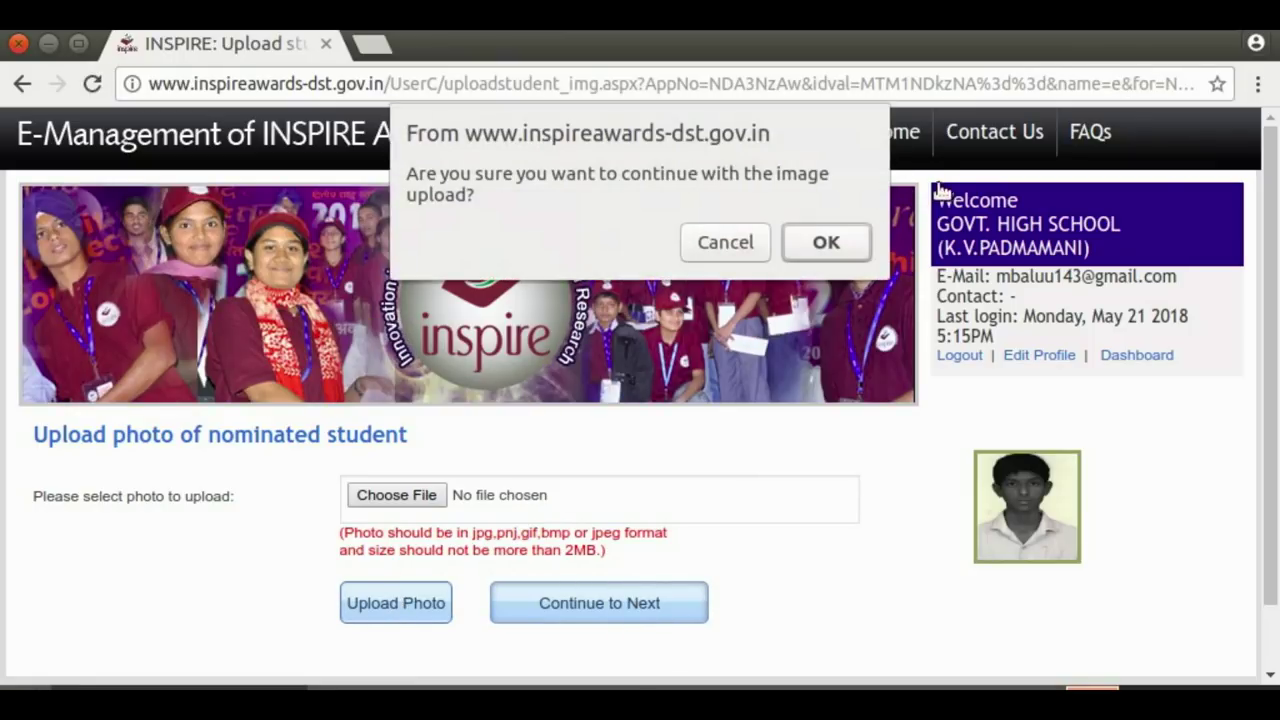
pyautogui.click(829, 243)
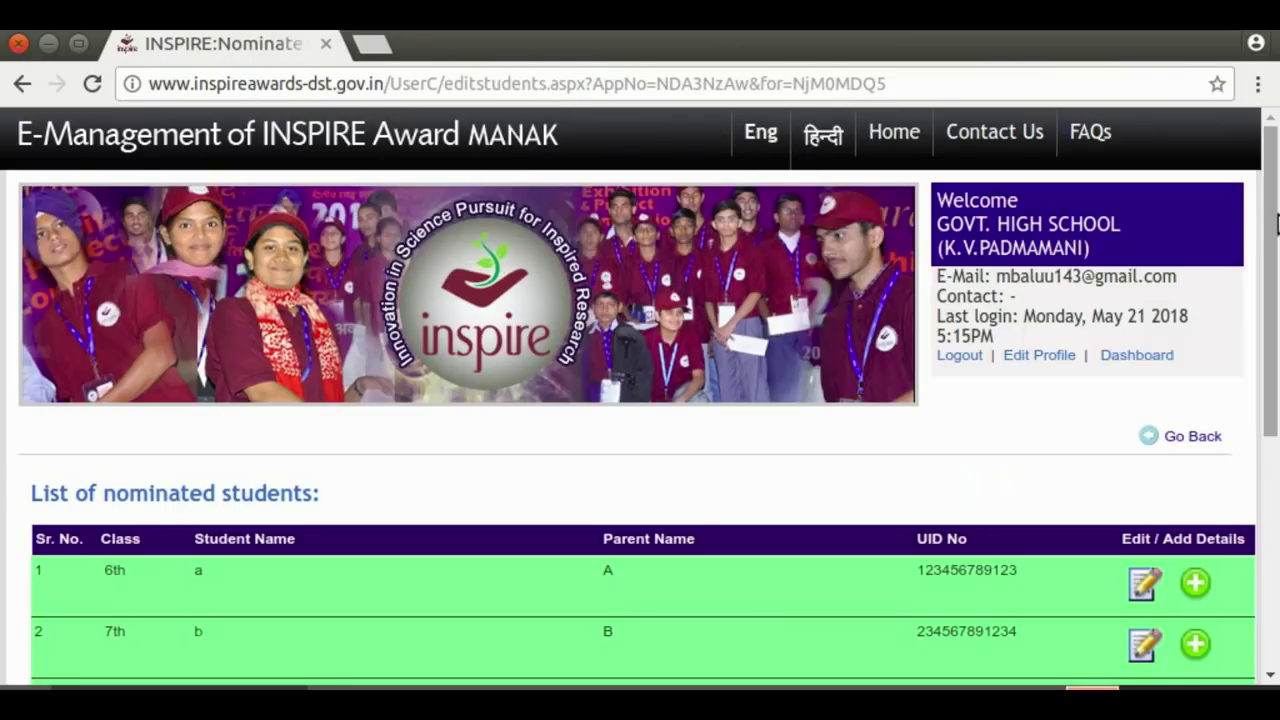
# Save the all-green five-student list with Save & Continue and confirm the alert
pyautogui.moveTo(1270, 210); pyautogui.dragTo(1275, 410)
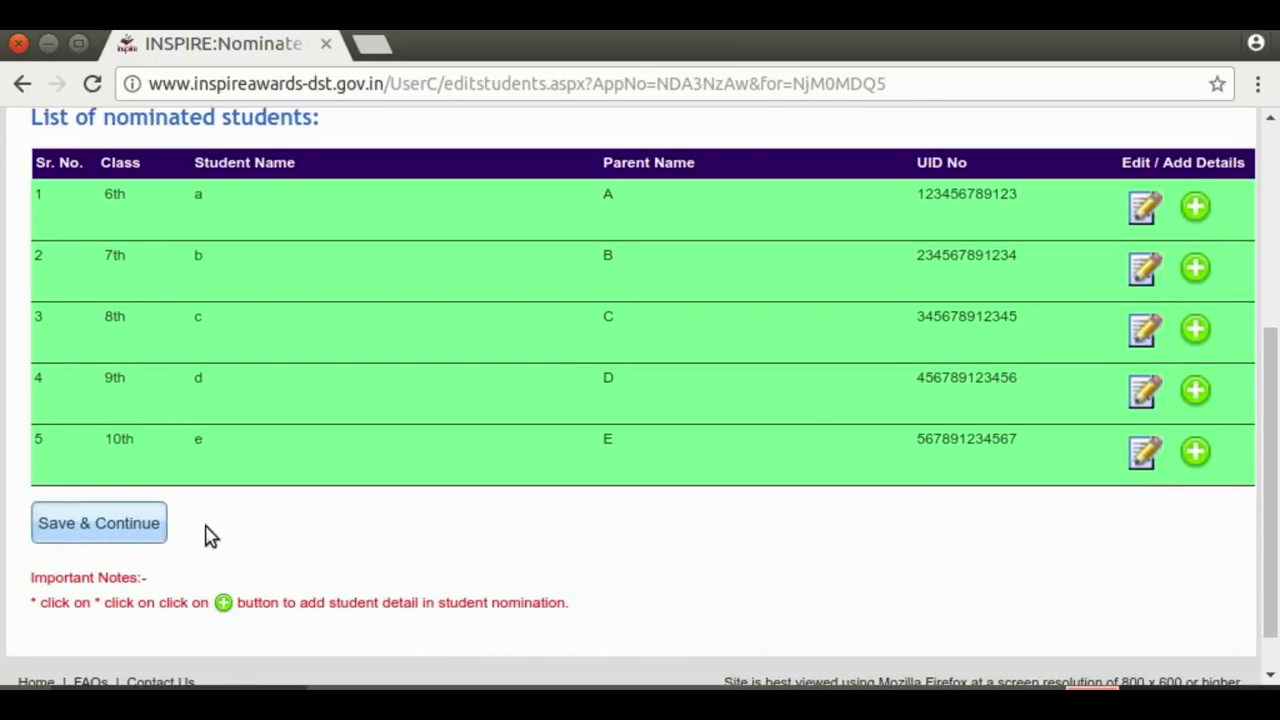
pyautogui.click(143, 529)
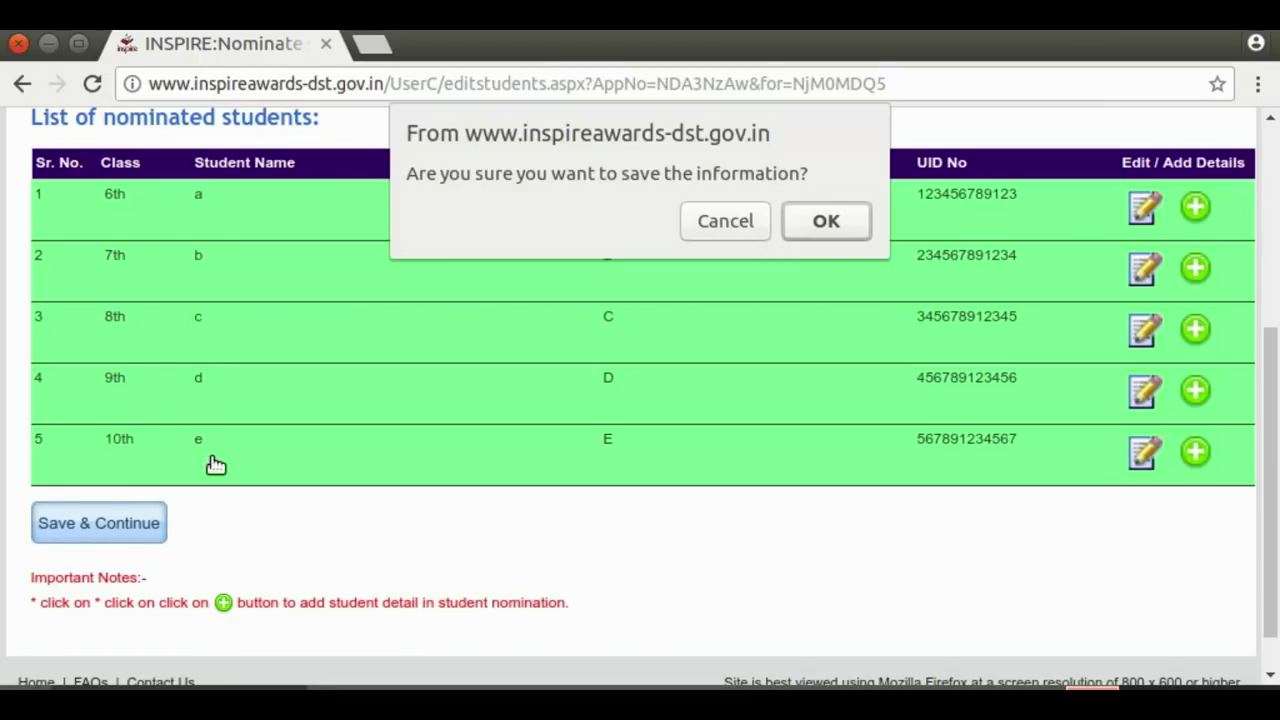
pyautogui.click(810, 221)
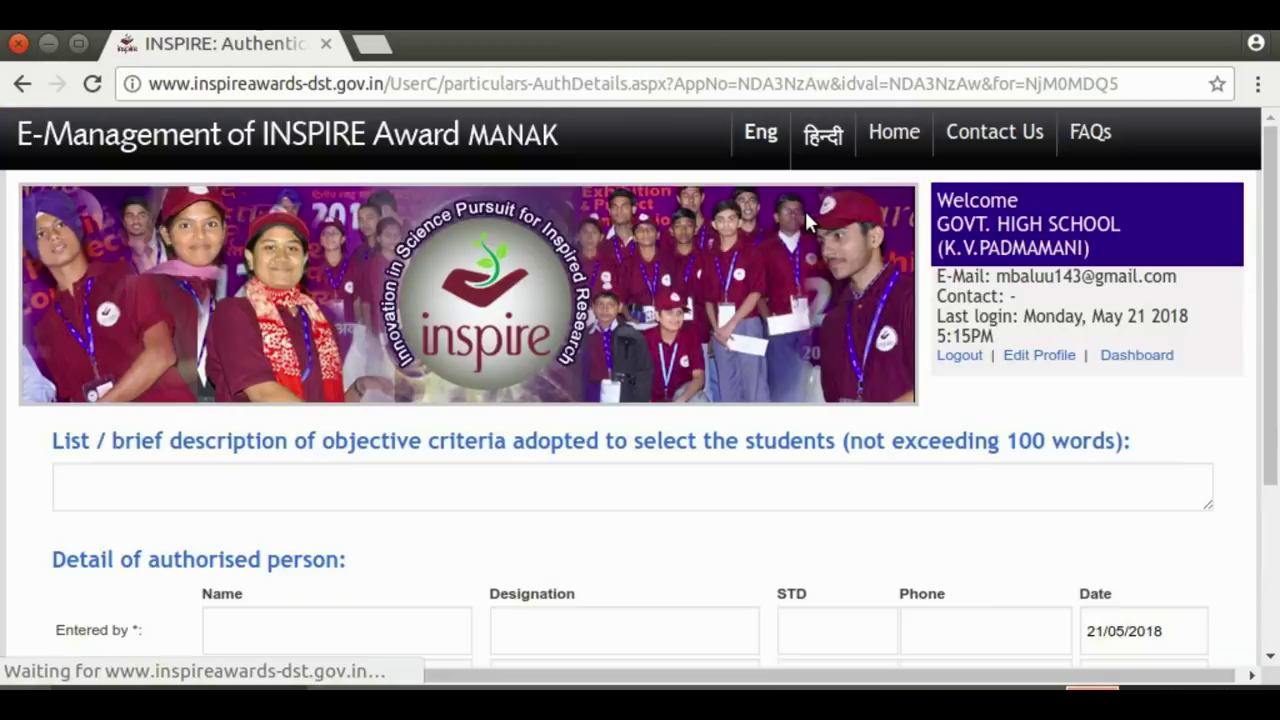
# Enter criteria BY MARKS plus entry (SA) and verifier (HM) names and designations, then save
pyautogui.scroll(-3, 425, 234)
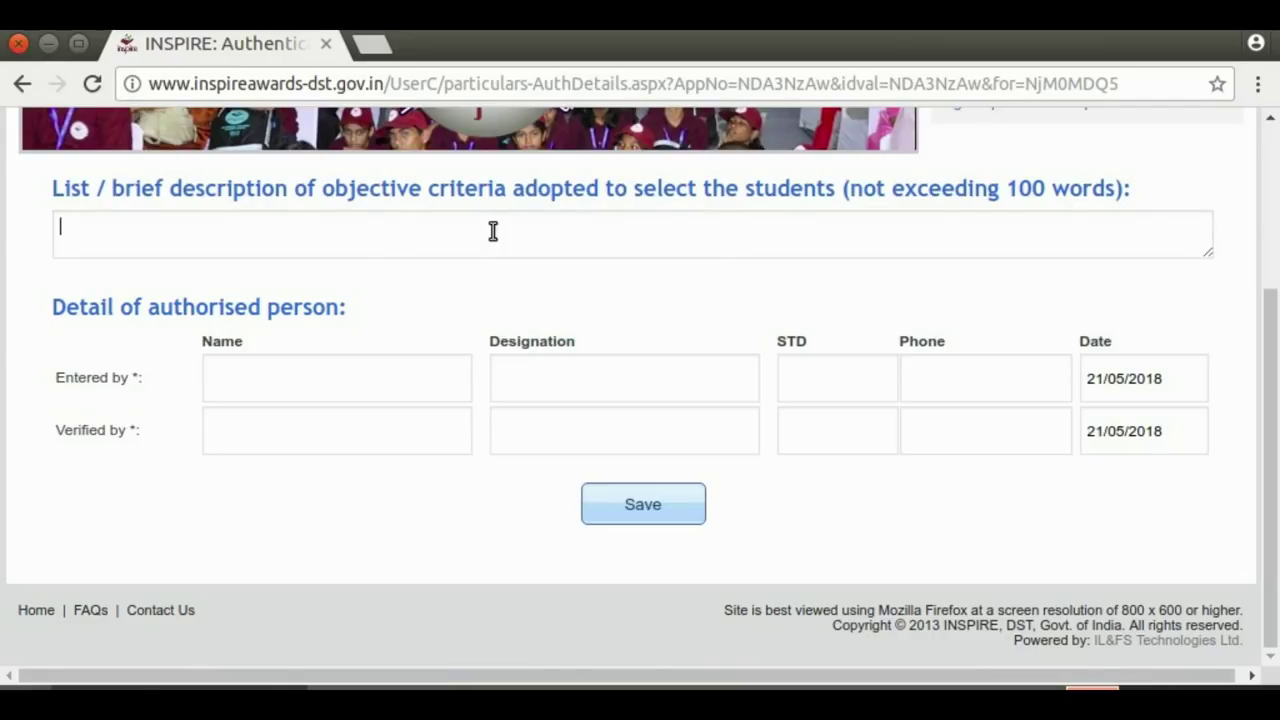
pyautogui.write('BY ')
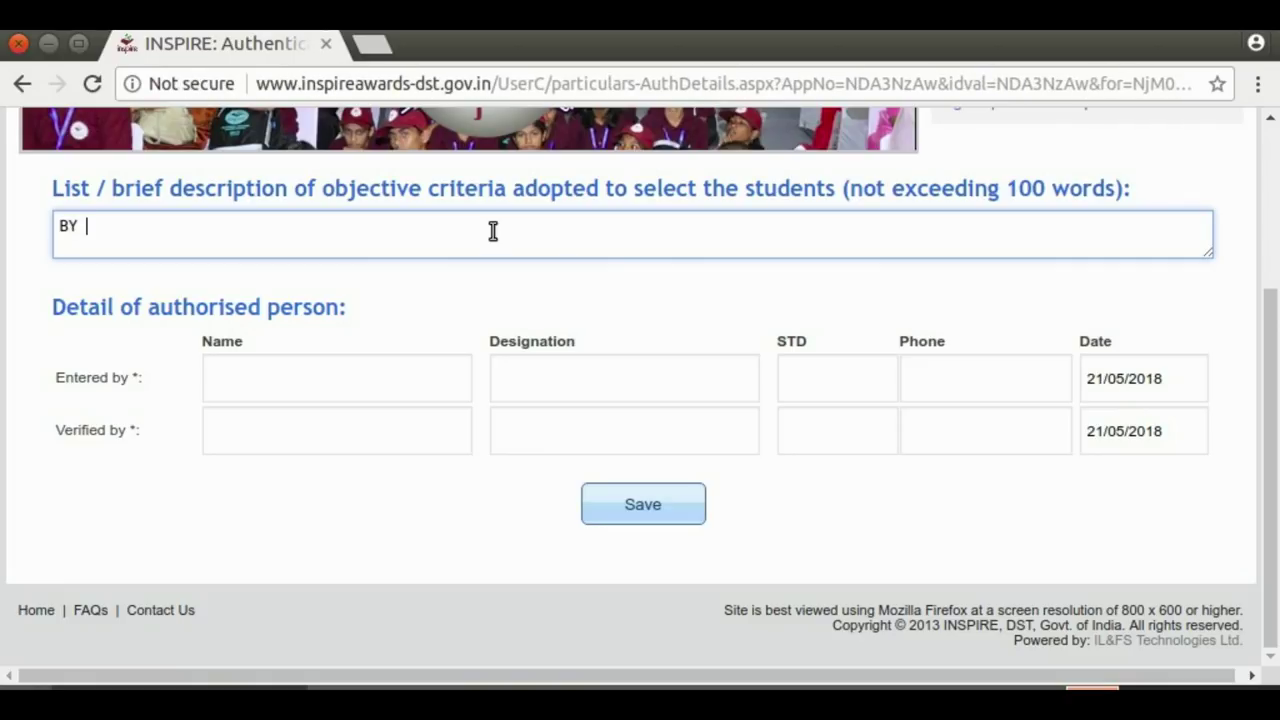
pyautogui.write('MARKS')
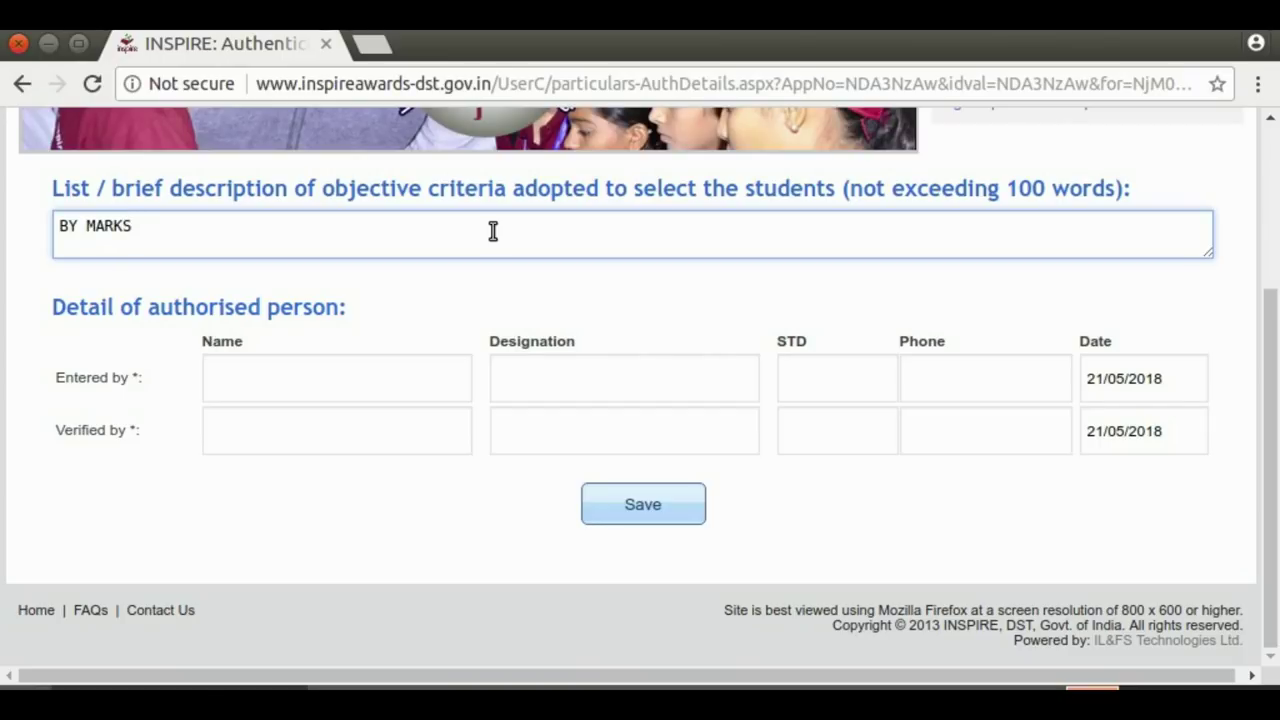
pyautogui.click(247, 386)
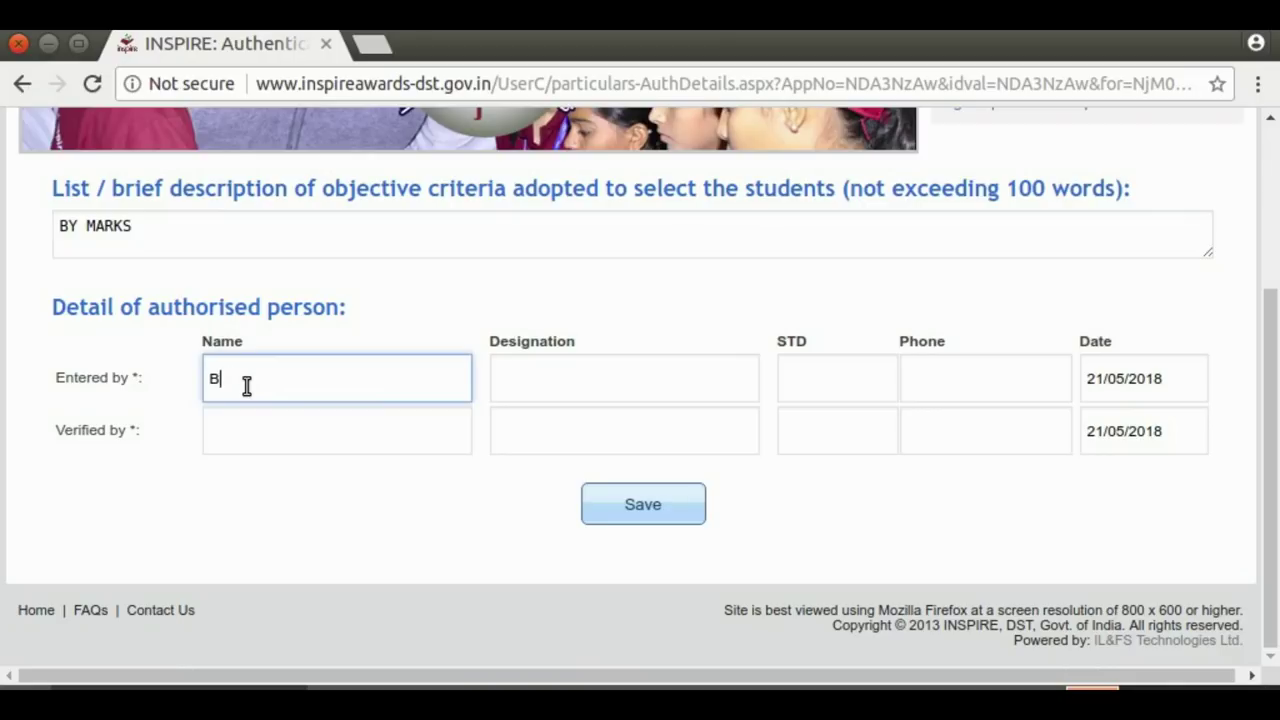
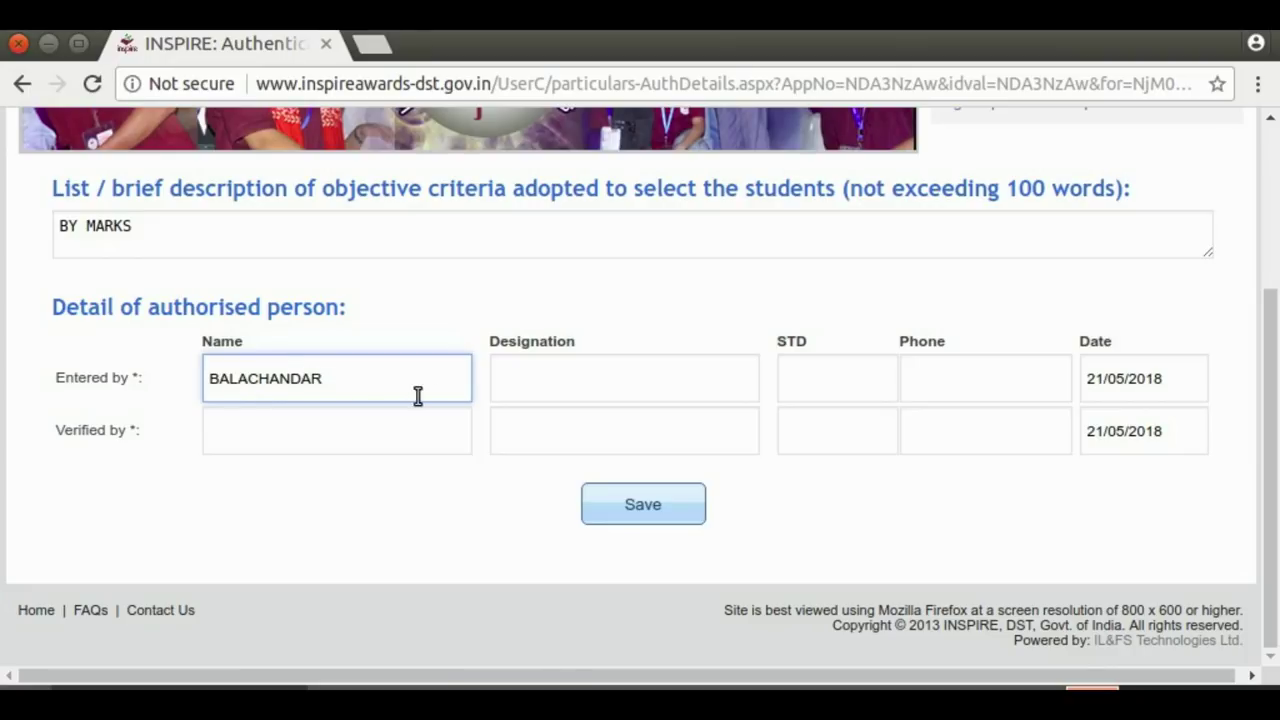
pyautogui.click(586, 392)
pyautogui.write('SA')
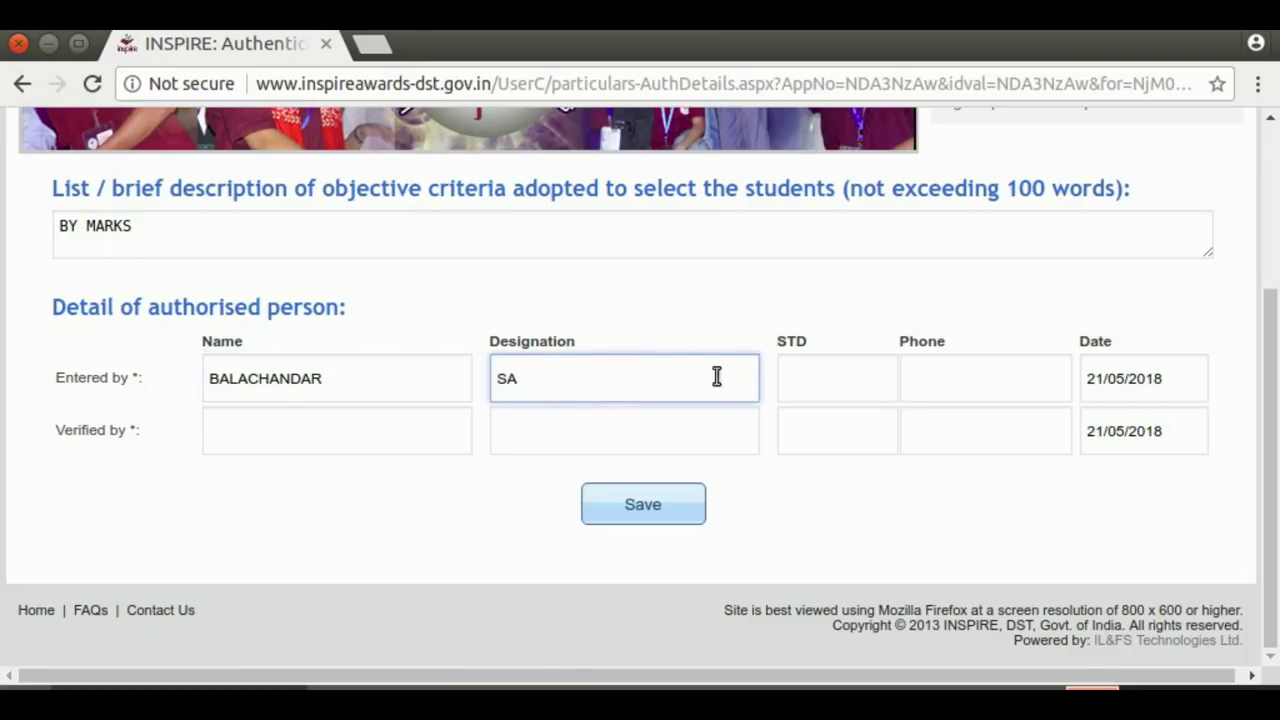
pyautogui.click(213, 443)
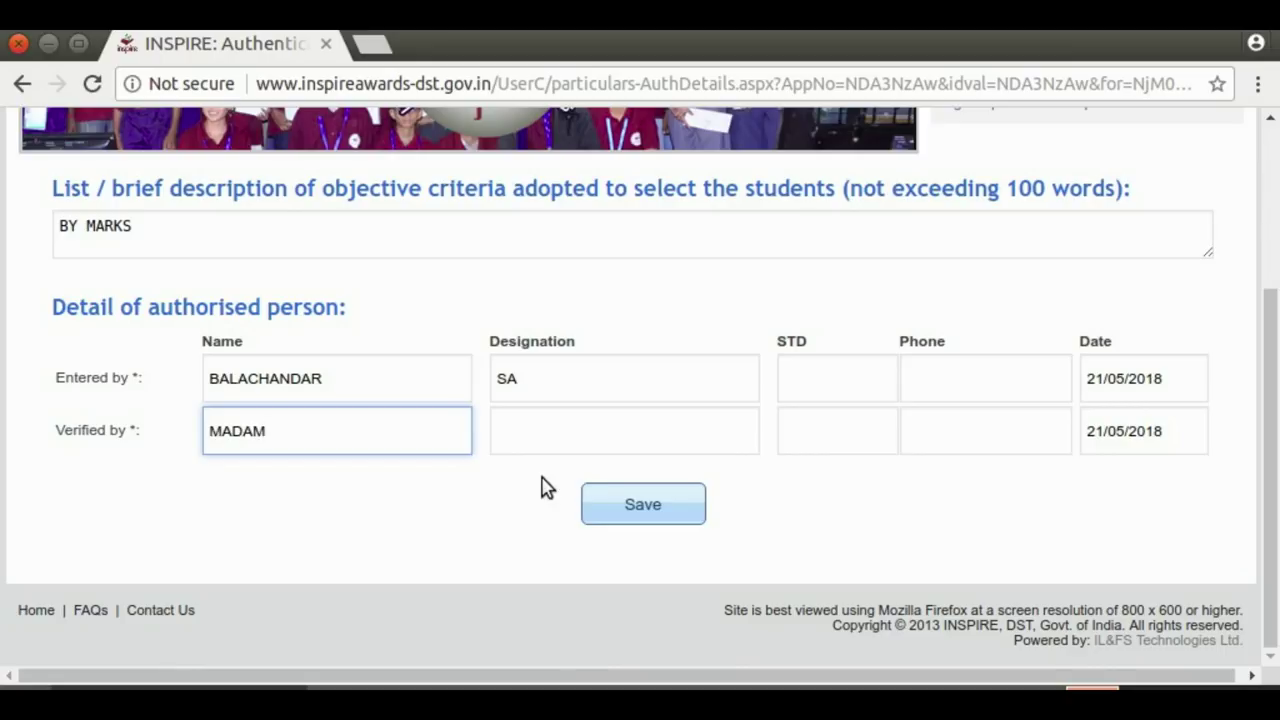
pyautogui.click(498, 424)
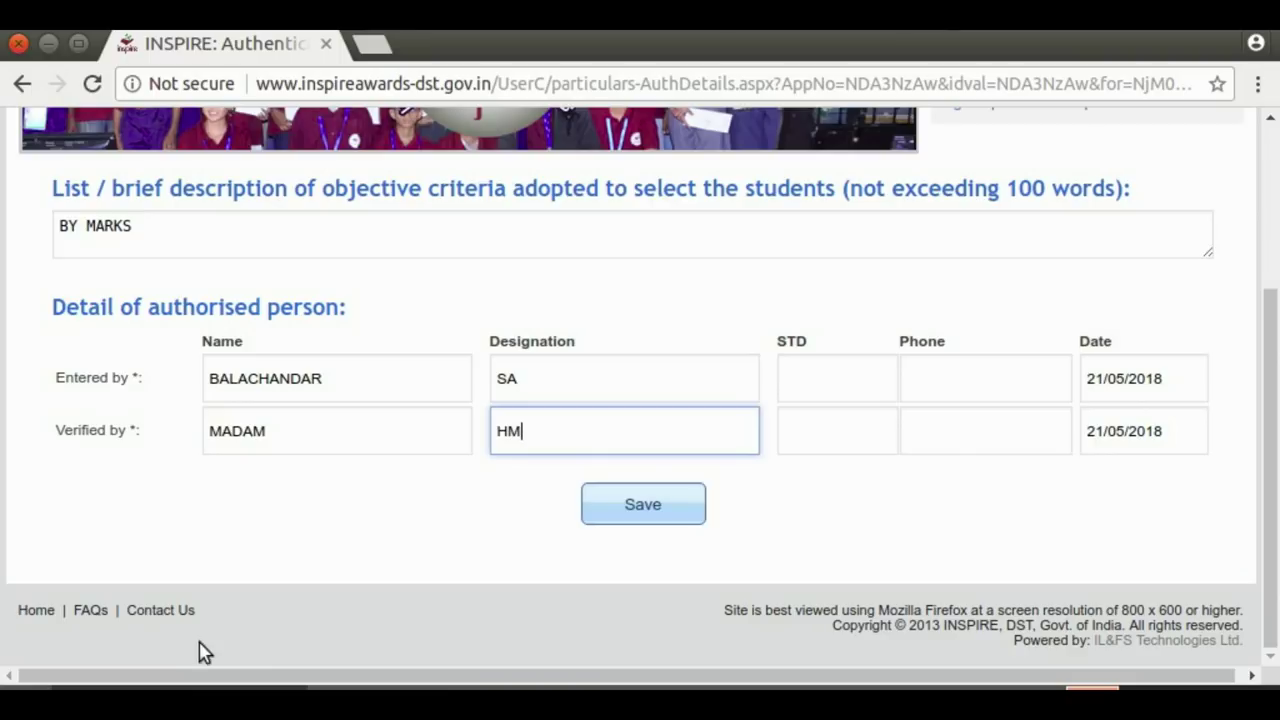
pyautogui.click(615, 512)
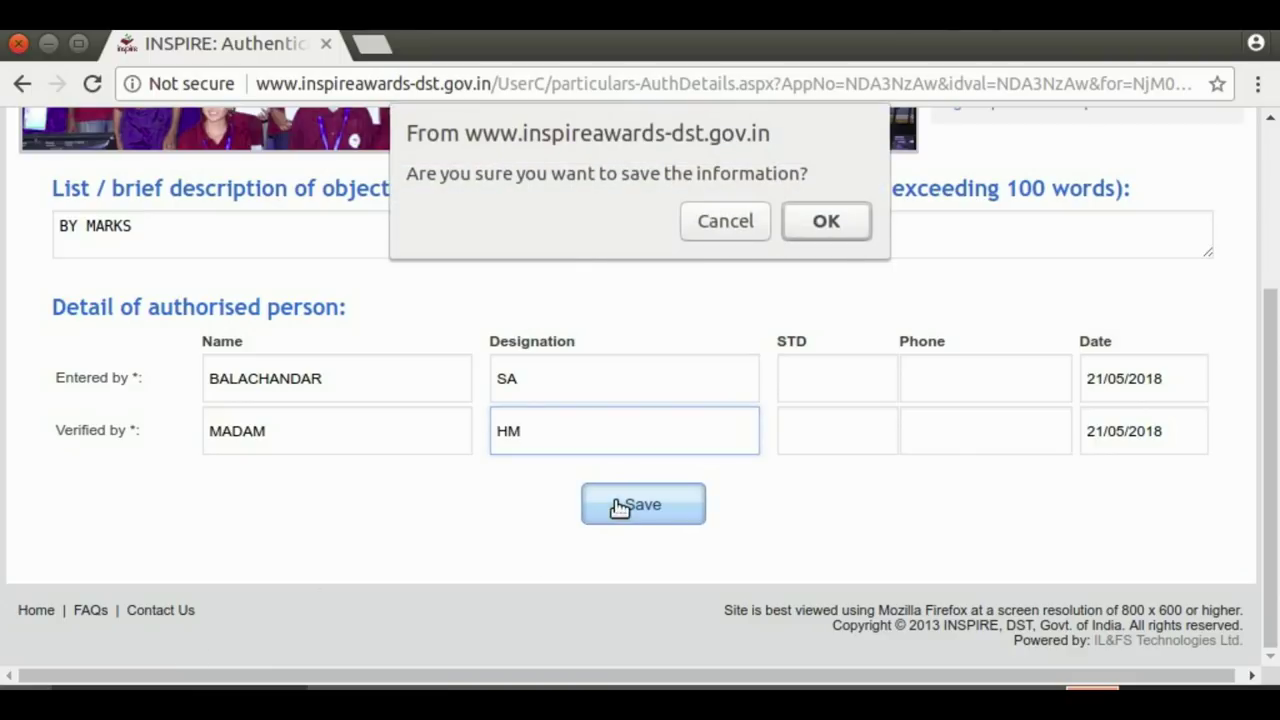
pyautogui.click(826, 222)
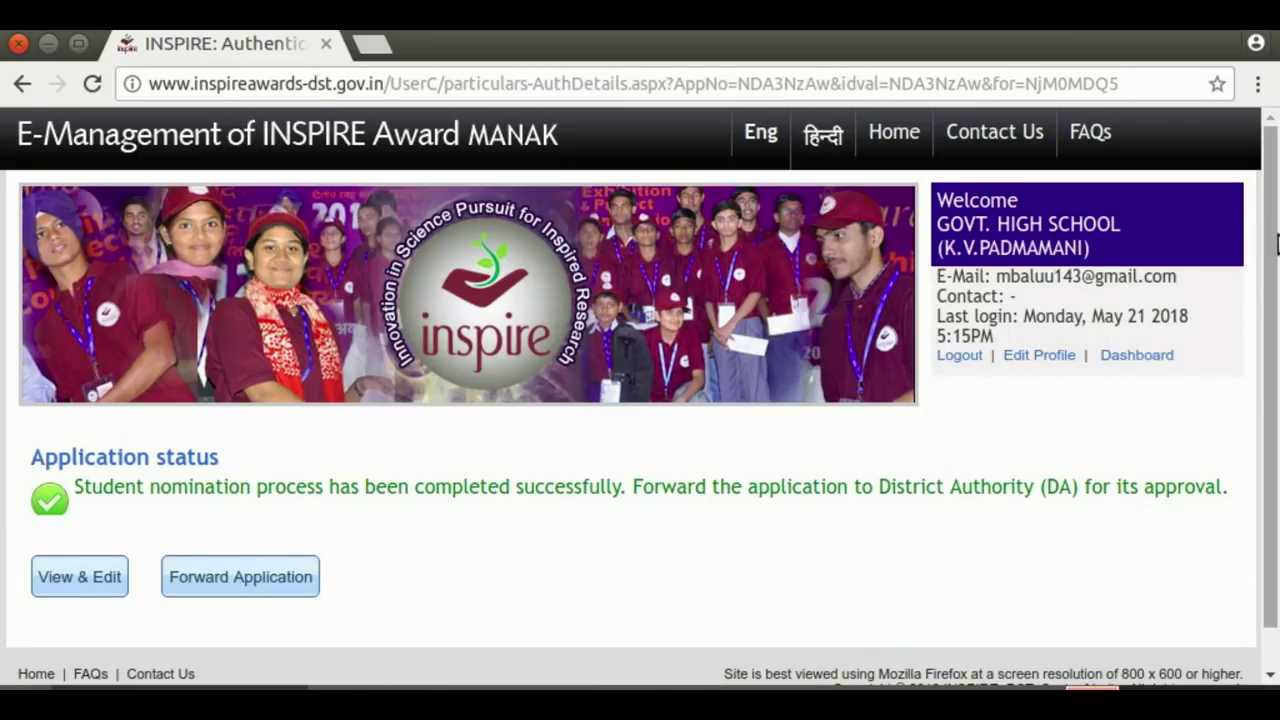
# Review the five students under View & Edit, then forward the application to the District Authority
pyautogui.scroll(-1, 1276, 348)
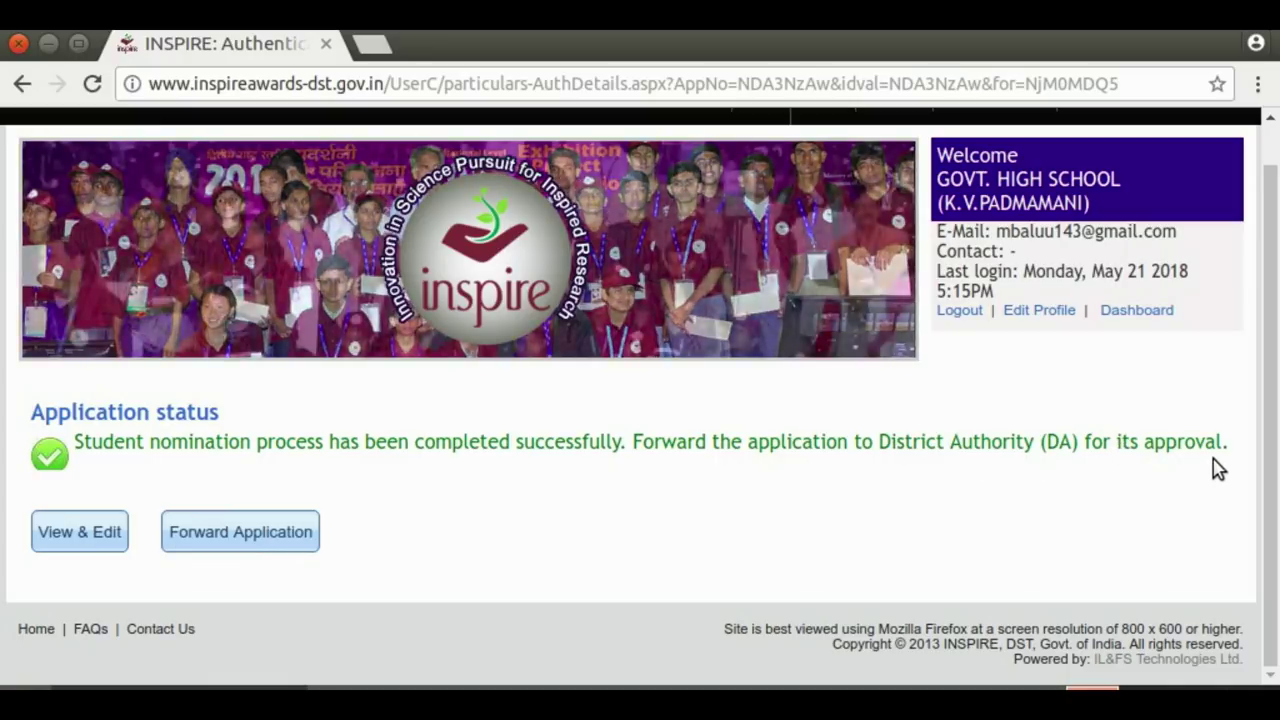
pyautogui.click(99, 538)
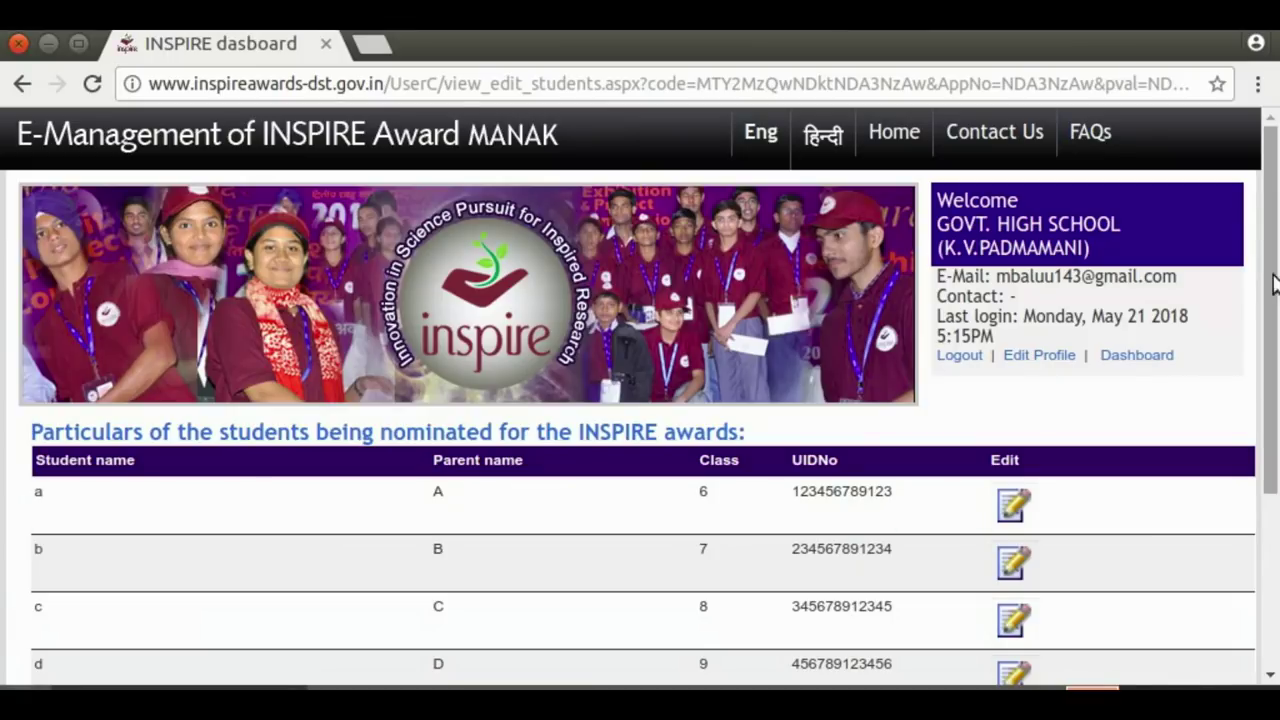
pyautogui.scroll(-5, 1271, 277)
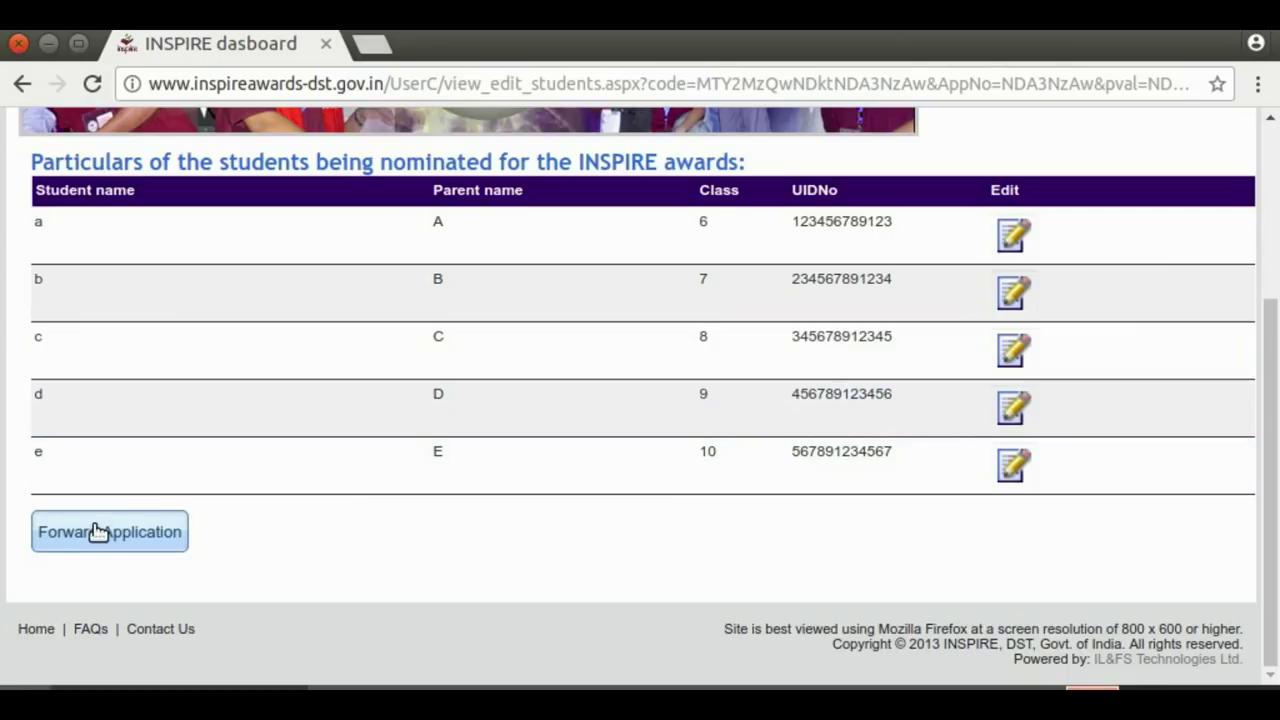
pyautogui.moveTo(1276, 360); pyautogui.dragTo(1276, 428)
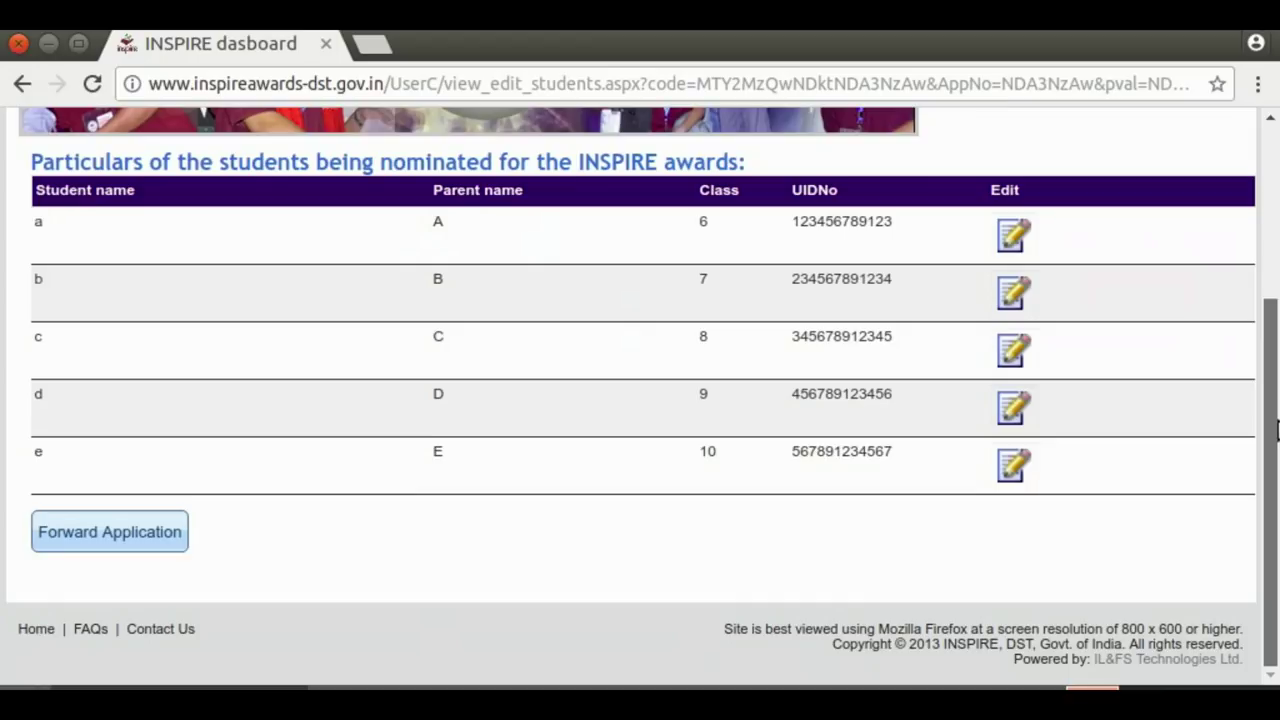
pyautogui.click(82, 537)
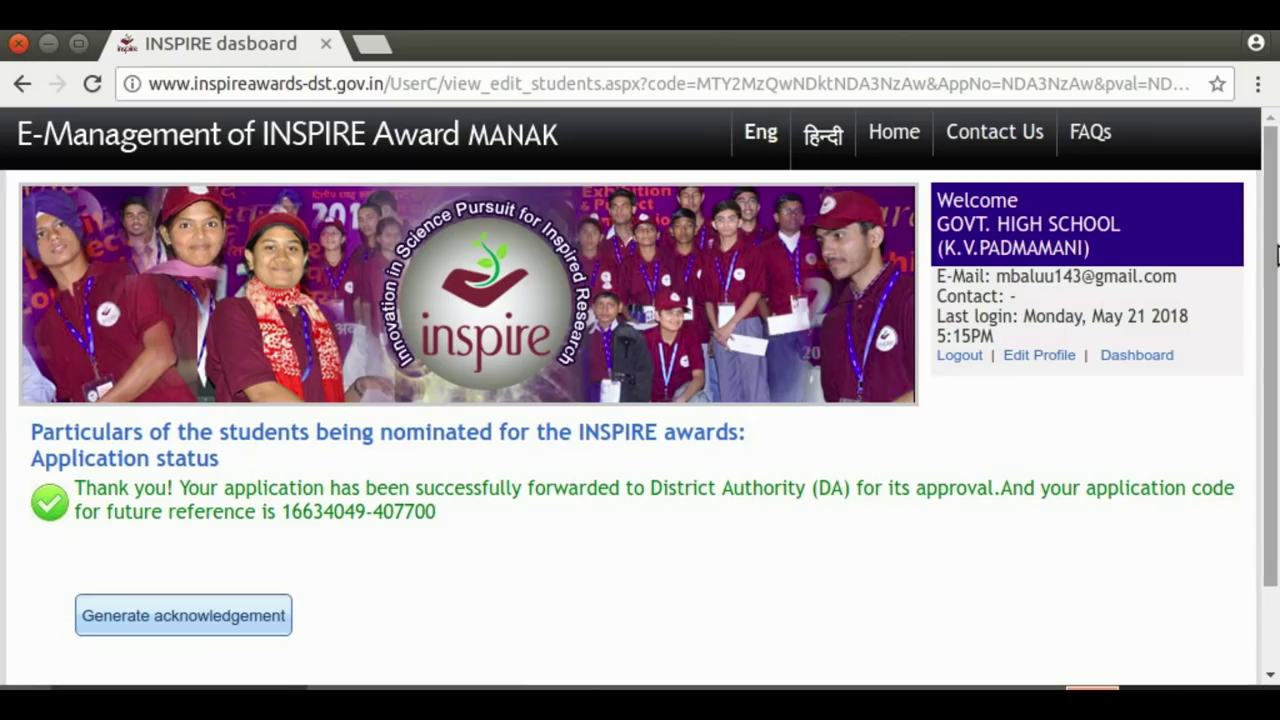
# Save a screenshot of the forwarding confirmation to Pictures and generate the acknowledgement
pyautogui.moveTo(1262, 268); pyautogui.dragTo(1275, 386)
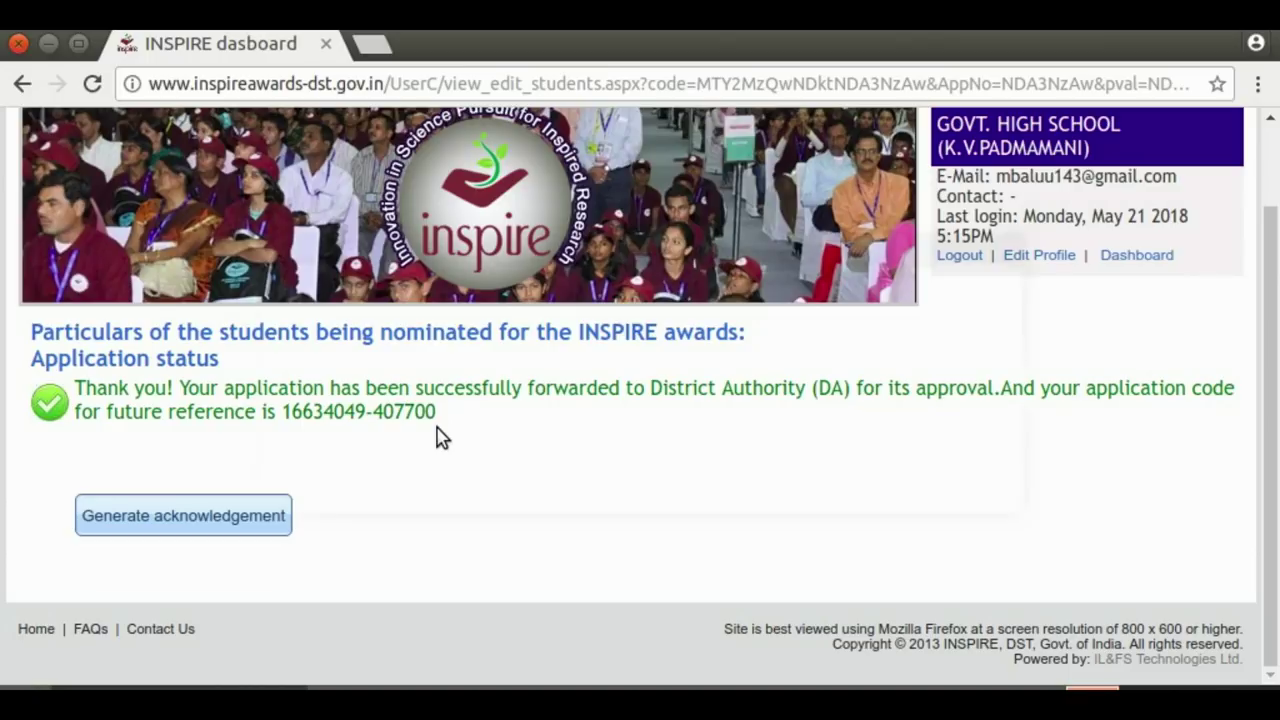
pyautogui.press('Print')
pyautogui.click(935, 487)
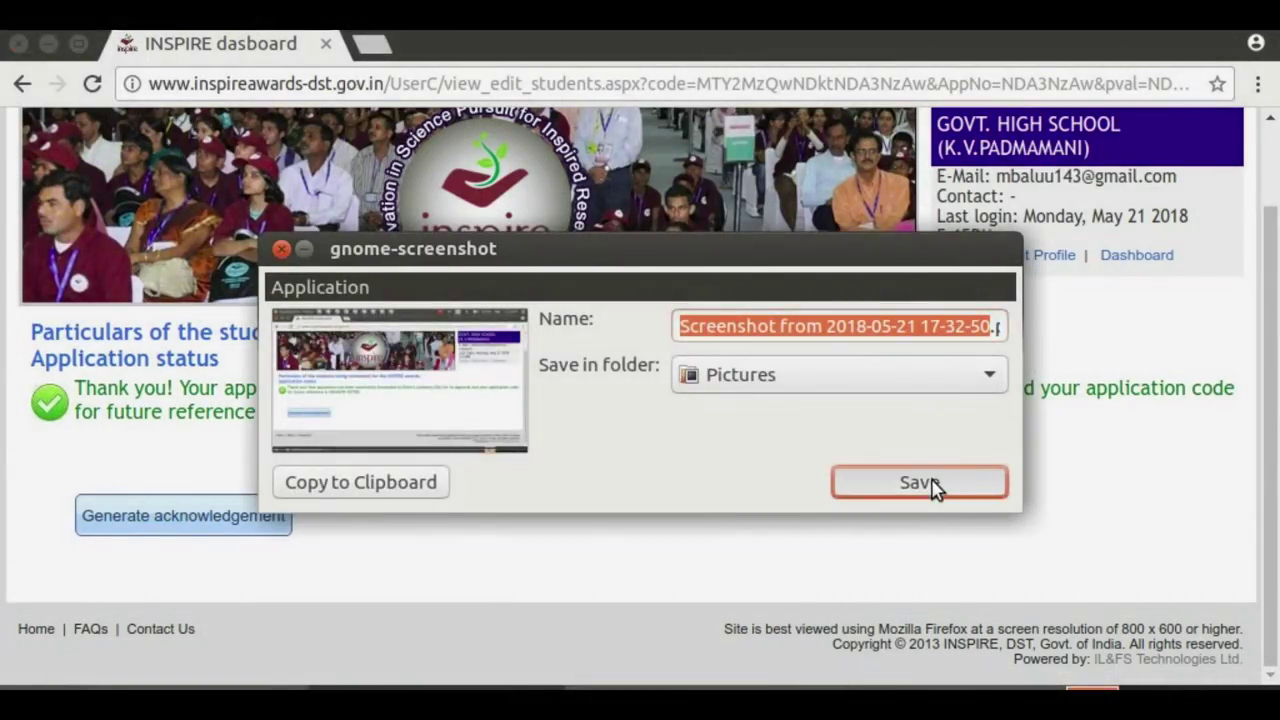
pyautogui.click(163, 520)
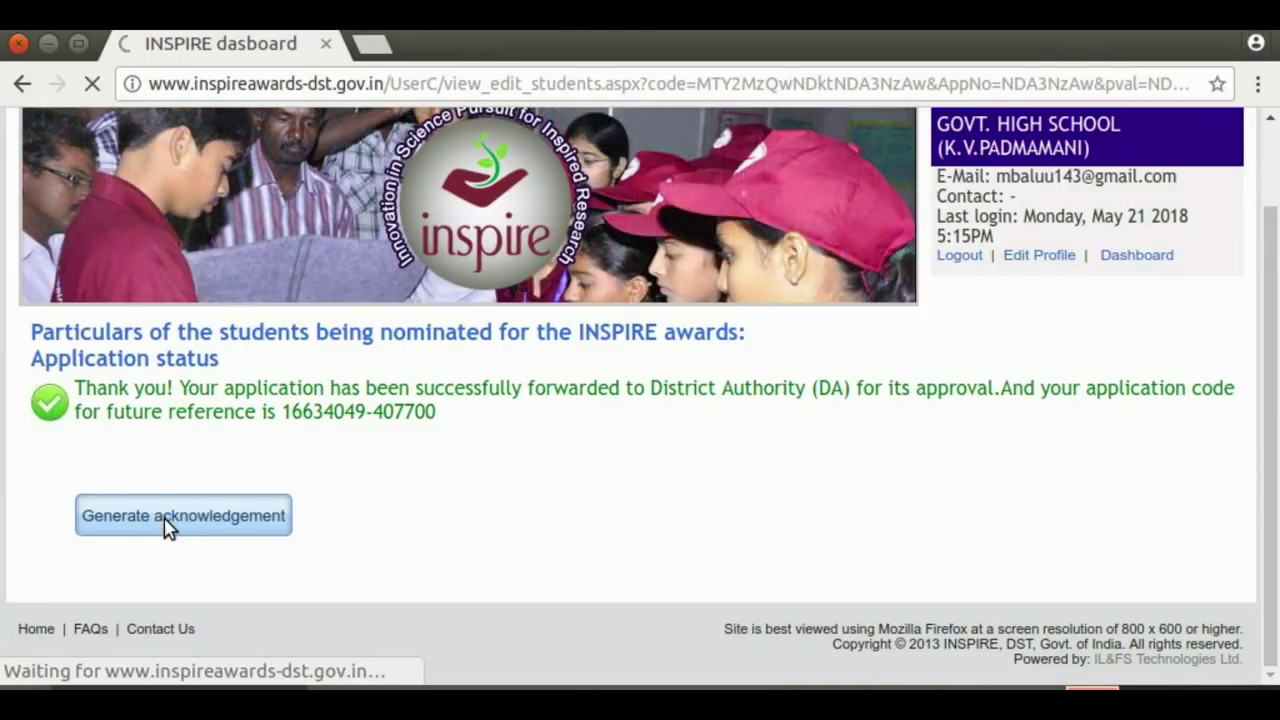